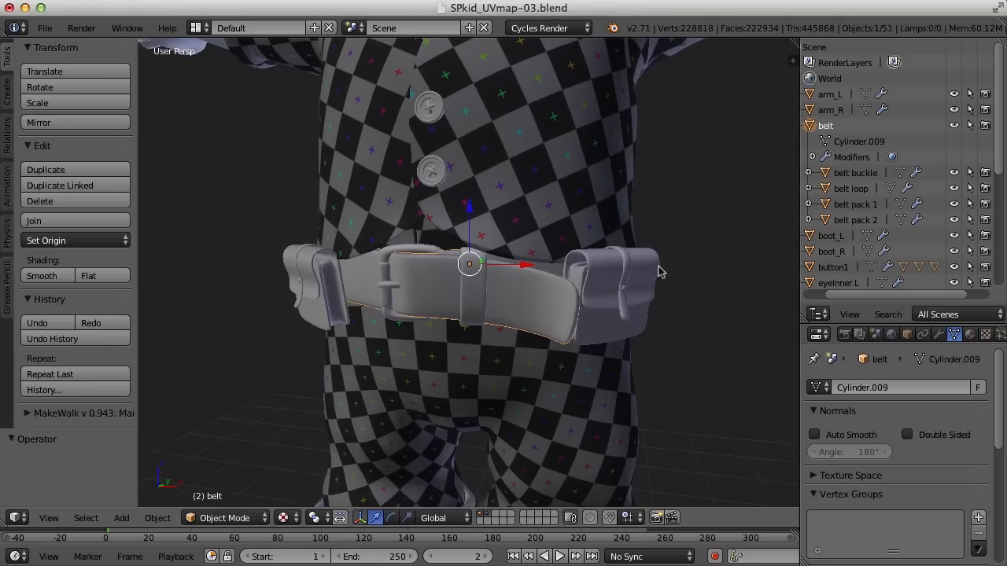
Isolate the belt and its attached parts in local view, and switch to the UV Editing screen layout.
middle_click_drag(660, 334, 508, 333)
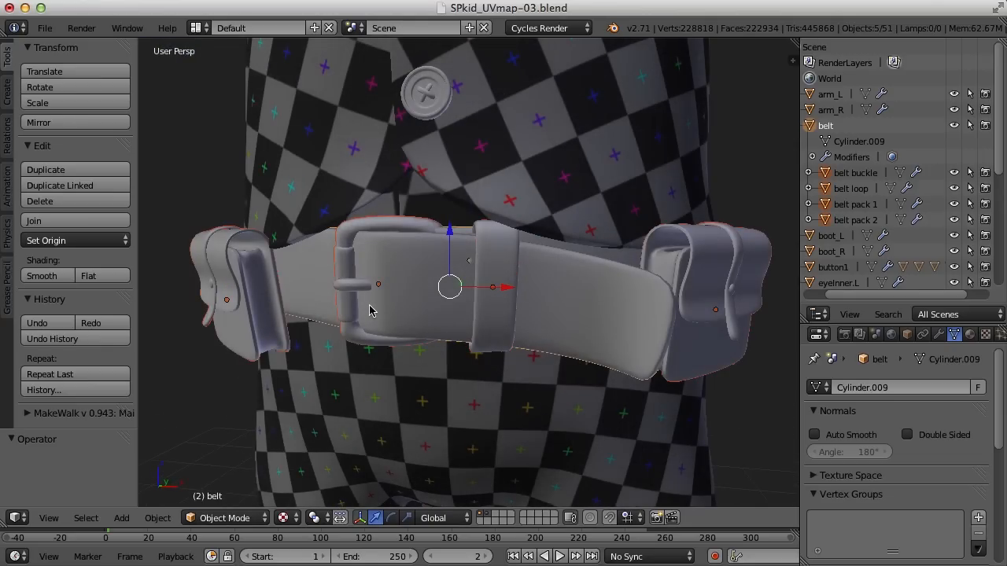
key("KP_Divide")
middle_click_drag(521, 338, 519, 370)
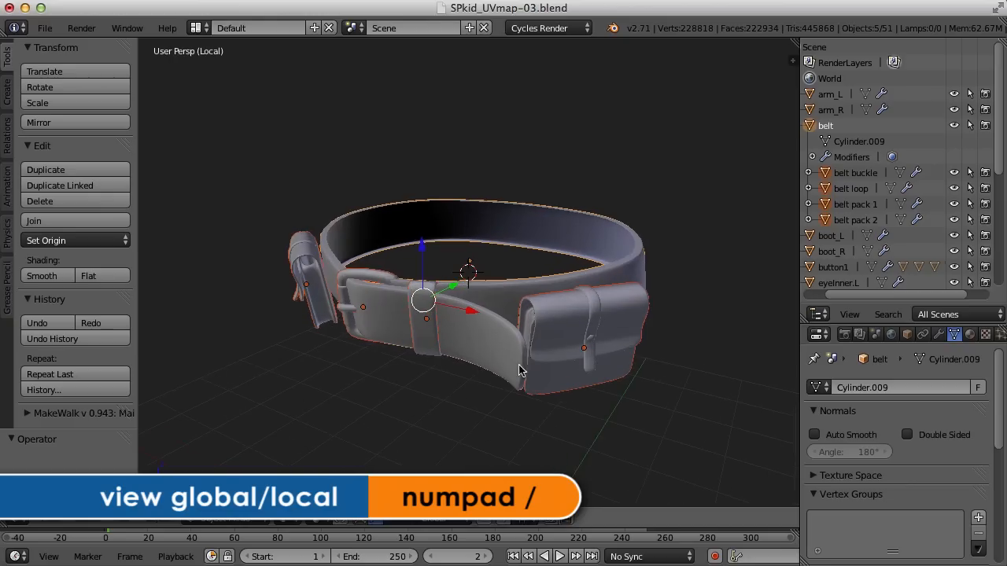
left_click(195, 27)
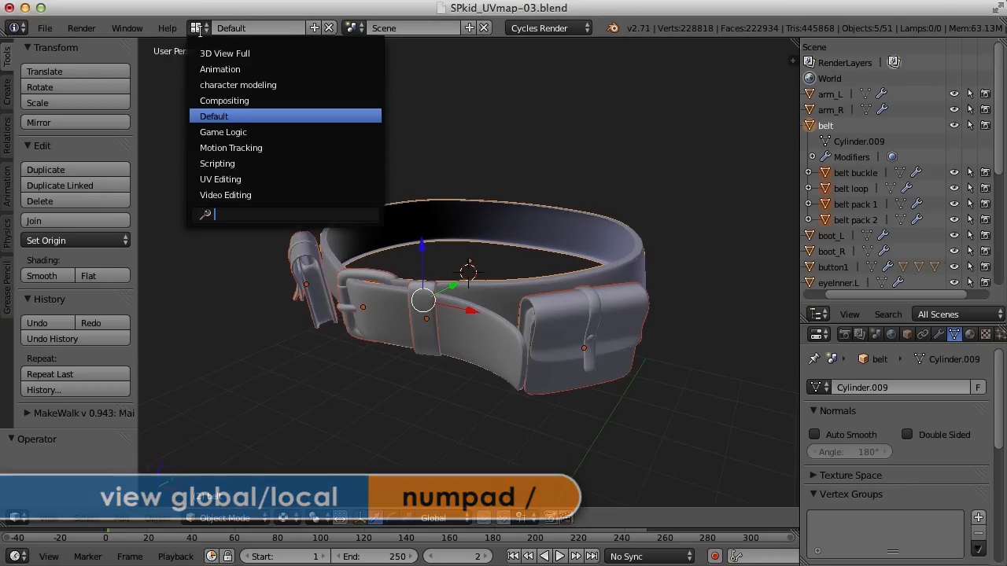
left_click(221, 179)
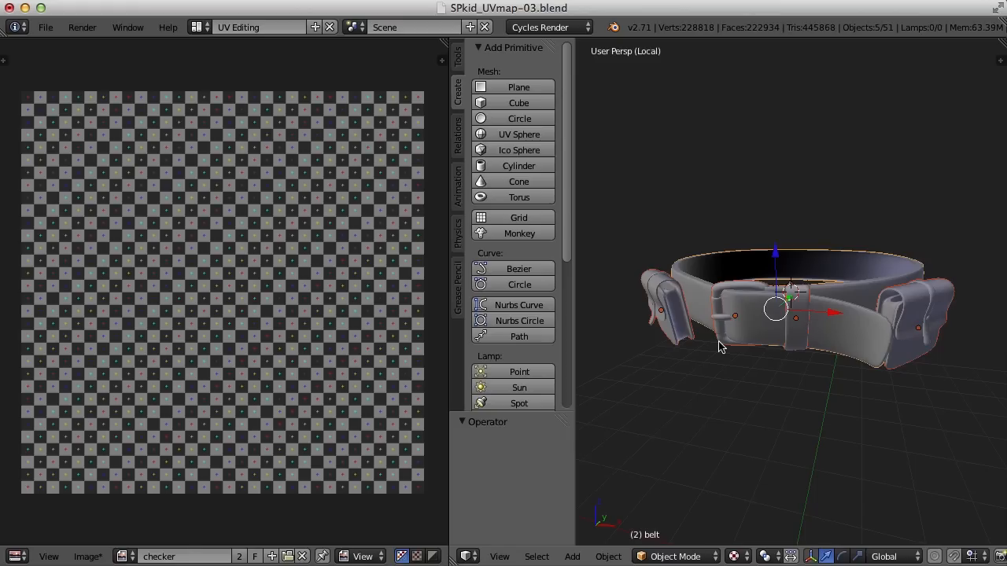
Select only the belt, enter Edit Mode, and unwrap its entire mesh.
middle_click_drag(751, 339, 830, 332)
scroll(740, 346, "up", 3)
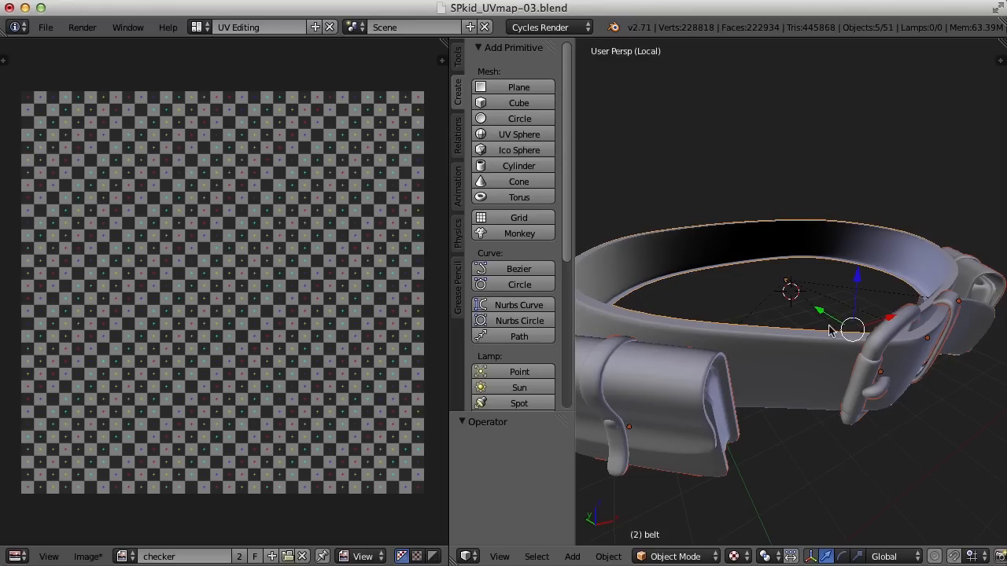
right_click(881, 262)
mouse_move(844, 293)
middle_mouse_down()
mouse_move(834, 292)
mouse_move(855, 298)
mouse_move(842, 297)
middle_mouse_up()
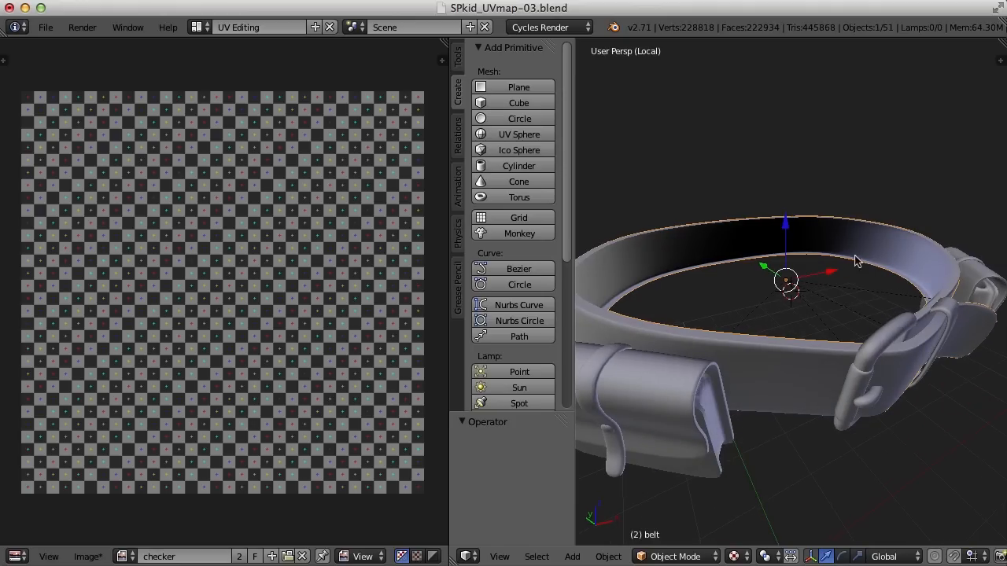
key("Tab")
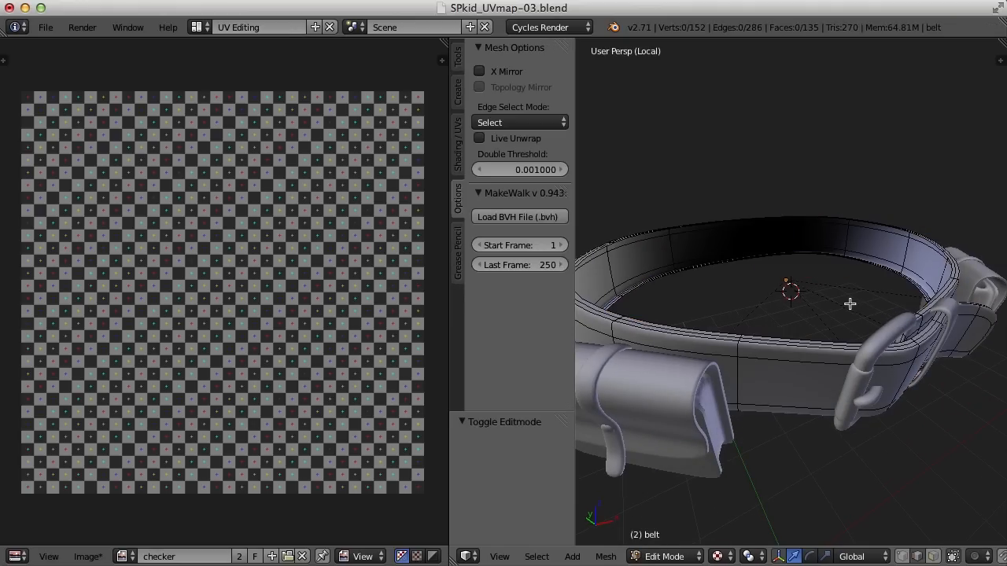
key("a")
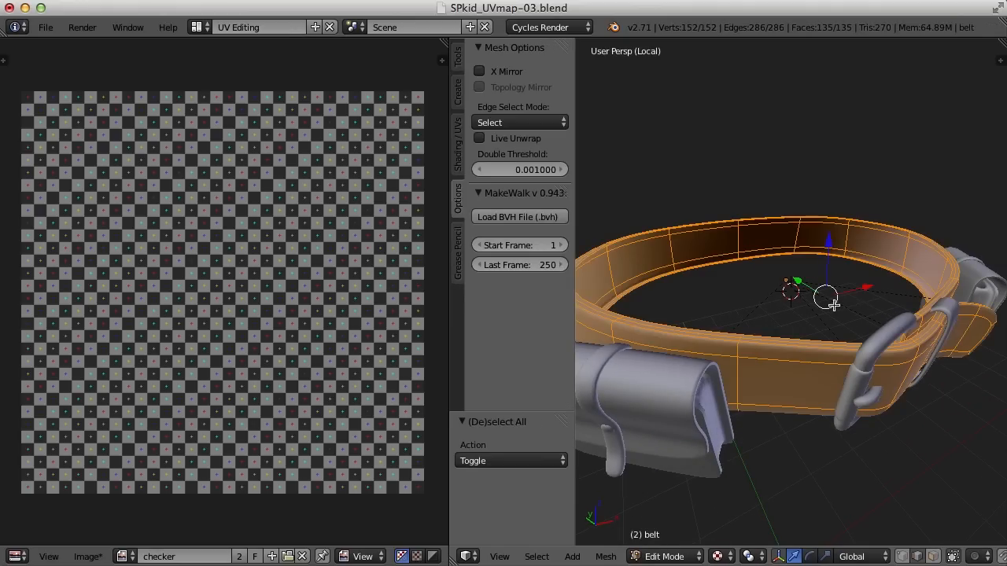
key("u")
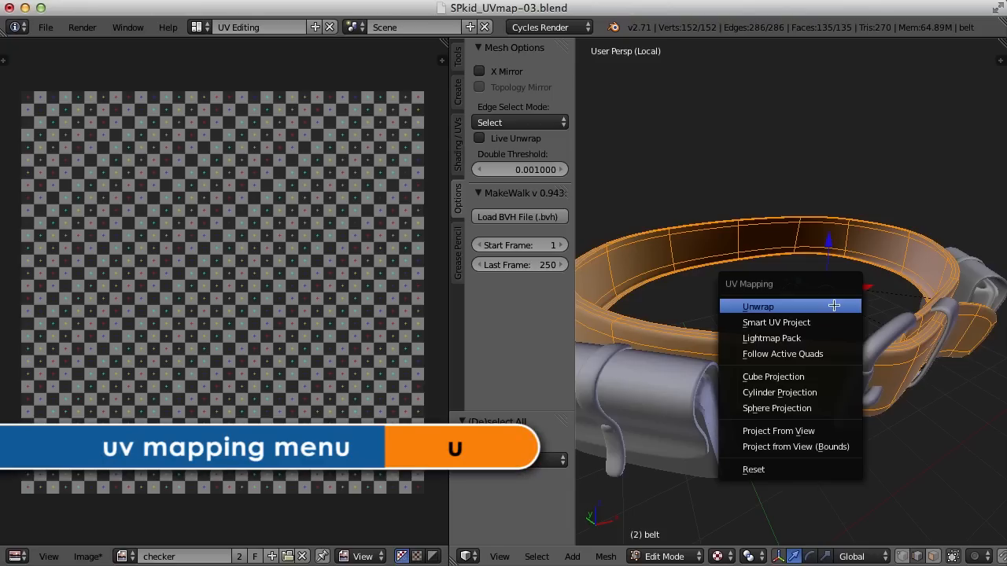
left_click(777, 308)
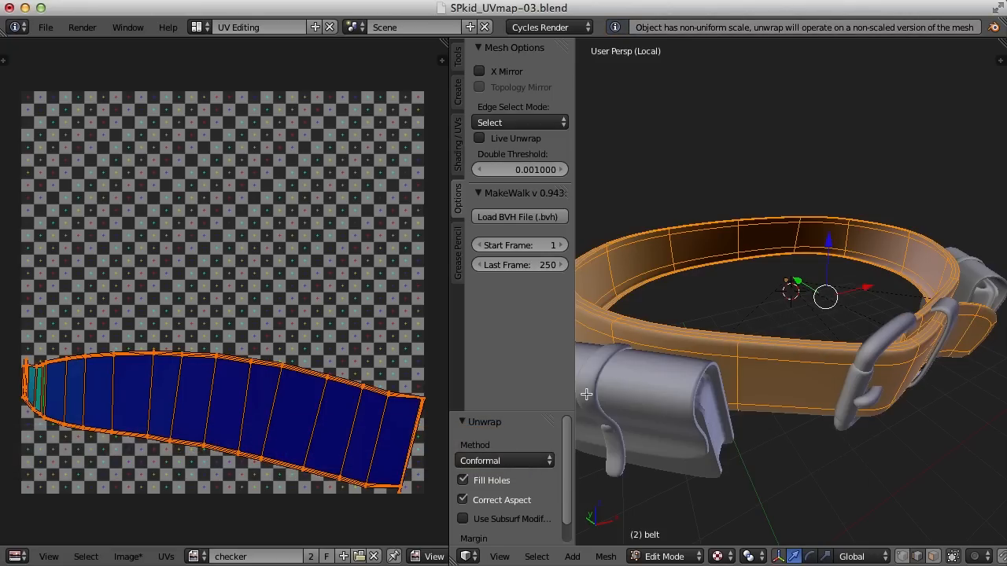
Examine the belt's UV island against the checker image, including a close look at its narrow end.
scroll(212, 376, "down", 2)
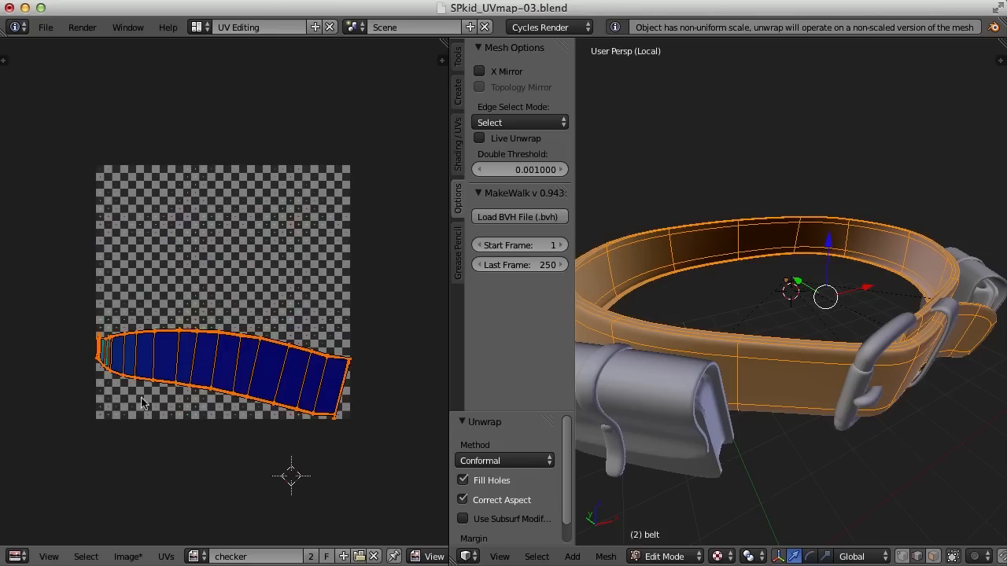
middle_click_drag(143, 401, 186, 387)
scroll(152, 377, "up", 3)
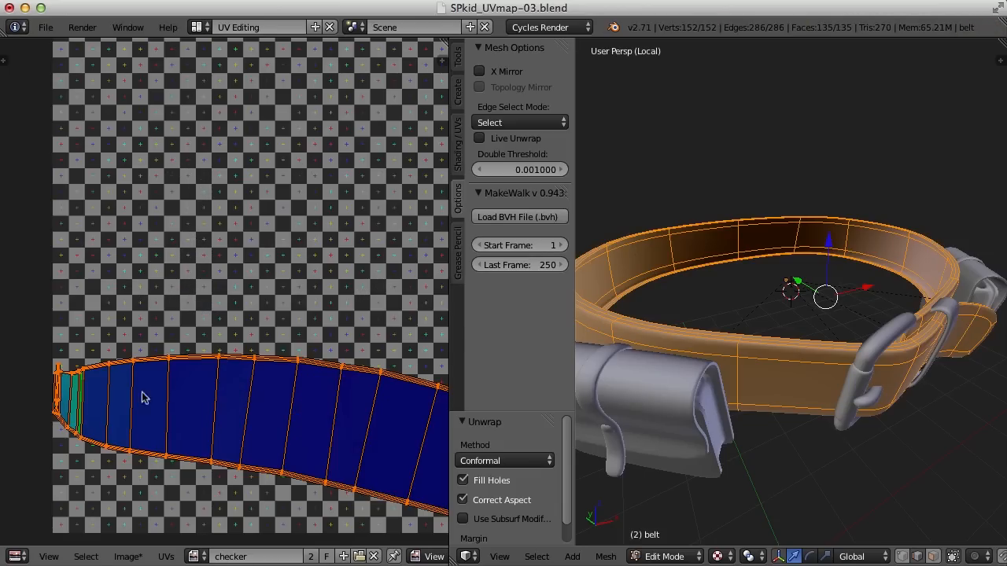
middle_click_drag(111, 402, 295, 366)
scroll(314, 393, "up", 3)
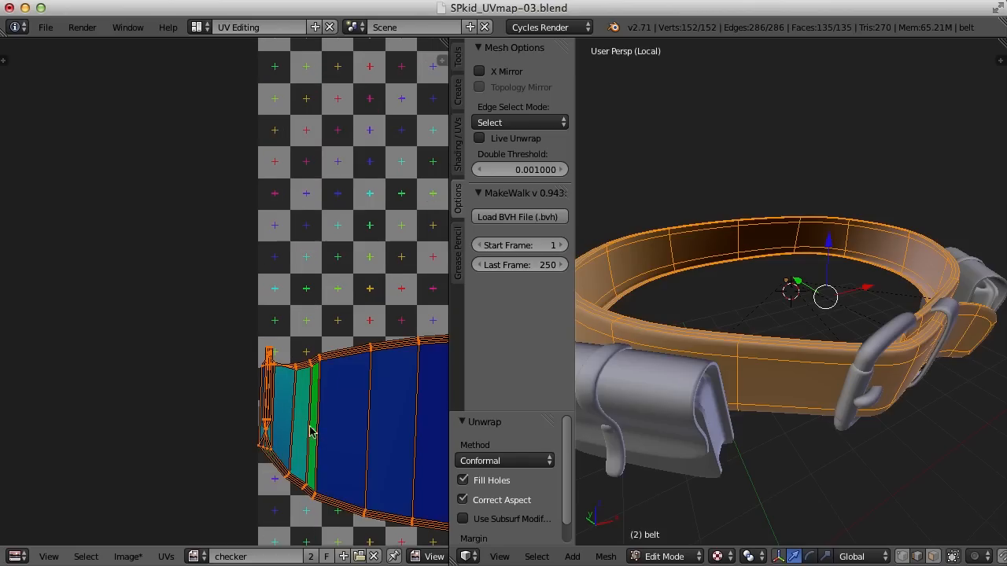
scroll(317, 441, "down", 5)
middle_click_drag(79, 347, 52, 349)
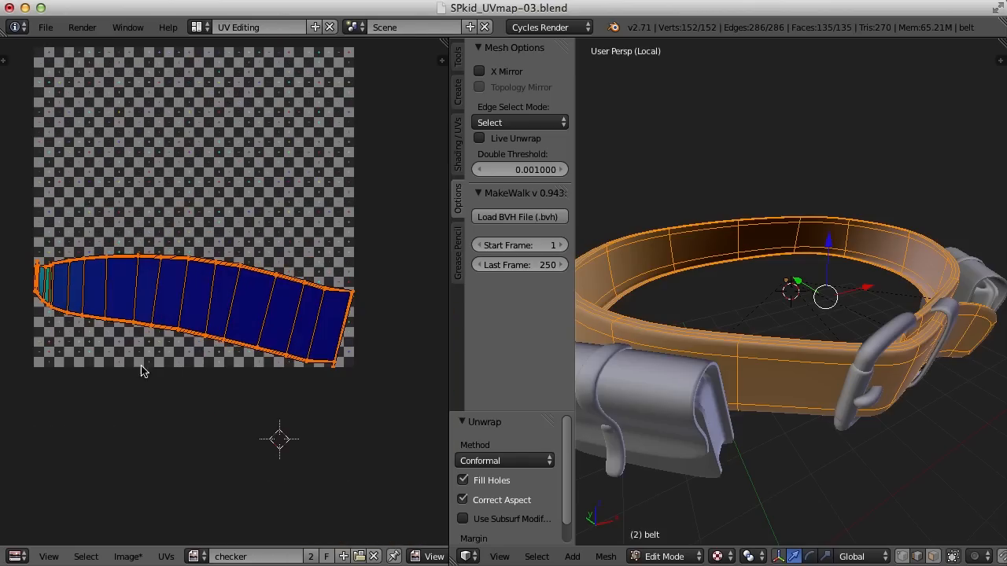
Check the belt on the full character, and return to the isolated local view in Edit Mode.
key("Tab")
key("Tab")
scroll(844, 396, "down", 3)
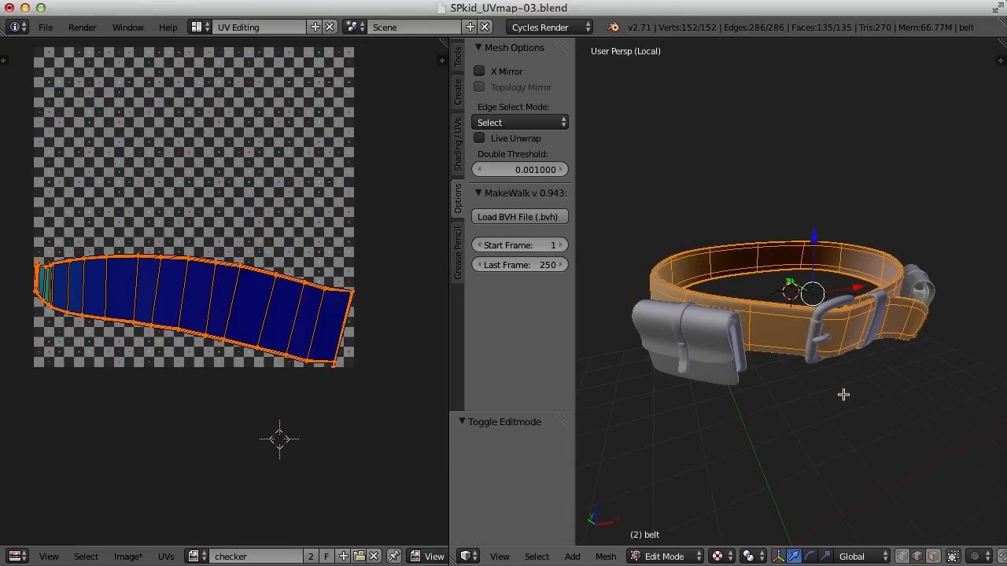
key("KP_Divide")
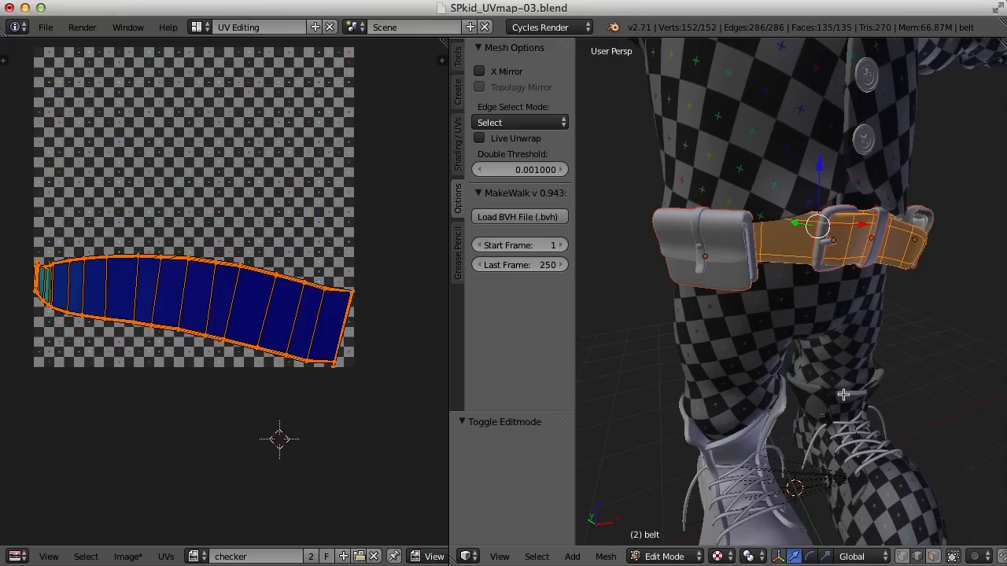
key("KP_Divide")
In edge select mode, mark a seam along the edge loop on the inner face of the belt's loose end, and clear the selection.
middle_click_drag(757, 348, 965, 353)
middle_click_drag(855, 367, 830, 386)
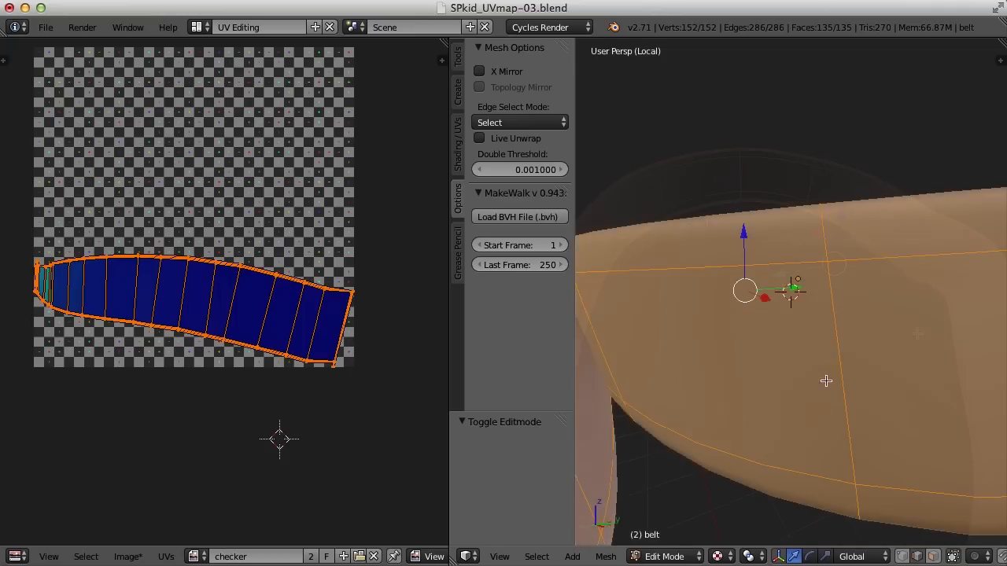
scroll(829, 382, "down", 4)
middle_click_drag(748, 389, 795, 392, "shift")
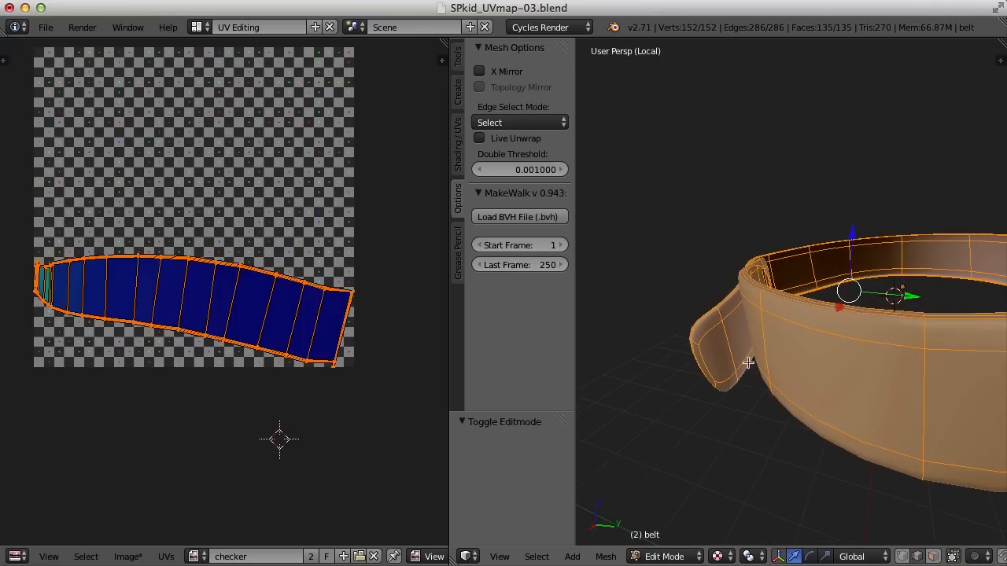
mouse_move(731, 371)
middle_mouse_down()
mouse_move(915, 391)
mouse_move(737, 384)
middle_mouse_up()
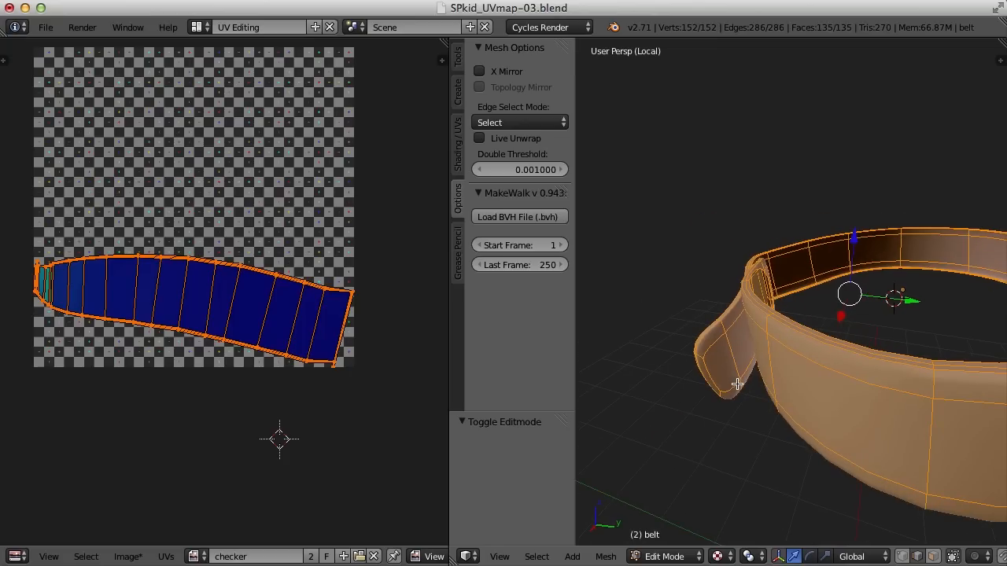
key("ctrl+Tab")
left_click(724, 359)
right_click(733, 326)
right_click(732, 382, "alt+shift")
right_click(720, 386, "shift")
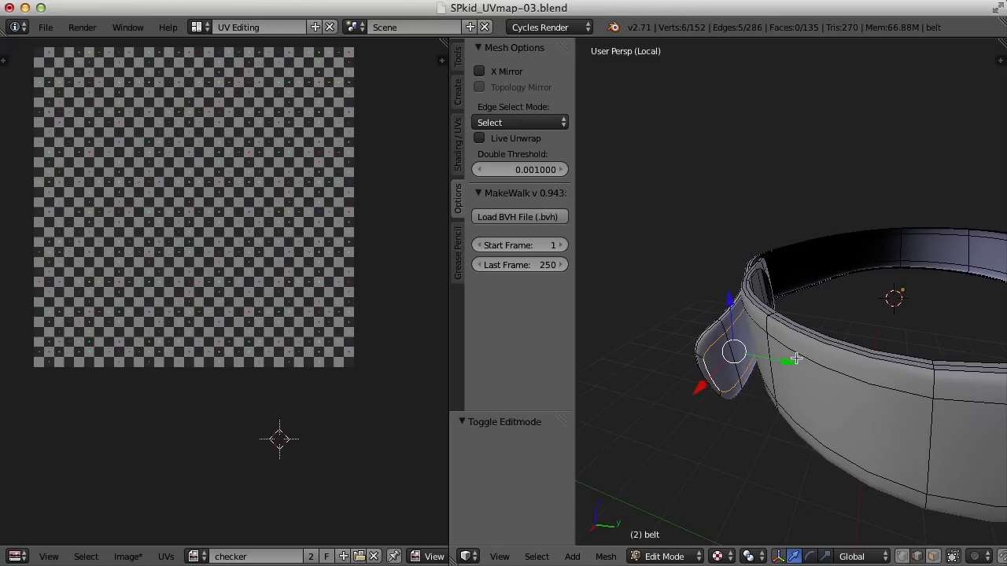
key("z")
mouse_move(834, 353)
middle_mouse_down()
mouse_move(699, 364)
mouse_move(721, 348)
mouse_move(724, 383)
mouse_move(789, 382)
mouse_move(769, 379)
middle_mouse_up()
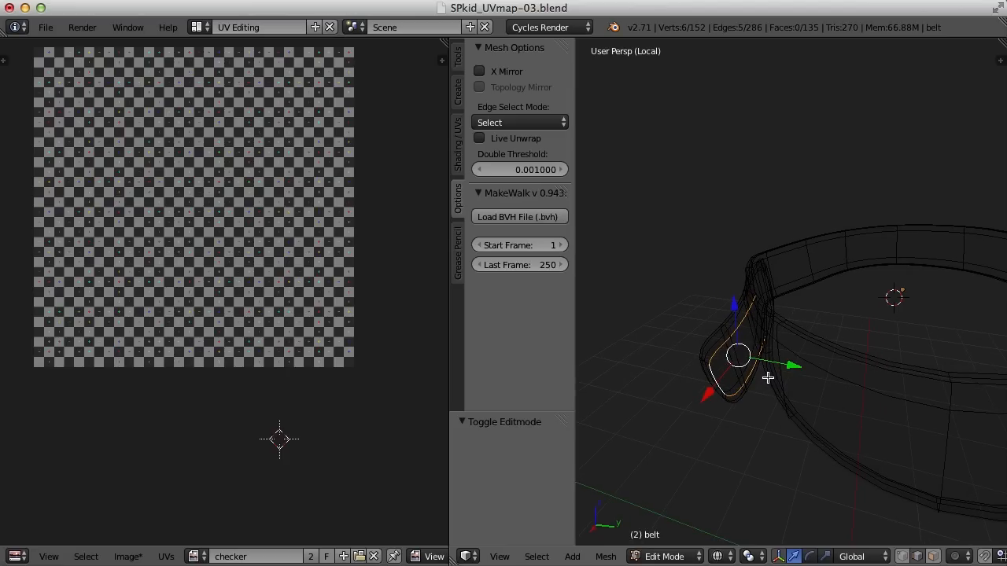
key("ctrl+e")
left_click(669, 318)
middle_click_drag(830, 348, 831, 340)
key("z")
key("a")
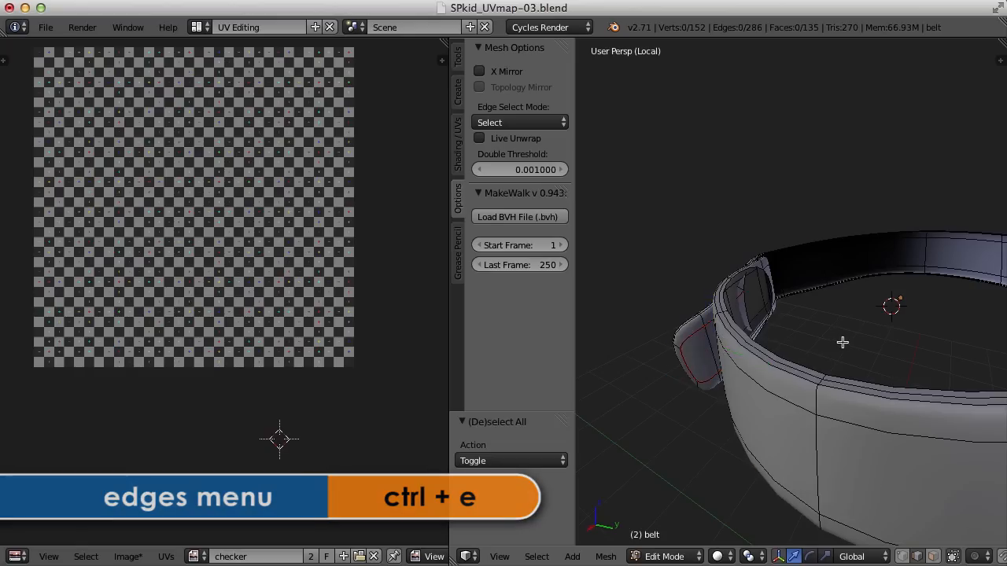
Select the whole belt mesh, unwrap it again using the new seam, and compare the islands with the belt tip.
scroll(865, 354, "down", 6)
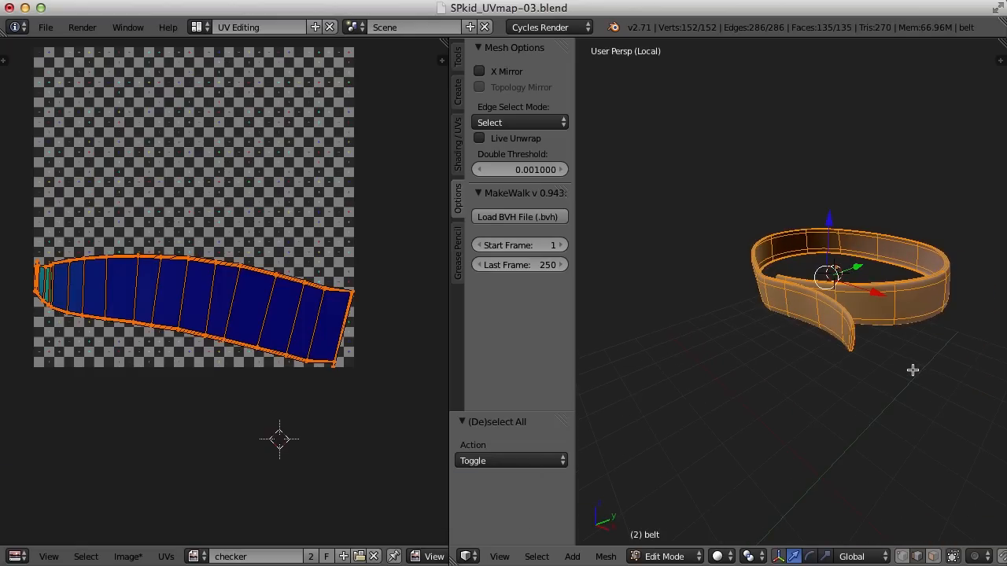
key("u")
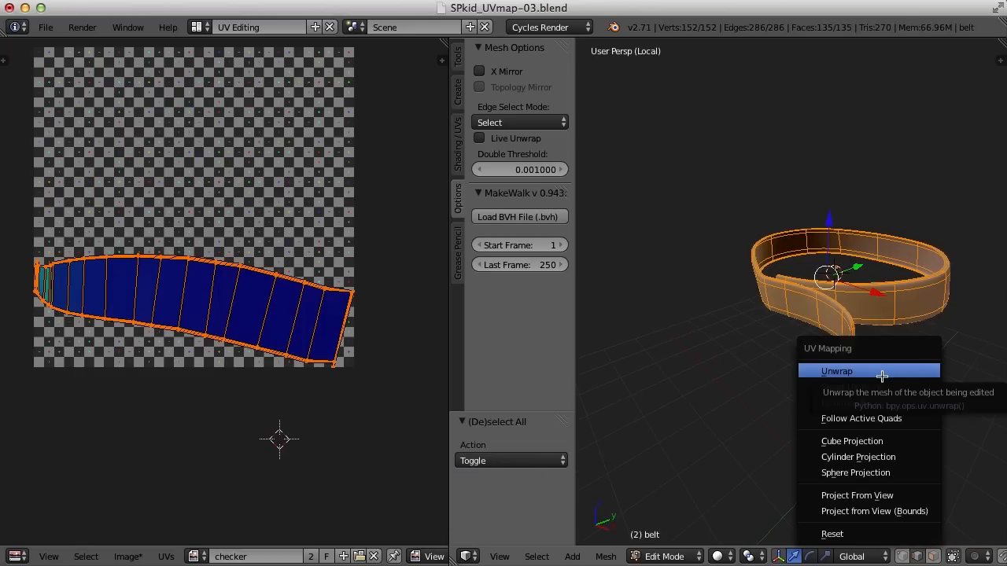
left_click(882, 373)
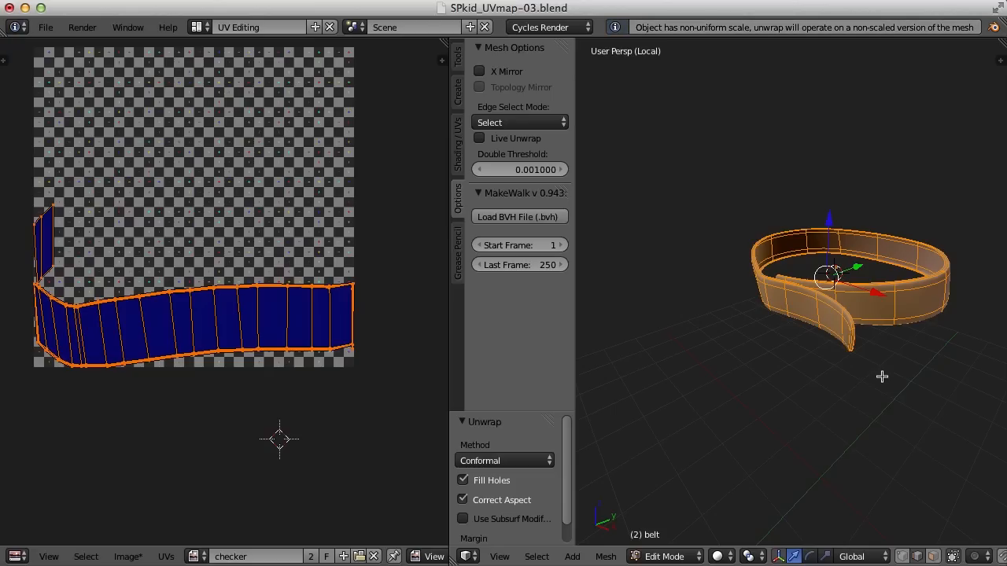
middle_click_drag(919, 398, 683, 376)
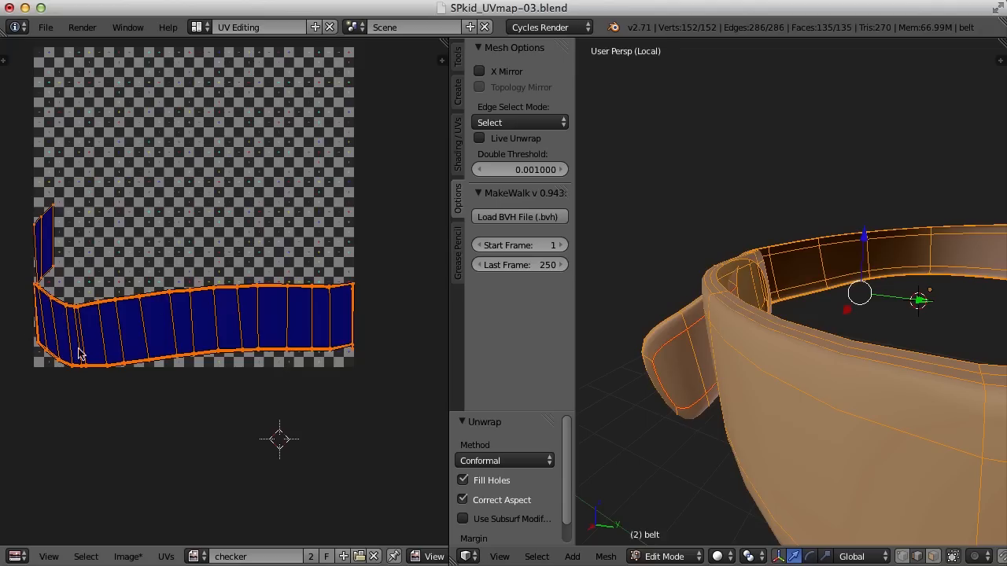
scroll(690, 402, "down", 5)
middle_click_drag(695, 395, 870, 387)
Return to the full character in Object Mode, and isolate belt pack 2 in local view.
key("KP_Divide")
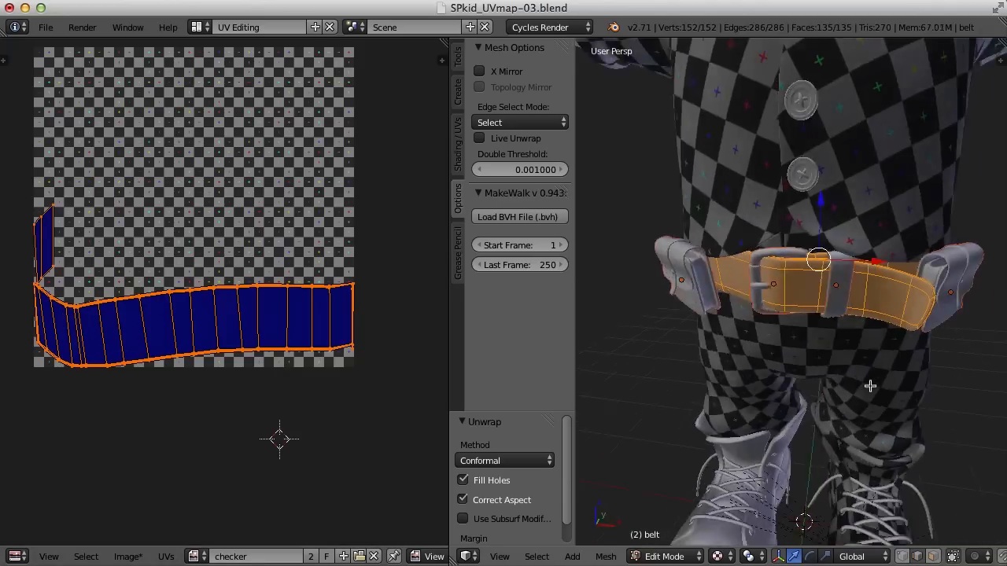
key("Tab")
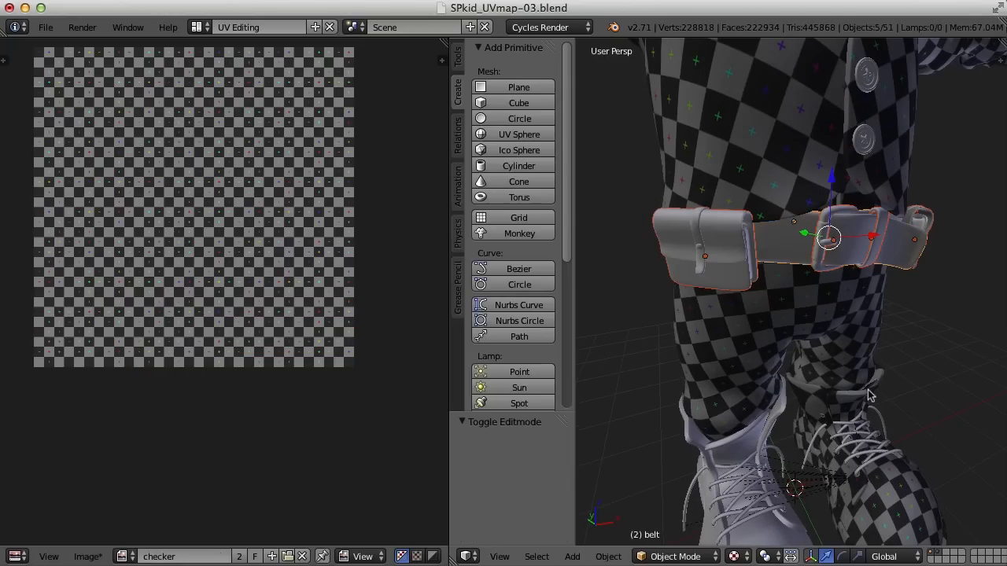
right_click(728, 284)
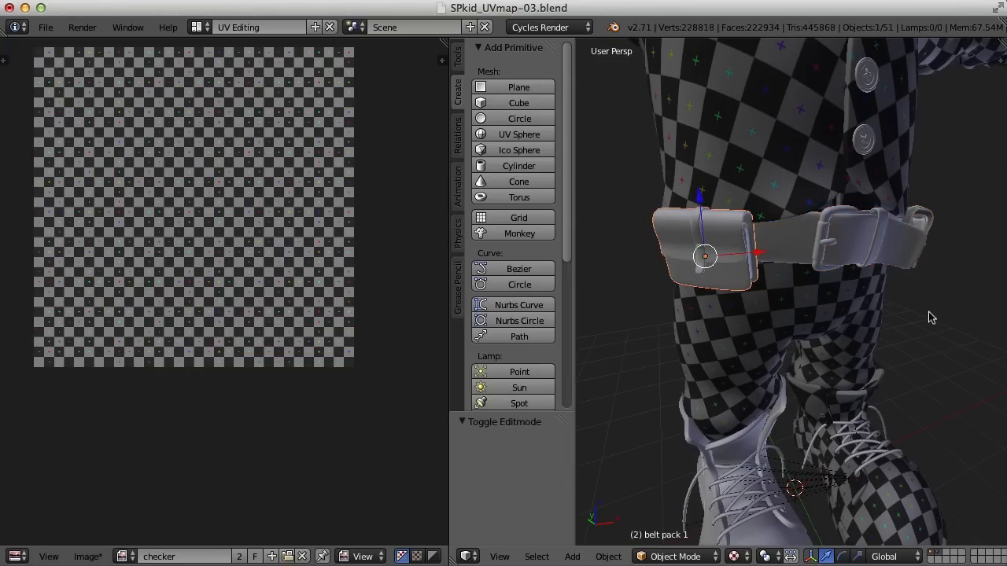
middle_click_drag(950, 262, 748, 264)
right_click(836, 290)
key("KP_Divide")
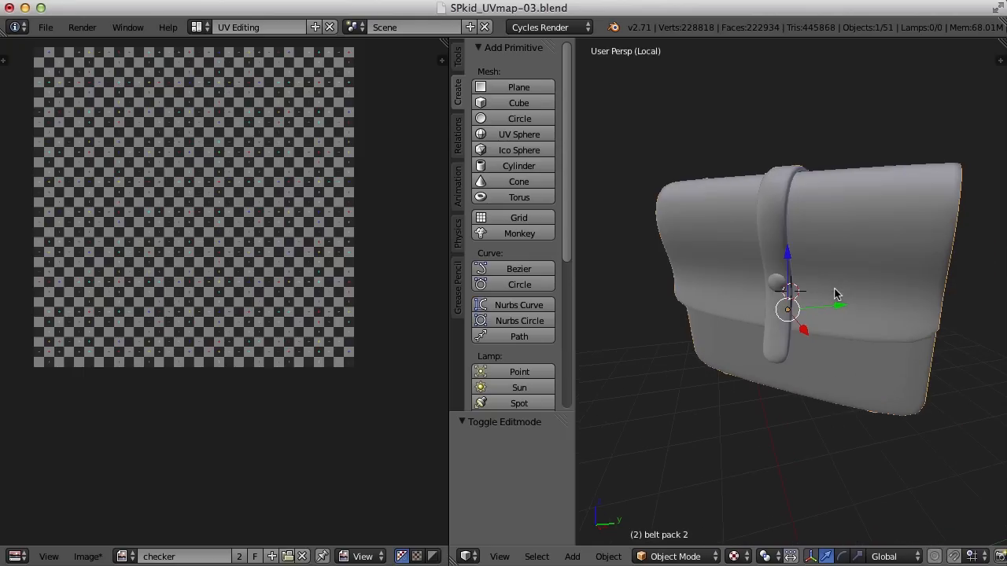
Inspect the construction of belt pack 2 in wireframe and solid shading, with nothing selected.
mouse_move(725, 324)
middle_mouse_down()
mouse_move(938, 344)
mouse_move(847, 328)
mouse_move(848, 343)
mouse_move(850, 332)
mouse_move(767, 319)
mouse_move(811, 311)
mouse_move(866, 362)
mouse_move(855, 362)
middle_mouse_up()
key("z")
key("a")
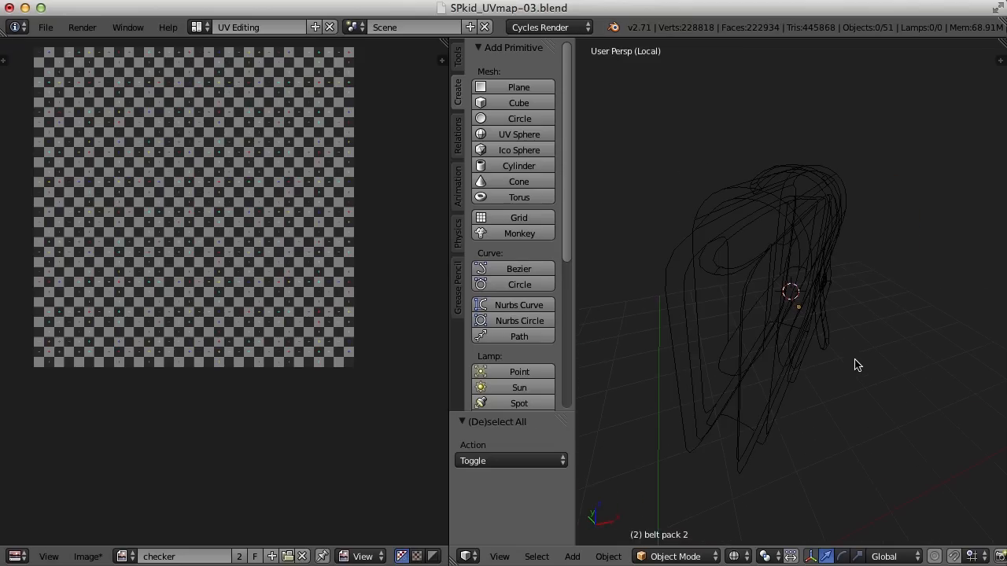
key("z")
middle_click_drag(795, 317, 861, 375)
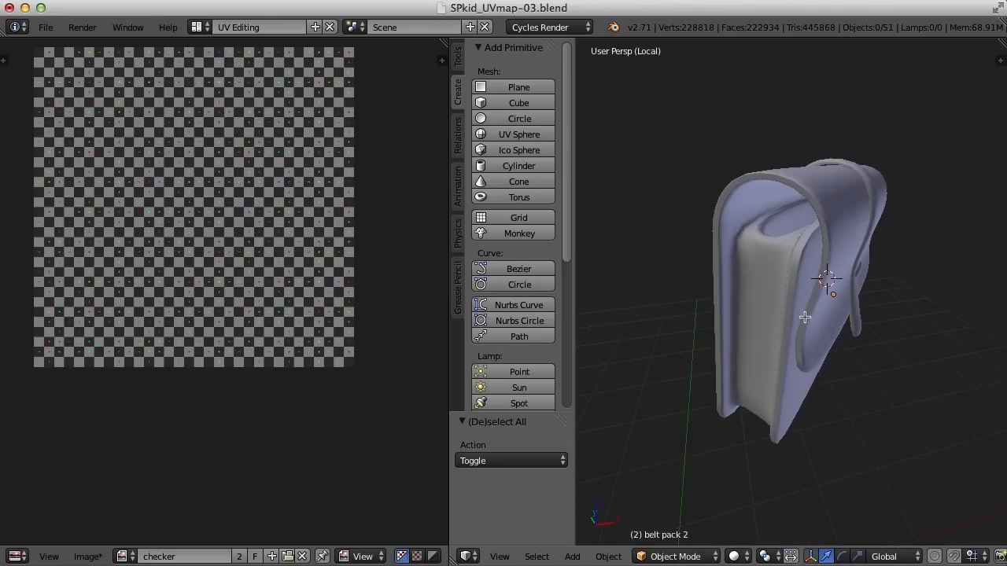
In Edit Mode, mark a seam on the edge loop around the top of belt pack 2's inner body, and clear the selection.
key("Tab")
middle_click_drag(805, 317, 816, 317)
right_click(790, 260, "alt")
middle_click_drag(806, 273, 822, 202)
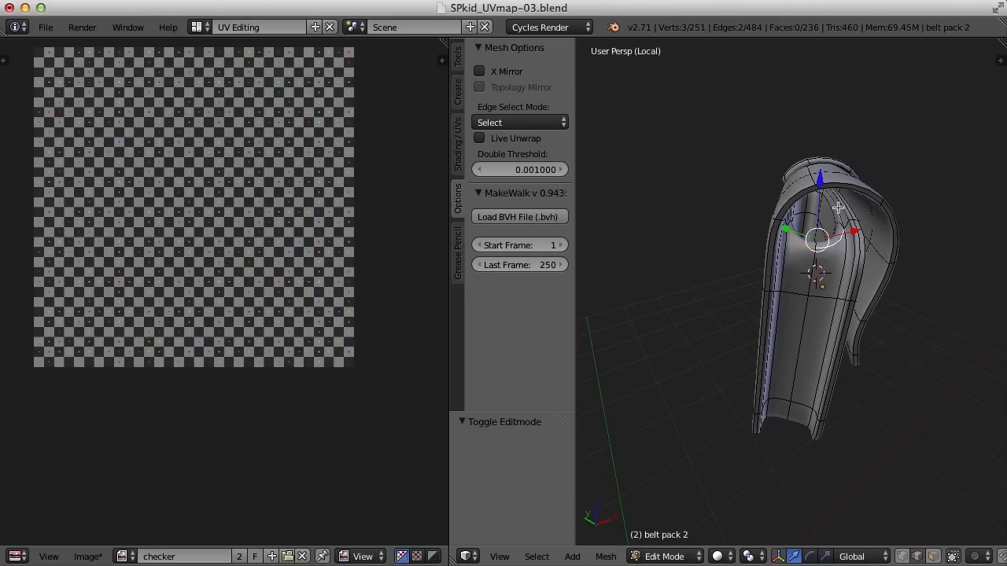
right_click(838, 207, "shift")
middle_click_drag(889, 274, 666, 295)
right_click(775, 214, "shift")
mouse_move(877, 317)
middle_mouse_down()
mouse_move(861, 310)
mouse_move(902, 315)
mouse_move(855, 343)
mouse_move(769, 333)
middle_mouse_up()
right_click(837, 284, "shift")
key("ctrl+e")
left_click(881, 315)
key("a")
Mark a seam on the edge loop running along the side rim of belt pack 2's flap and outer shell.
right_click(735, 323, "alt")
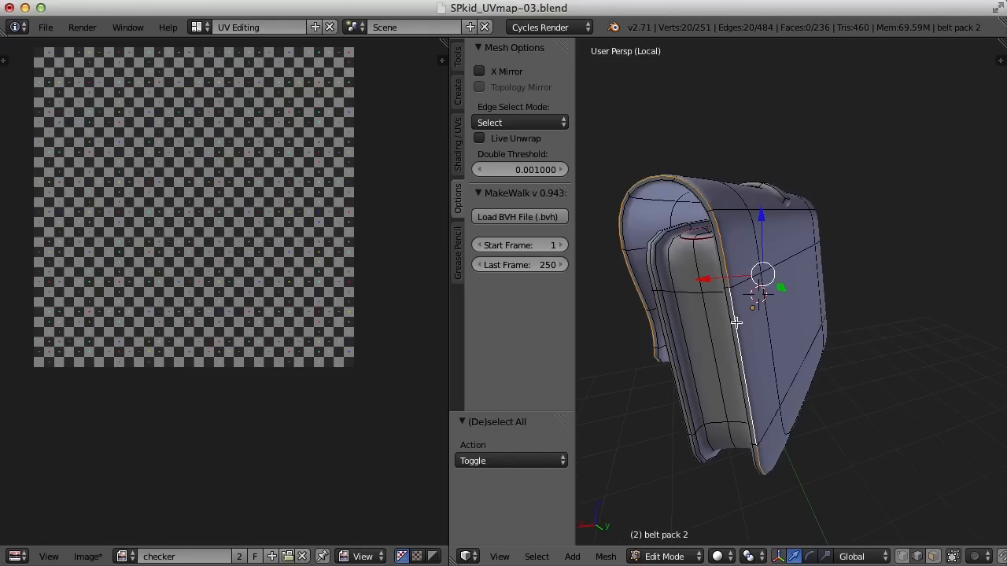
middle_click_drag(763, 359, 815, 361)
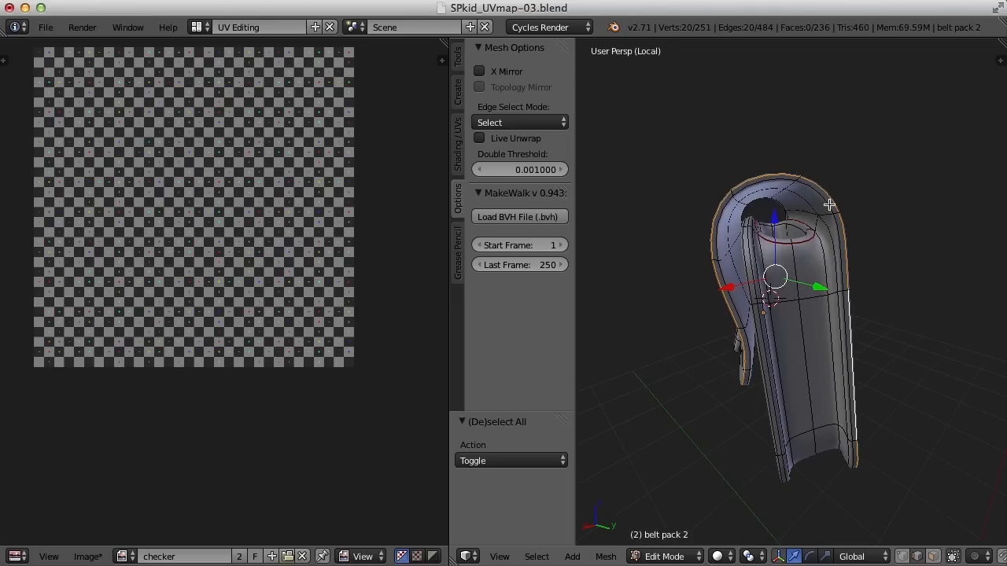
middle_click_drag(869, 336, 800, 367)
key("ctrl+e")
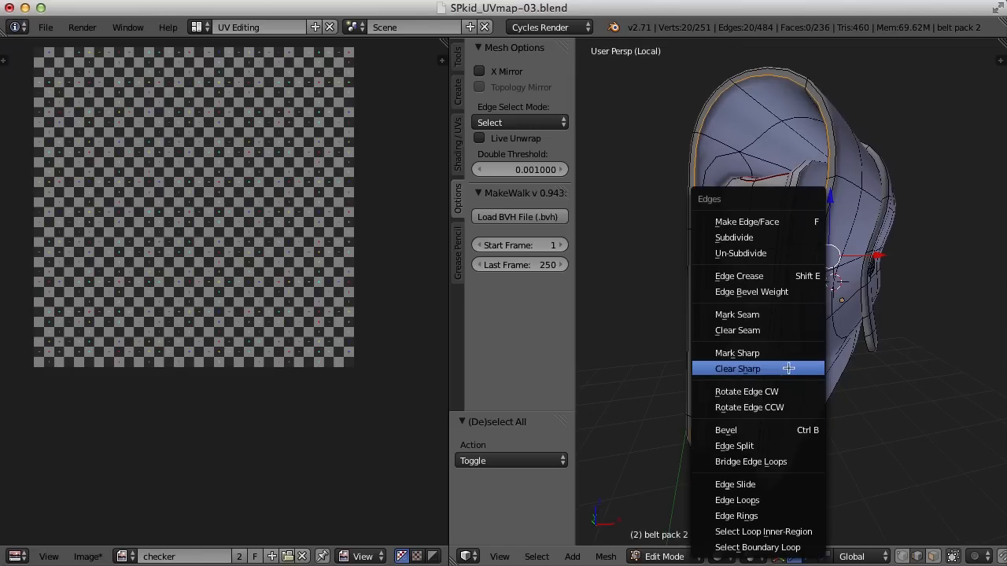
left_click(737, 315)
Mark a seam on the lengthwise edge loop where the pack's inner side panel meets the facing wall.
middle_click_drag(763, 318, 898, 355)
right_click(866, 315, "alt")
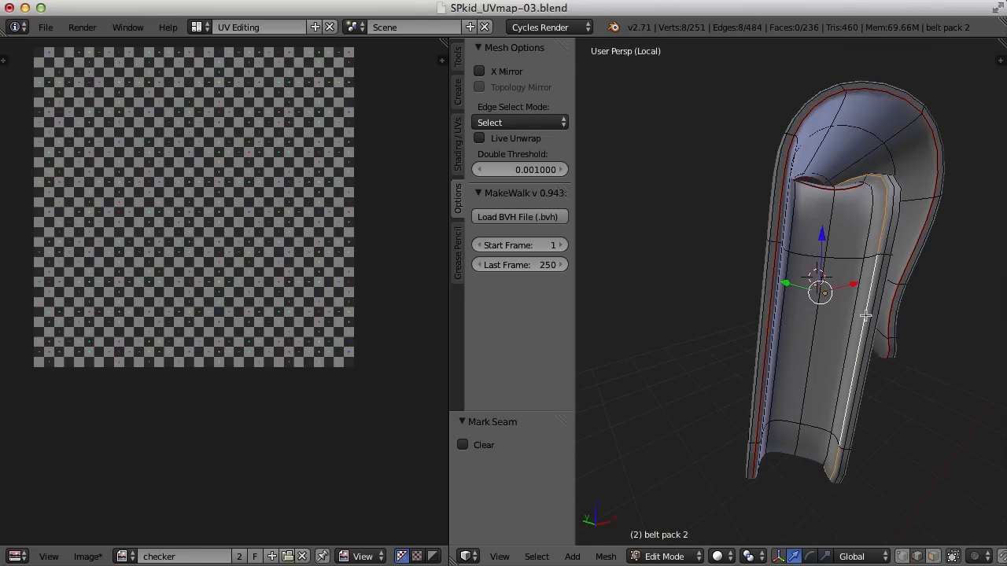
middle_click_drag(843, 230, 594, 375)
scroll(680, 336, "down", 4)
middle_click_drag(680, 336, 778, 172)
key("ctrl+e")
left_click(771, 176)
Mark a seam on the connected edges crossing the bottom of the inner side panel, and clear the selection.
scroll(753, 358, "up", 3)
middle_click_drag(753, 360, 779, 198)
middle_click_drag(765, 414, 810, 313)
scroll(745, 248, "up", 2)
scroll(810, 313, "up", 2)
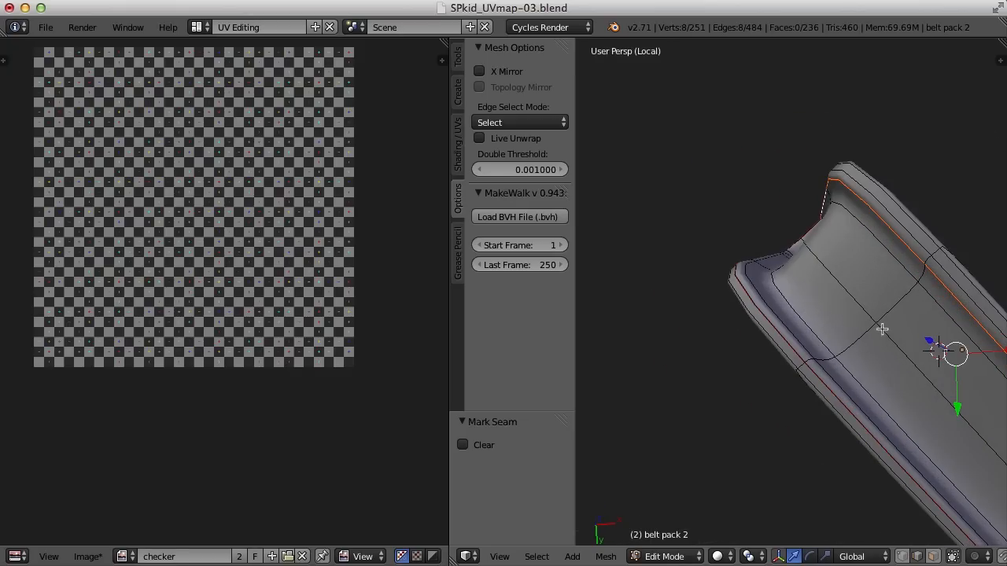
middle_click_drag(881, 329, 860, 322)
right_click(841, 286)
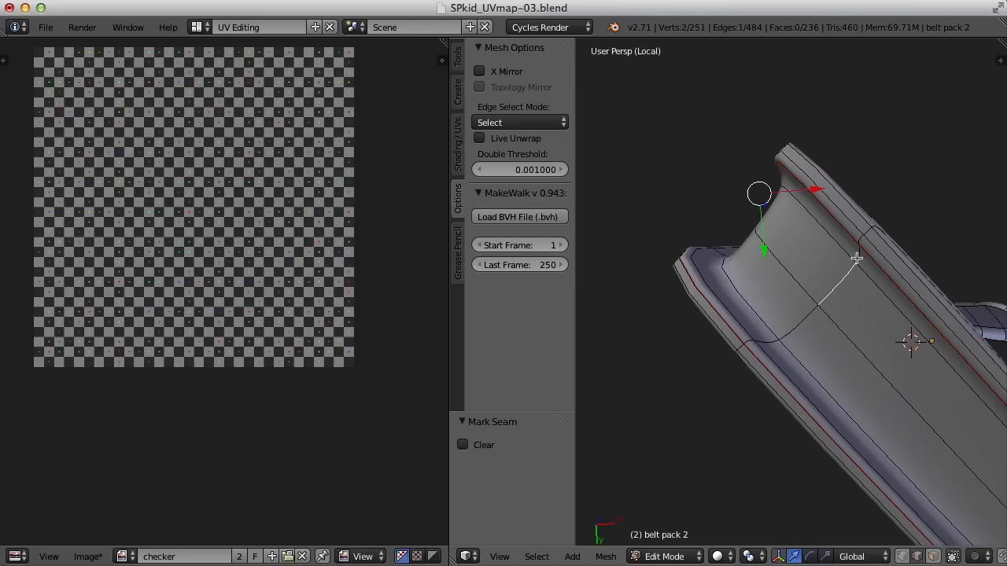
right_click(776, 340, "shift")
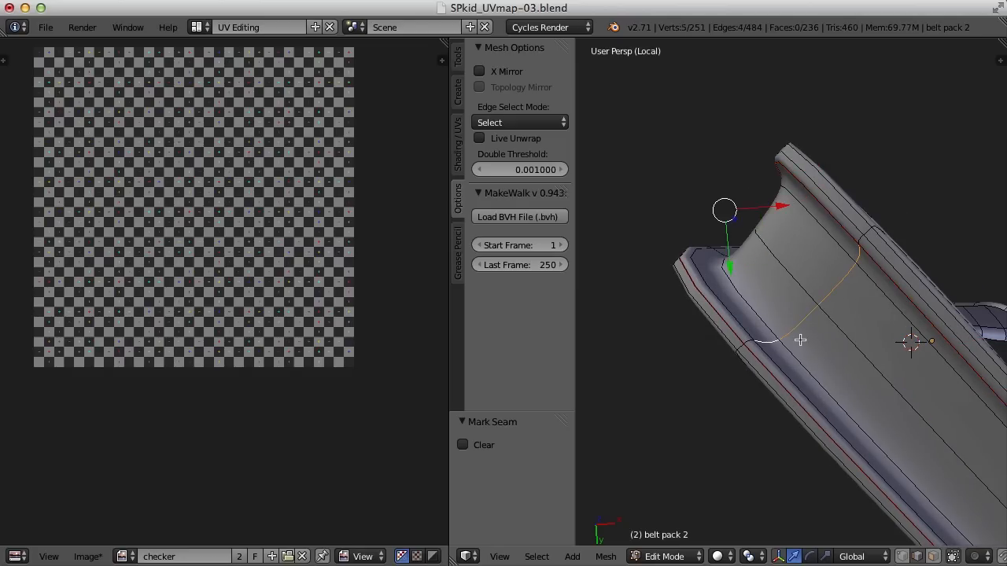
scroll(801, 340, "down", 2)
key("ctrl+e")
left_click(808, 317)
middle_click_drag(808, 319, 809, 453)
key("a")
Select the pack body as linked geometry, leaving out the strap, and unwrap it.
middle_click_drag(870, 409, 845, 346)
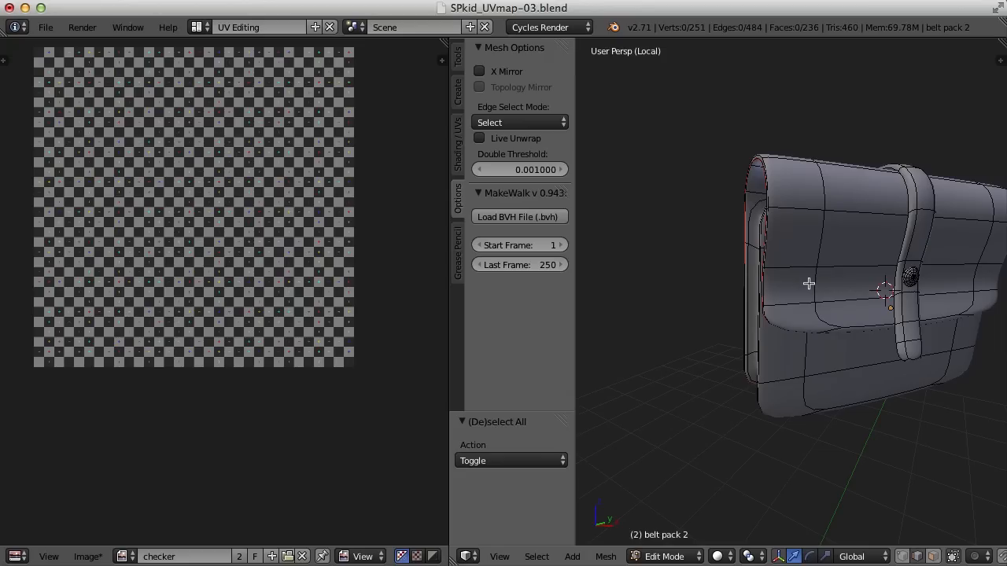
key("l")
middle_click_drag(788, 356, 771, 367)
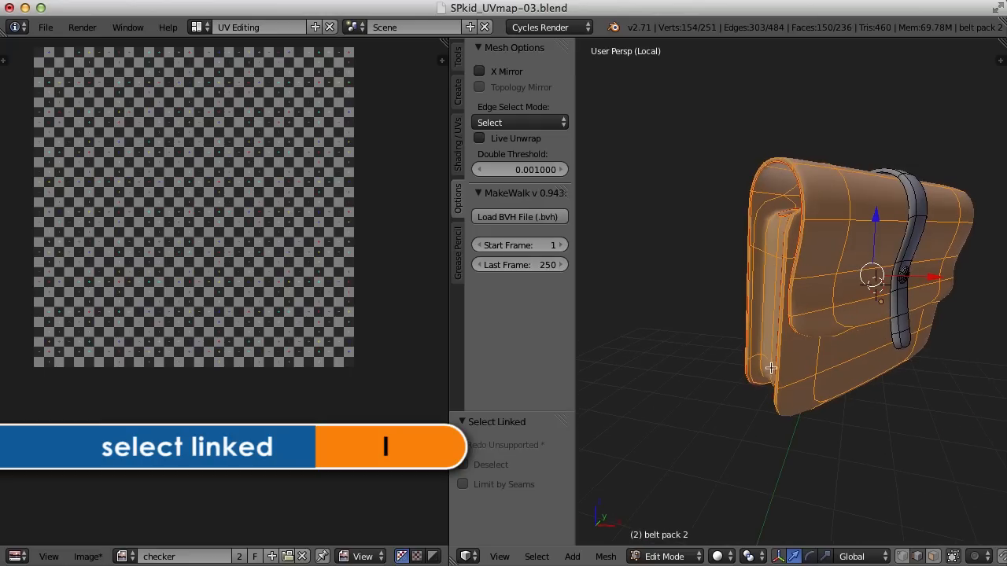
key("u")
left_click(814, 273)
middle_click_drag(178, 253, 203, 322)
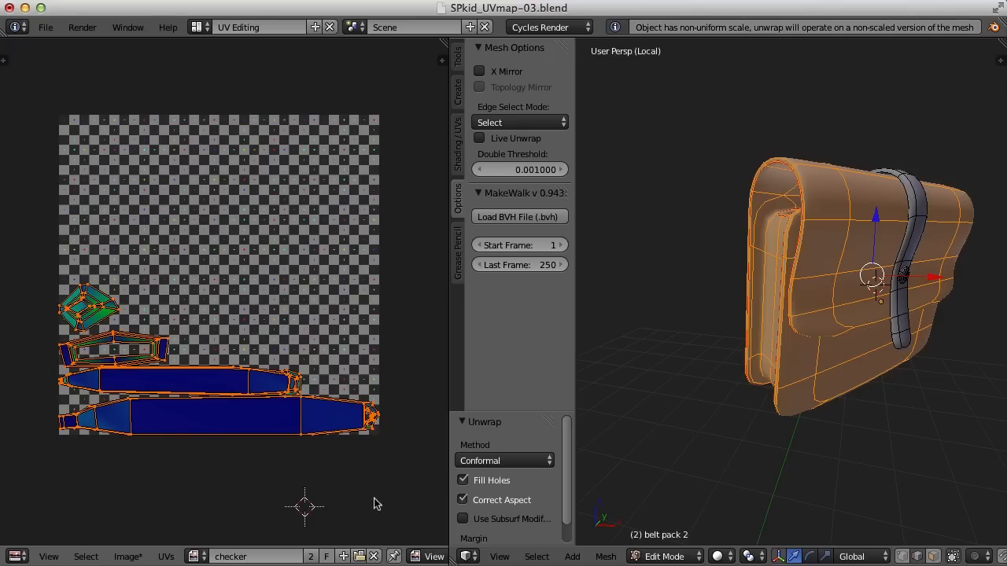
Try the Angle Based unwrap method on the pack body, and restore the Conformal method.
left_click(526, 463)
left_click(501, 444)
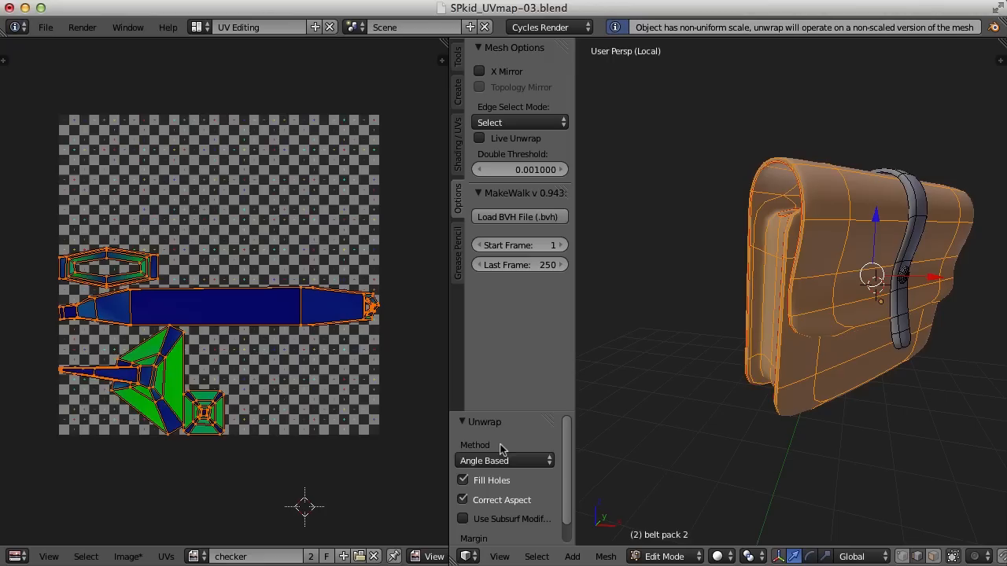
middle_click_drag(850, 447, 765, 455)
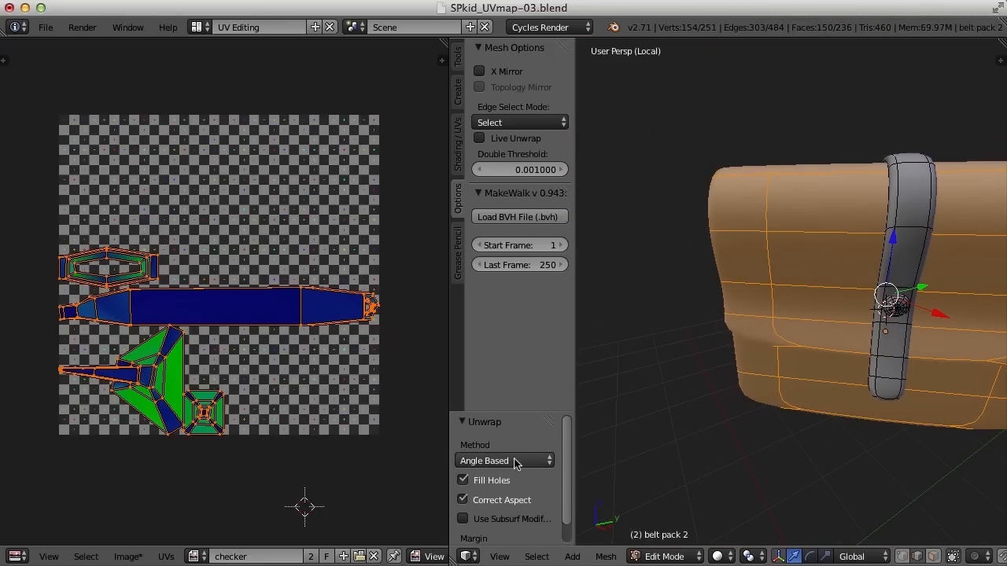
left_click(516, 464)
left_click(496, 433)
middle_click_drag(857, 468, 814, 454)
middle_click_drag(863, 479, 847, 446, "shift")
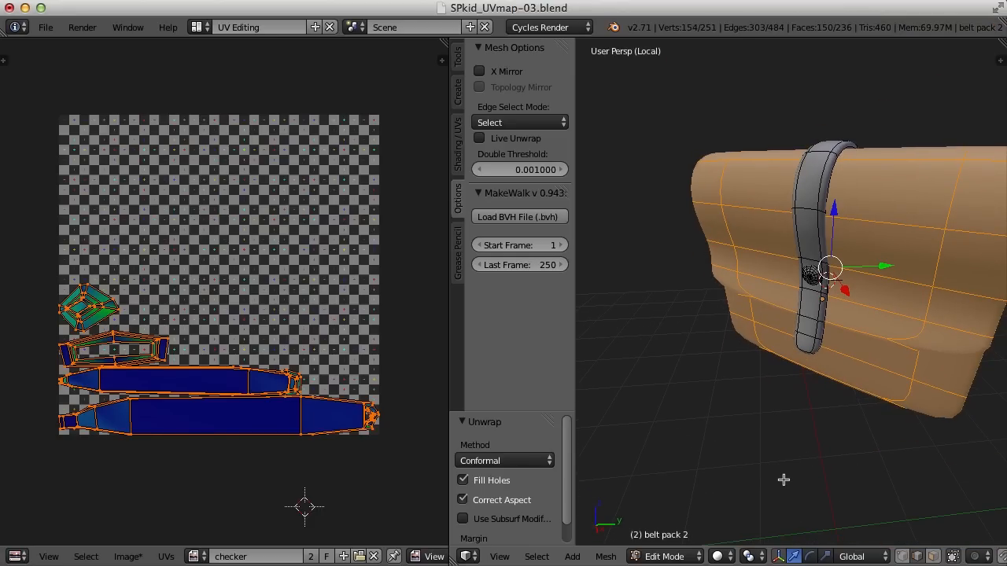
Assign the existing checker material to belt pack 2 in the Node Editor.
left_click(16, 556)
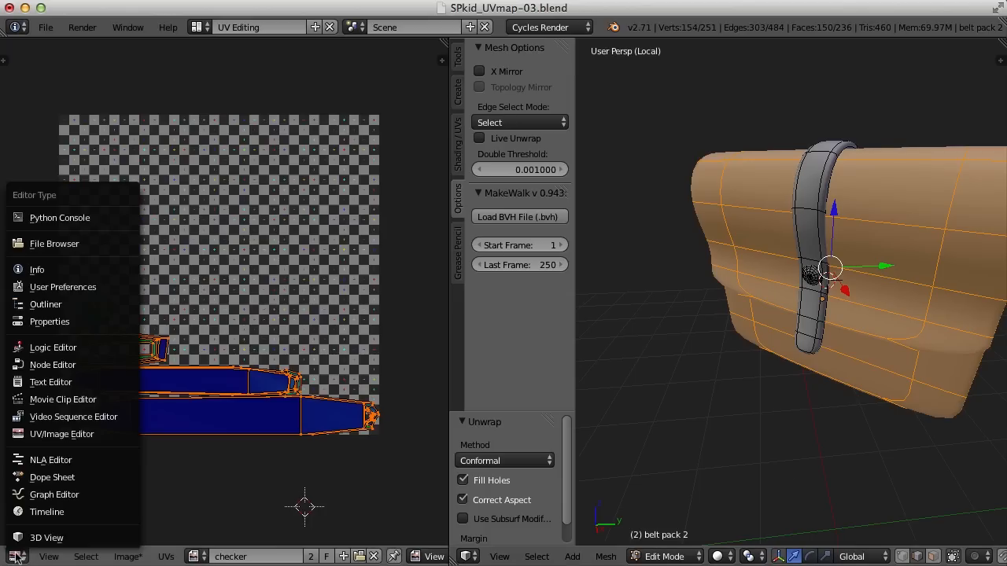
left_click(52, 367)
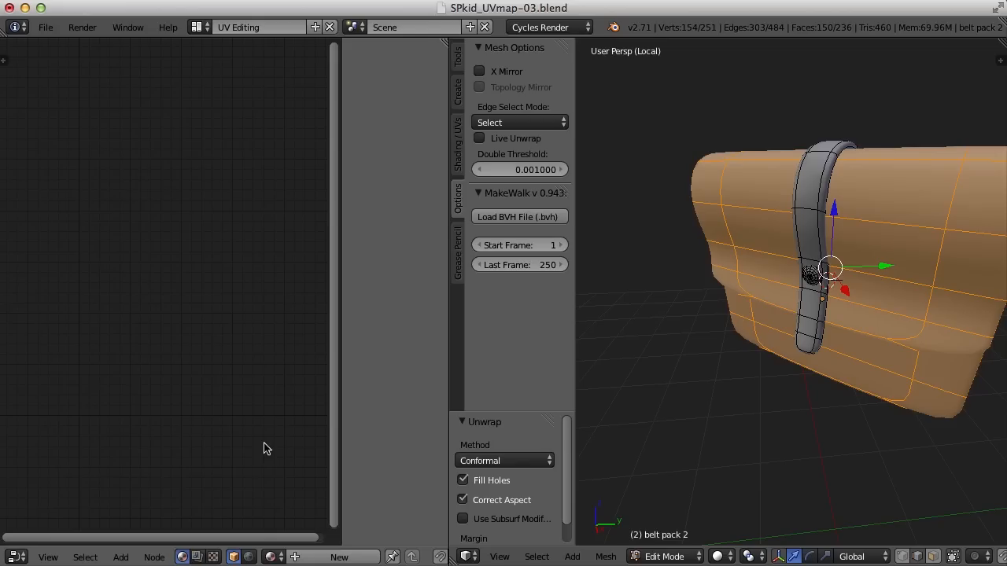
left_click(270, 557)
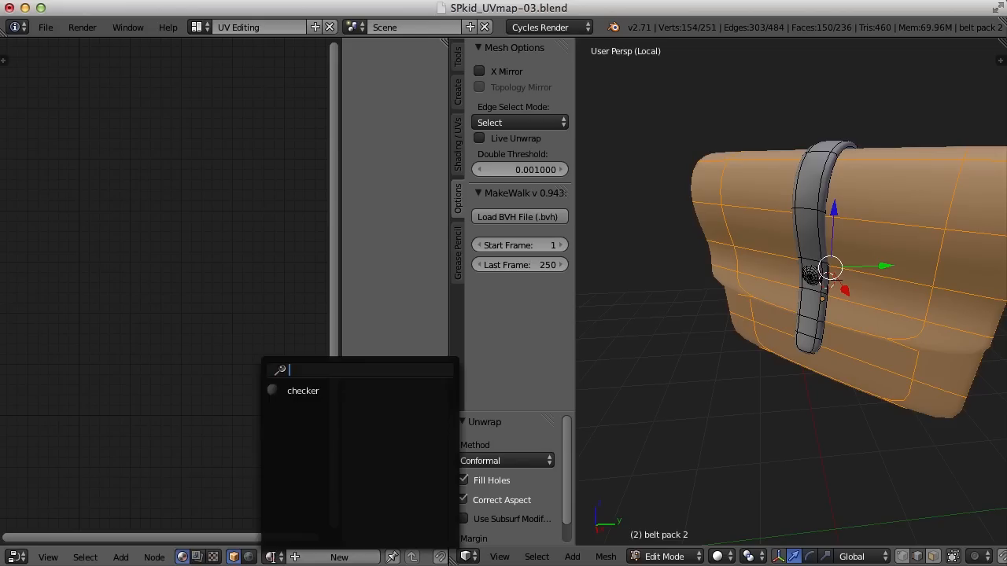
left_click(317, 391)
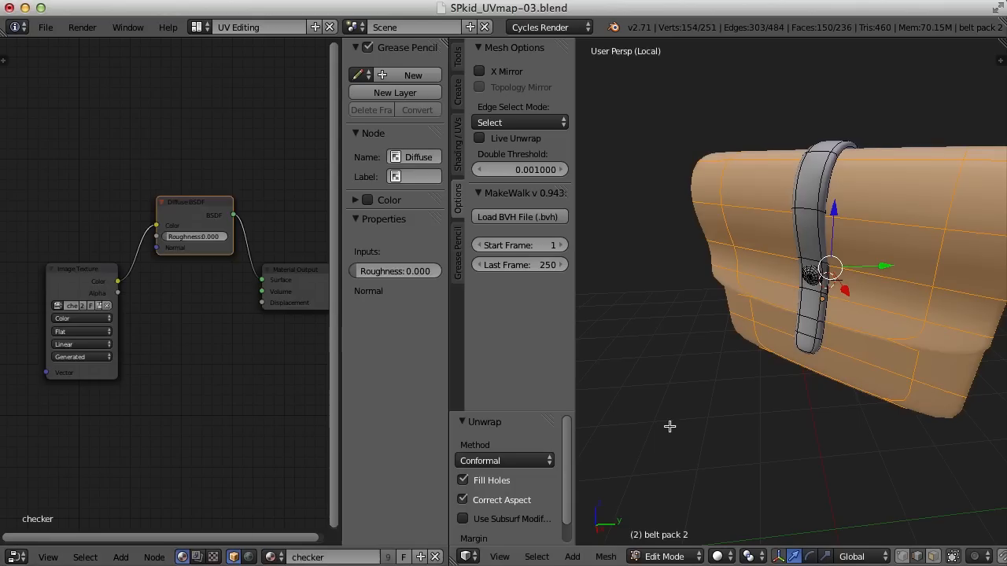
Set the viewport shading to Texture and inspect the checker pattern on belt pack 2 from its open side.
left_click(719, 557)
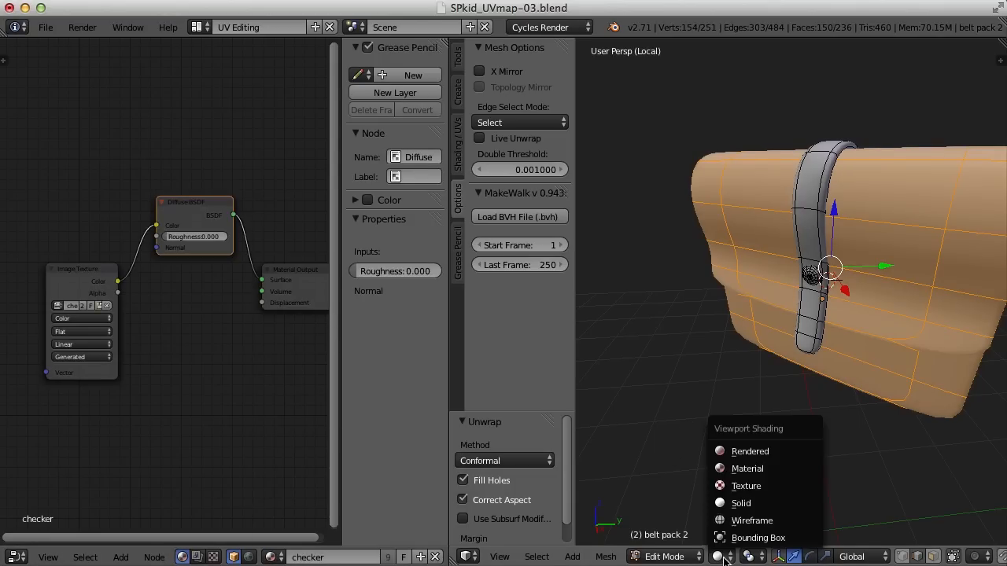
left_click(767, 487)
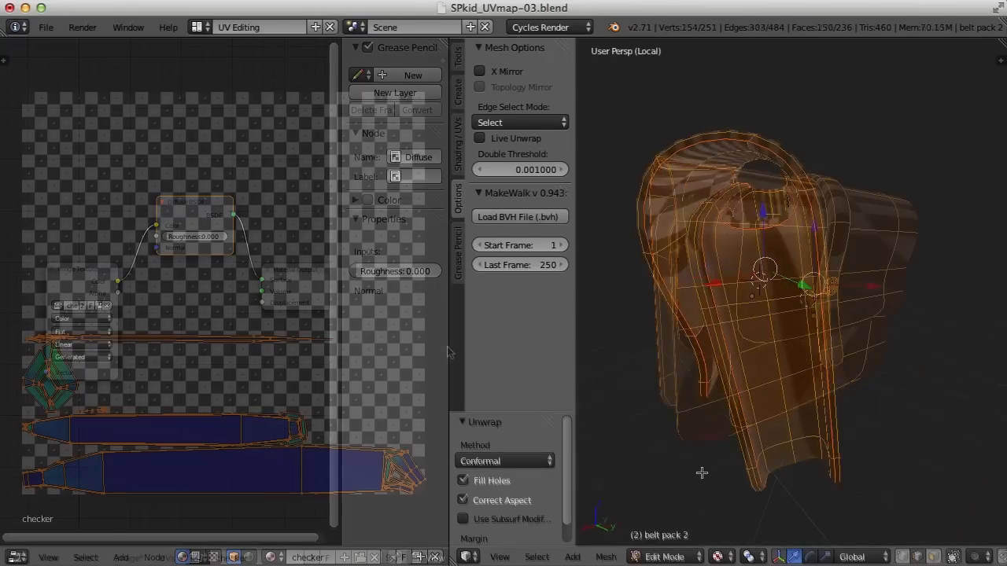
middle_click_drag(703, 472, 917, 382)
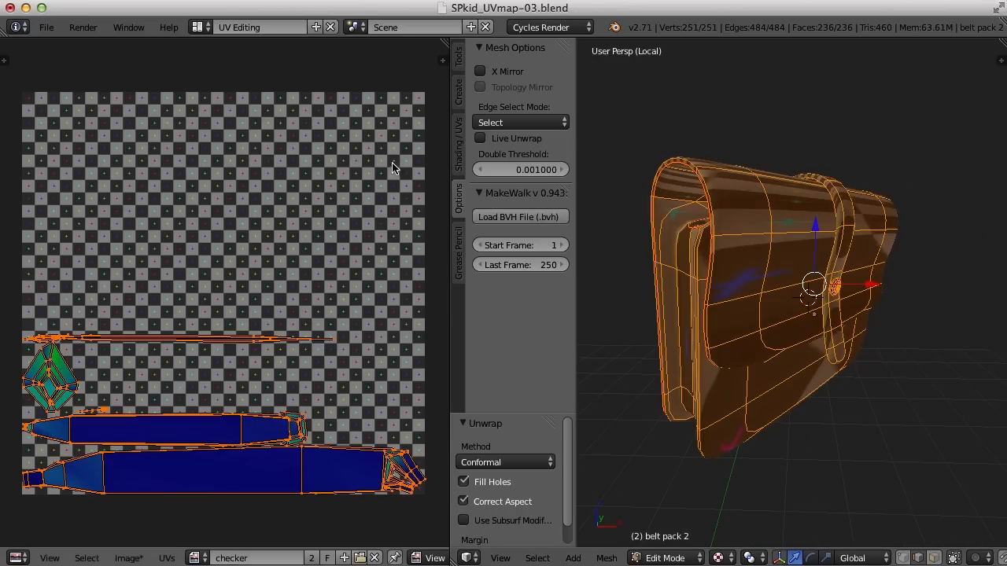
Switch to the Default screen layout, view belt pack 2 up close on the character, and return to Object Mode.
left_click(198, 27)
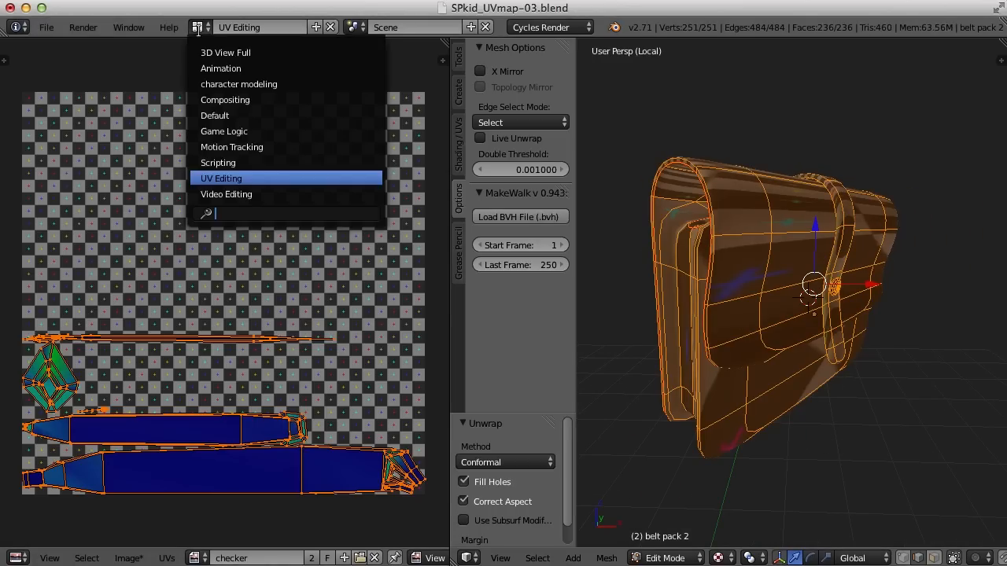
left_click(216, 116)
scroll(653, 342, "up", 6)
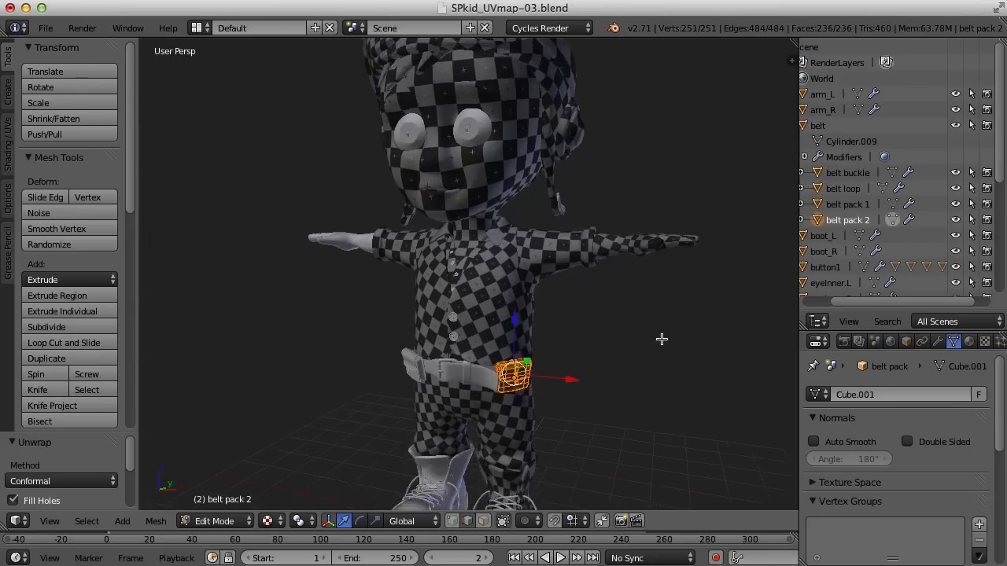
middle_click_drag(657, 330, 619, 309, "shift")
scroll(606, 273, "up", 2)
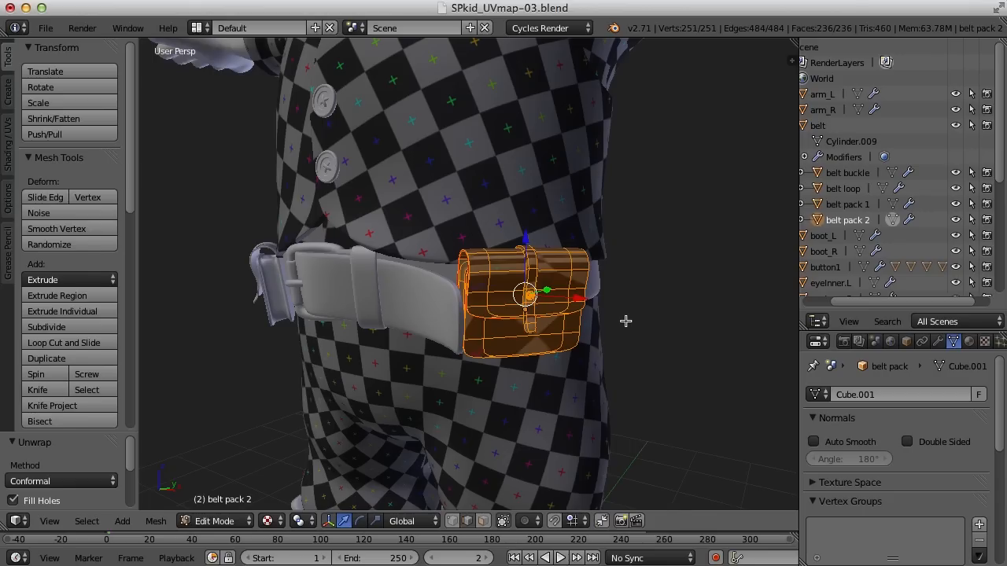
key("Tab")
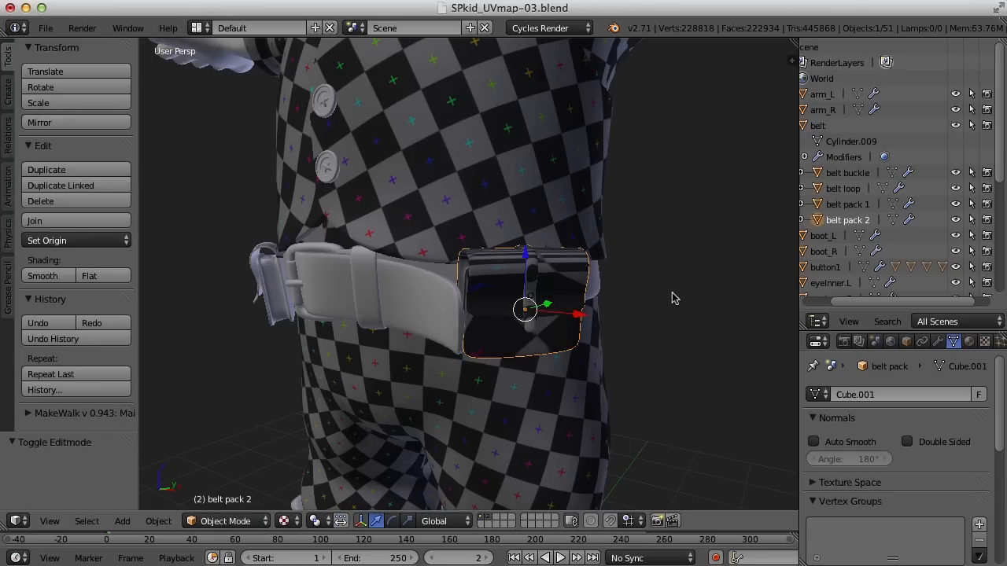
Display belt pack 2's transform properties and check its location, rotation and scale.
key("n")
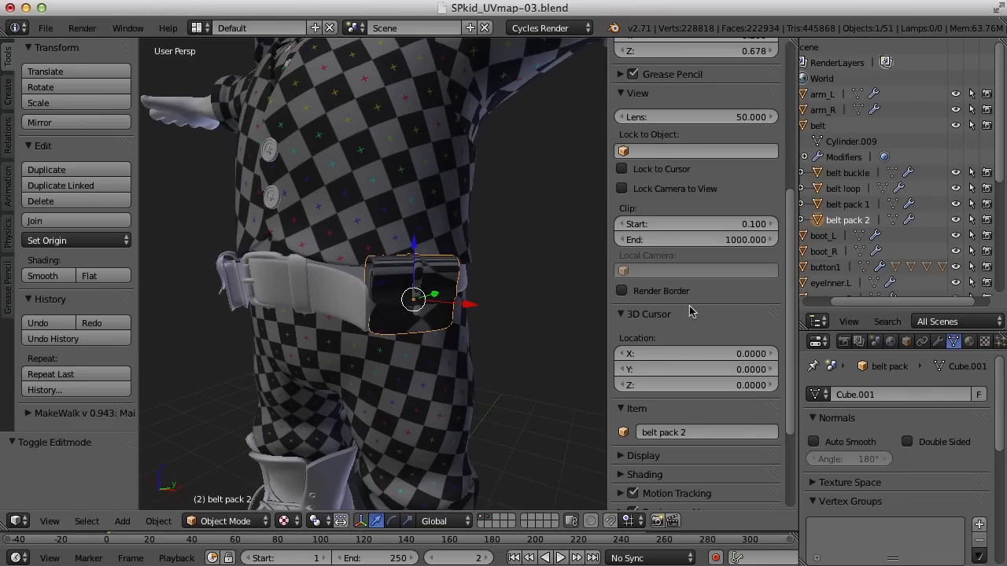
scroll(689, 312, "up", 8)
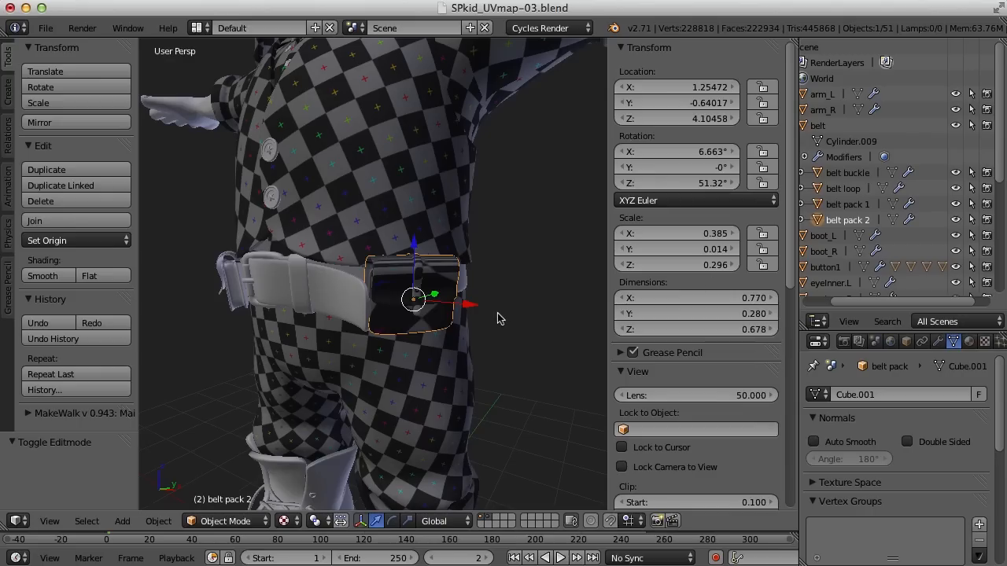
scroll(449, 333, "up", 3)
middle_click_drag(484, 341, 511, 331)
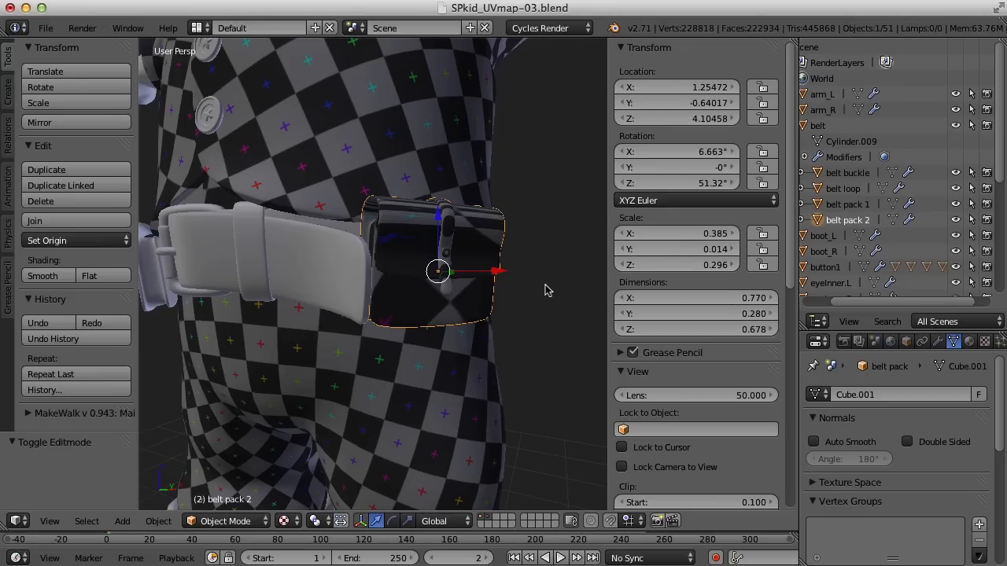
Apply belt pack 2's location, rotation and scale to its mesh, and hide the transform properties.
key("ctrl+a")
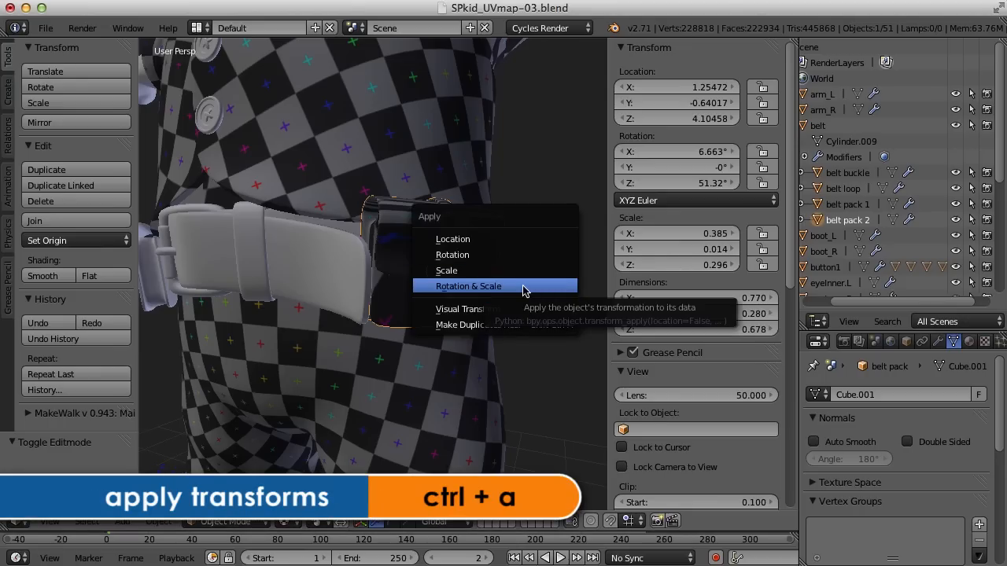
left_click(460, 247)
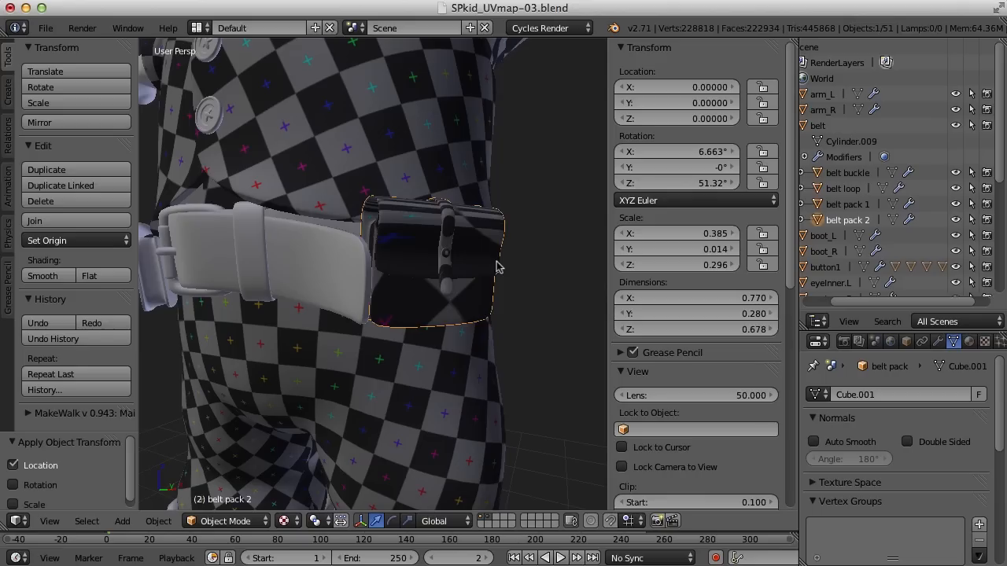
key("ctrl+a")
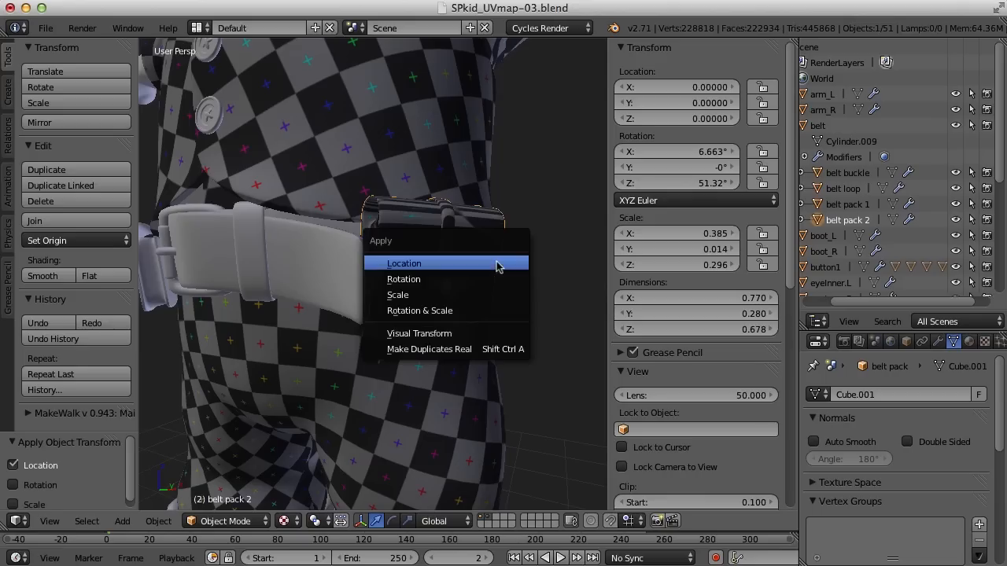
left_click(481, 313)
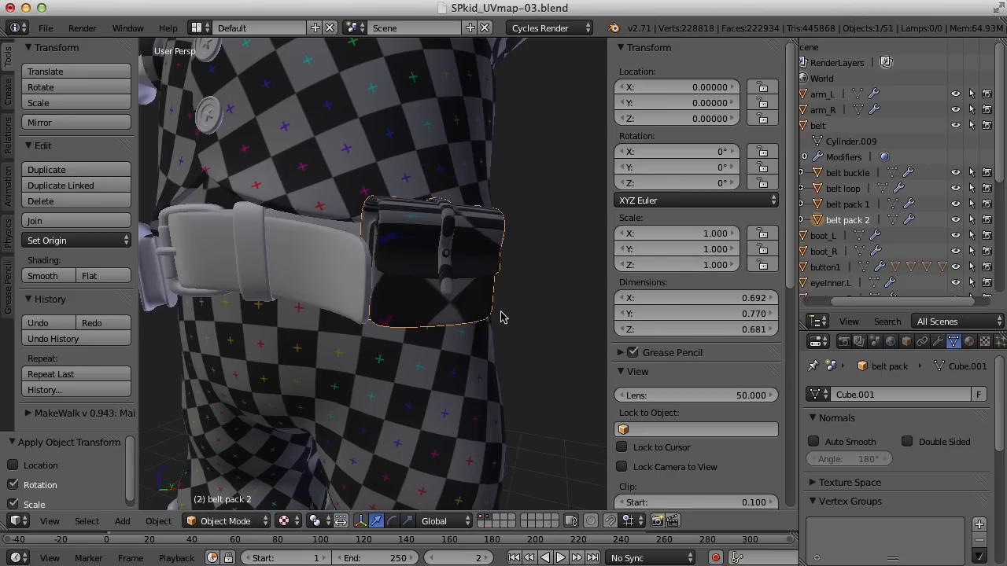
key("n")
scroll(633, 355, "down", 1)
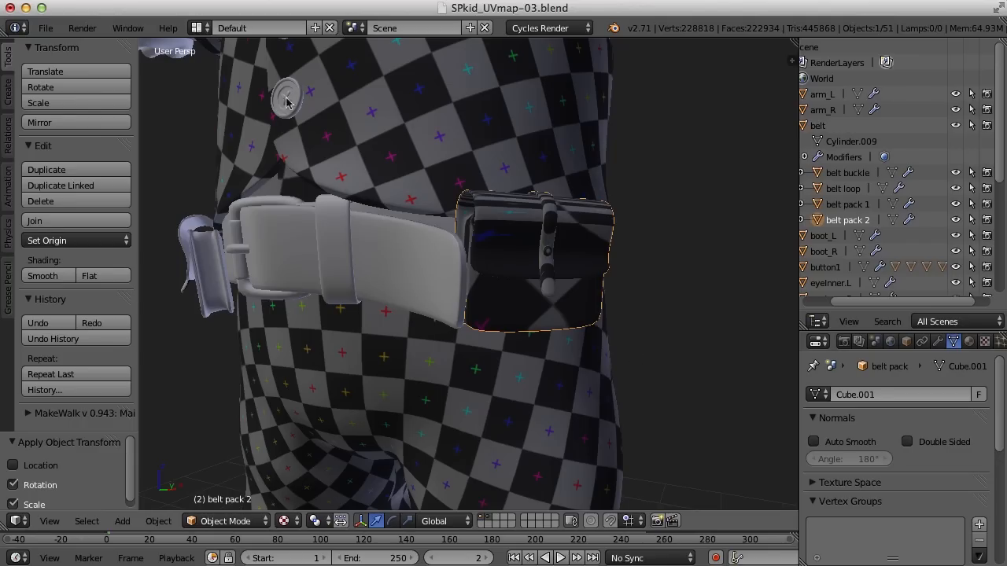
Switch to the UV Editing layout, select only belt pack 2's connected main body, and unwrap it.
left_click(202, 28)
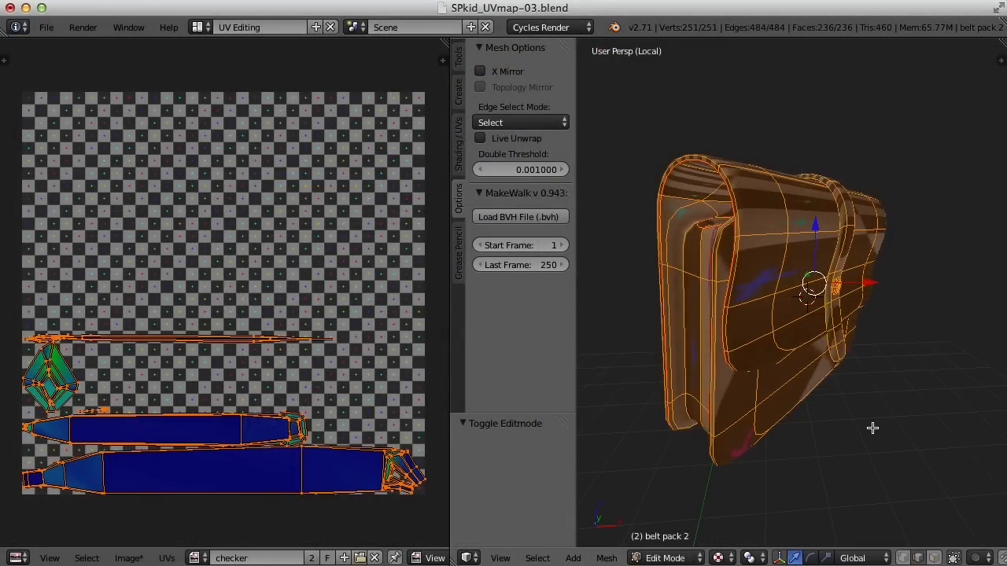
middle_click_drag(873, 428, 908, 430)
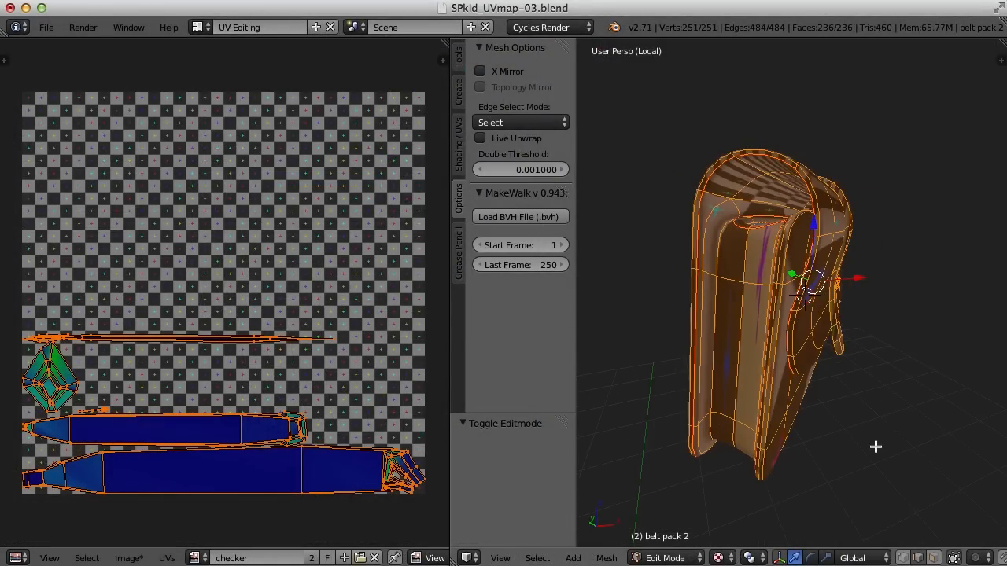
middle_click_drag(886, 432, 865, 426)
key("a")
key("l")
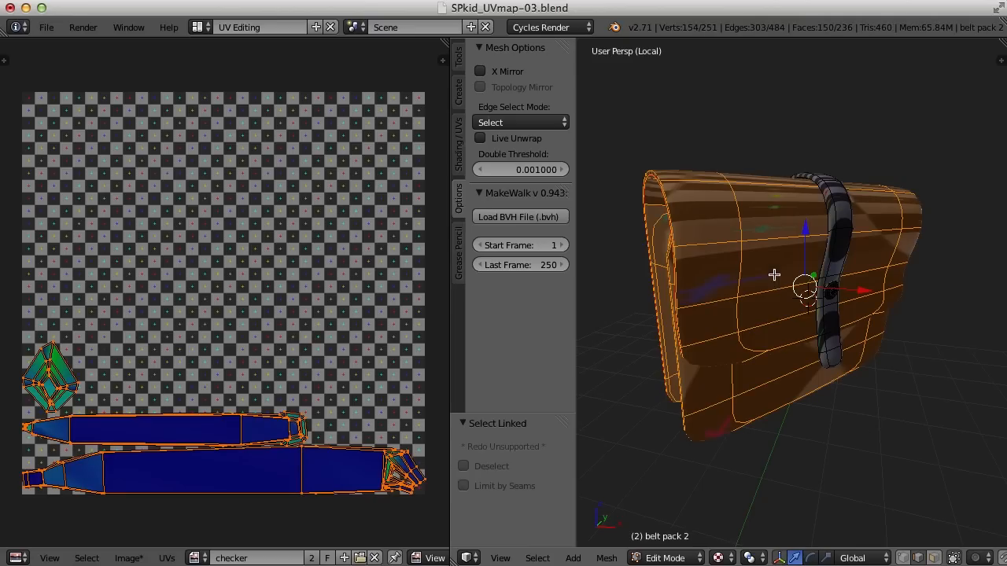
mouse_move(788, 398)
middle_mouse_down()
mouse_move(889, 386)
mouse_move(866, 375)
mouse_move(781, 384)
middle_mouse_up()
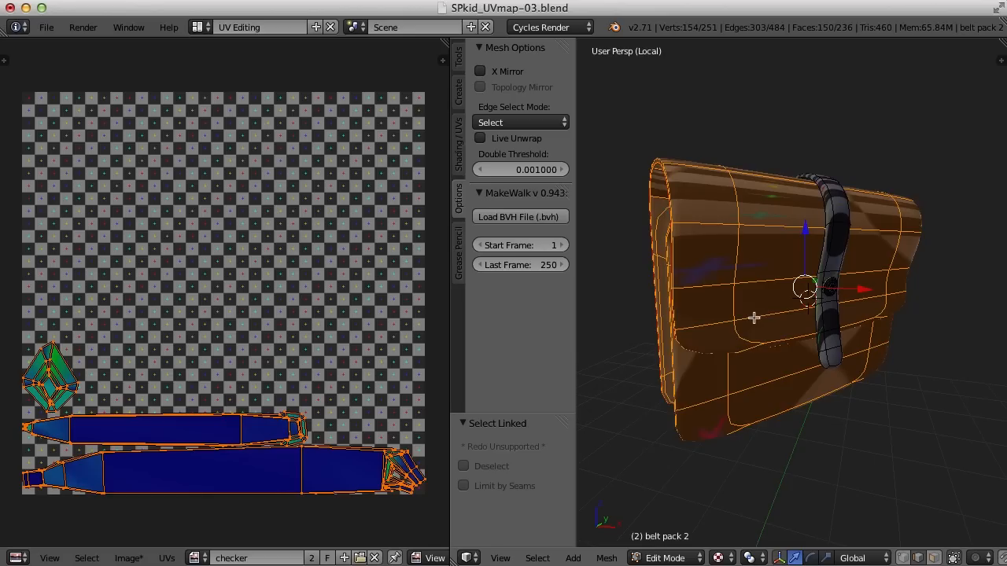
key("u")
left_click(721, 318)
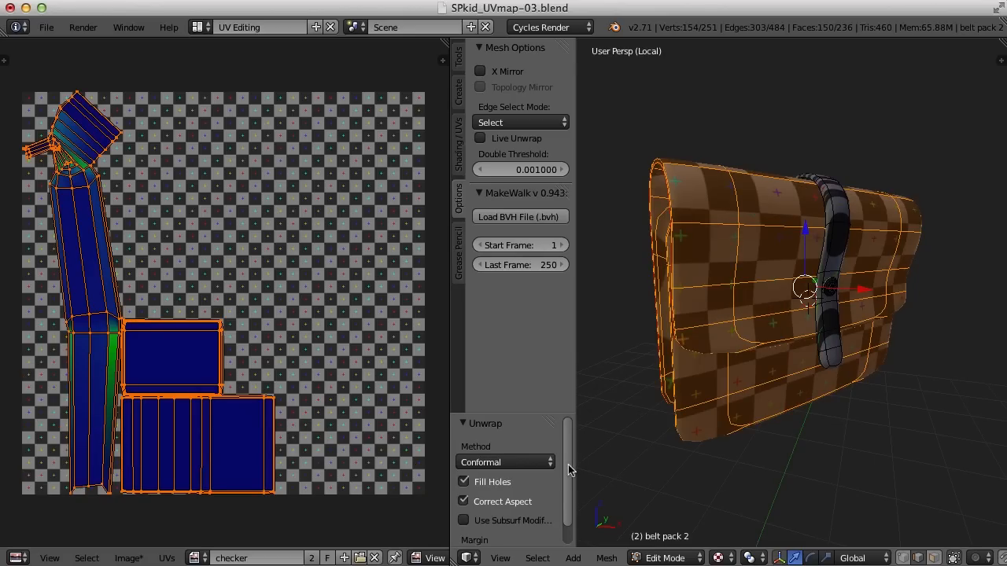
Try the Angle Based unwrap method on the pack body, and return it to Conformal.
left_click_drag(512, 412, 522, 364)
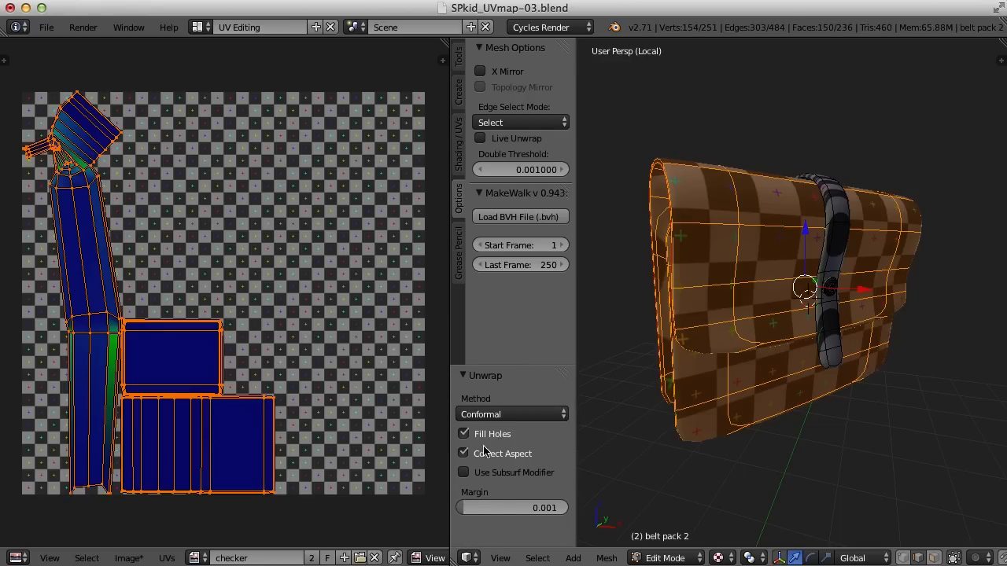
left_click(515, 415)
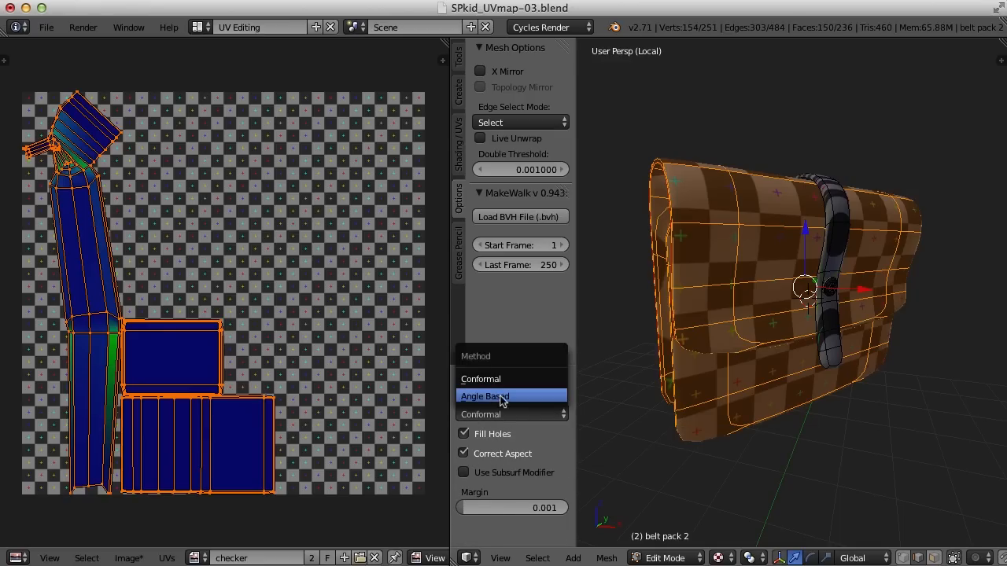
left_click(501, 397)
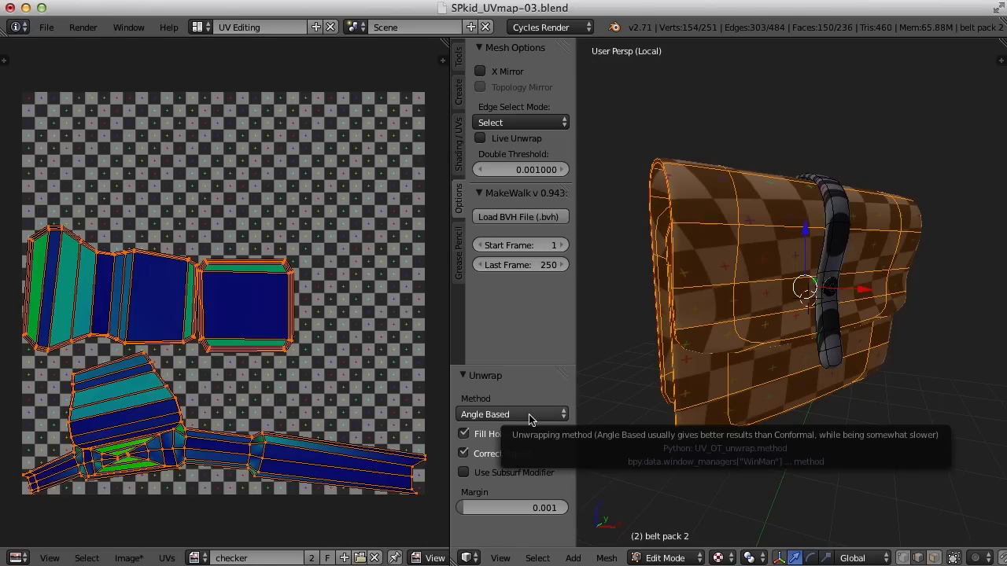
left_click(531, 418)
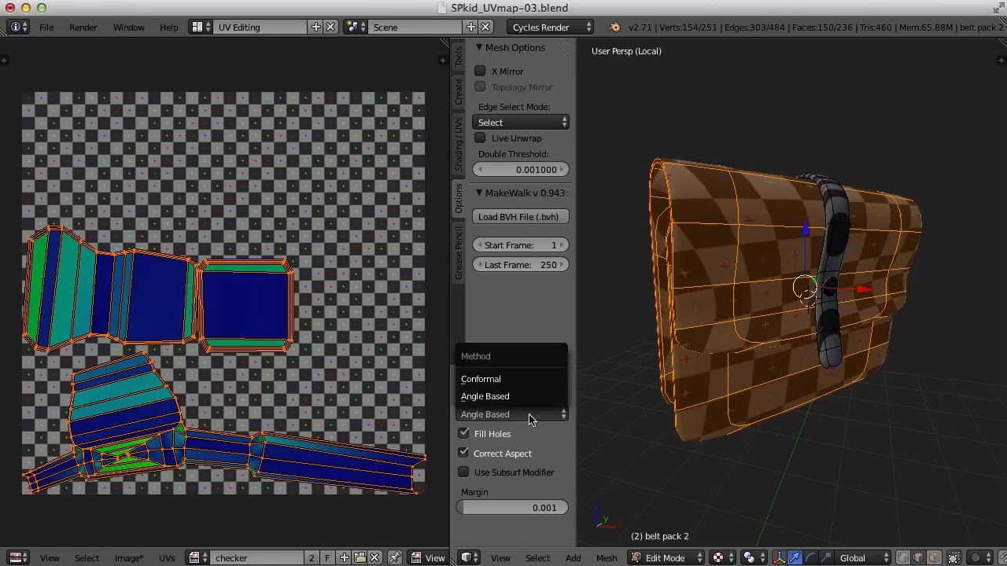
left_click(499, 381)
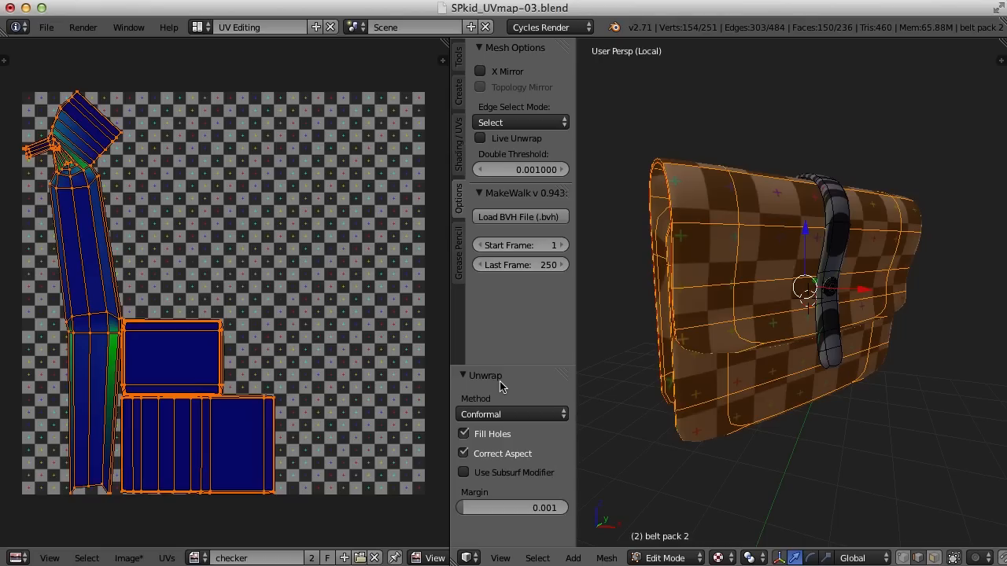
Select only the strap on the front of belt pack 2 and unwrap it.
middle_click_drag(895, 440, 916, 425)
middle_click_drag(824, 433, 795, 238)
scroll(874, 448, "up", 3)
key("a")
key("l")
middle_click_drag(801, 229, 775, 250)
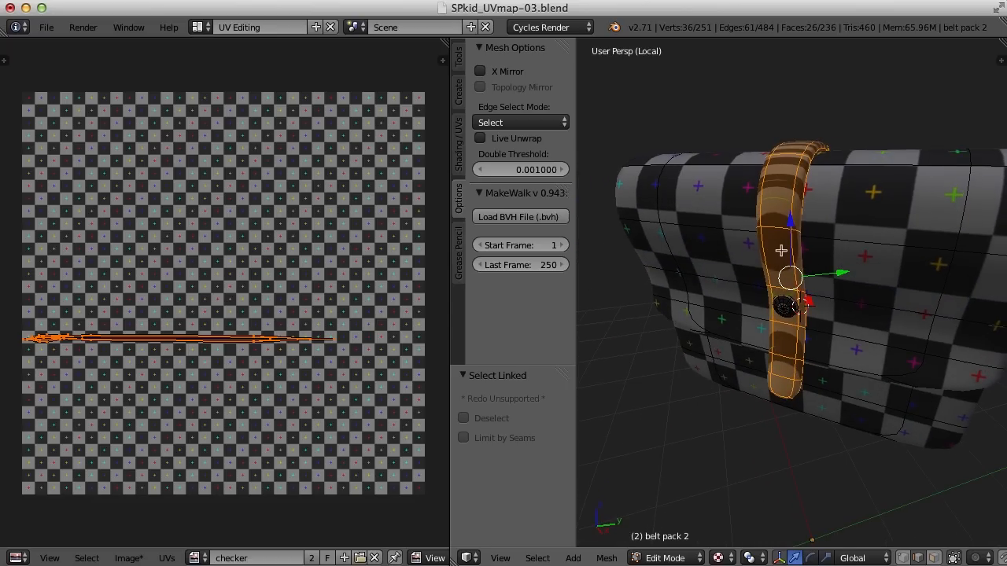
key("u")
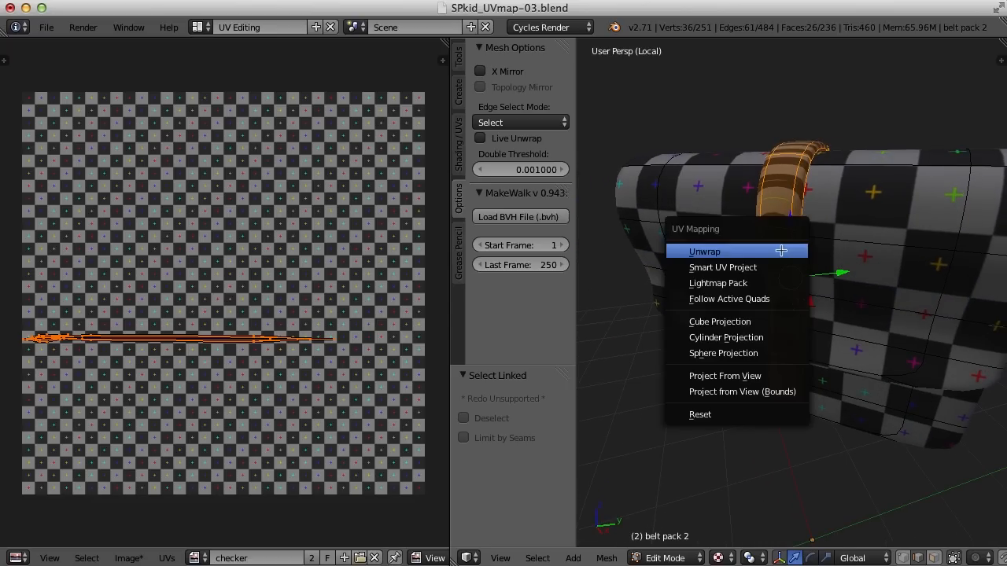
left_click(749, 252)
Compare the strap's checker pattern with the Angle Based unwrap method, and return the method to Conformal.
middle_click_drag(740, 385, 792, 349)
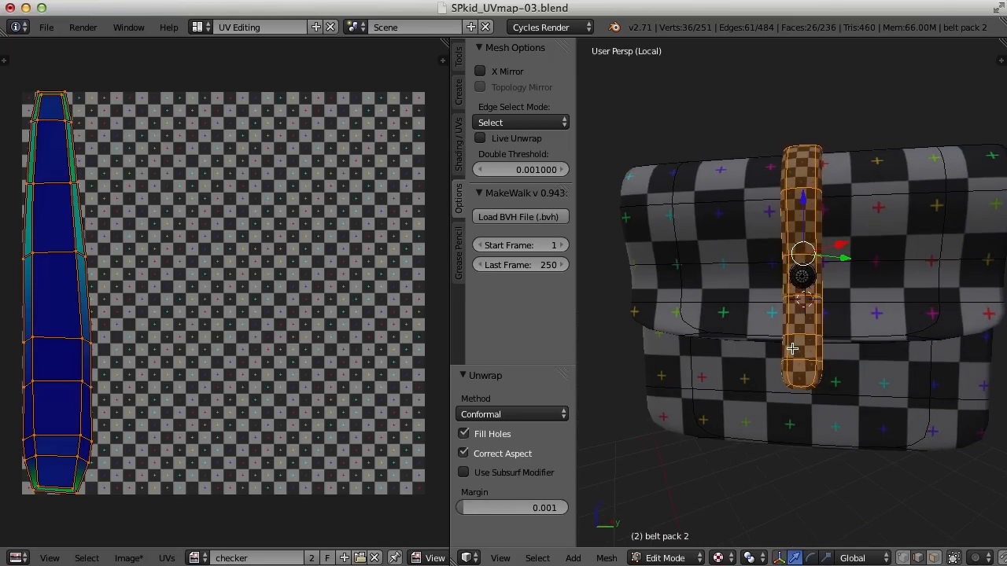
scroll(775, 368, "up", 2)
left_click(514, 417)
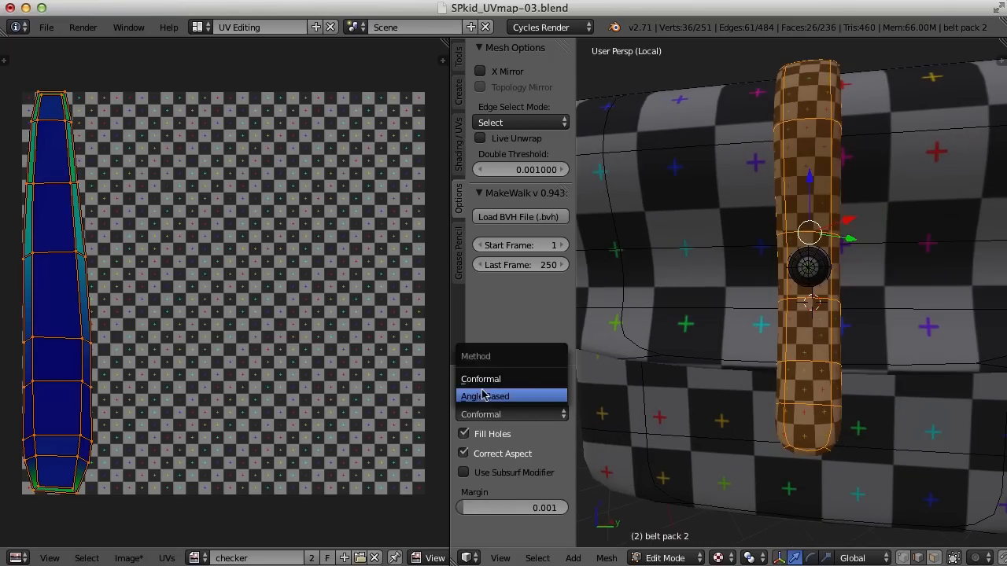
left_click(486, 399)
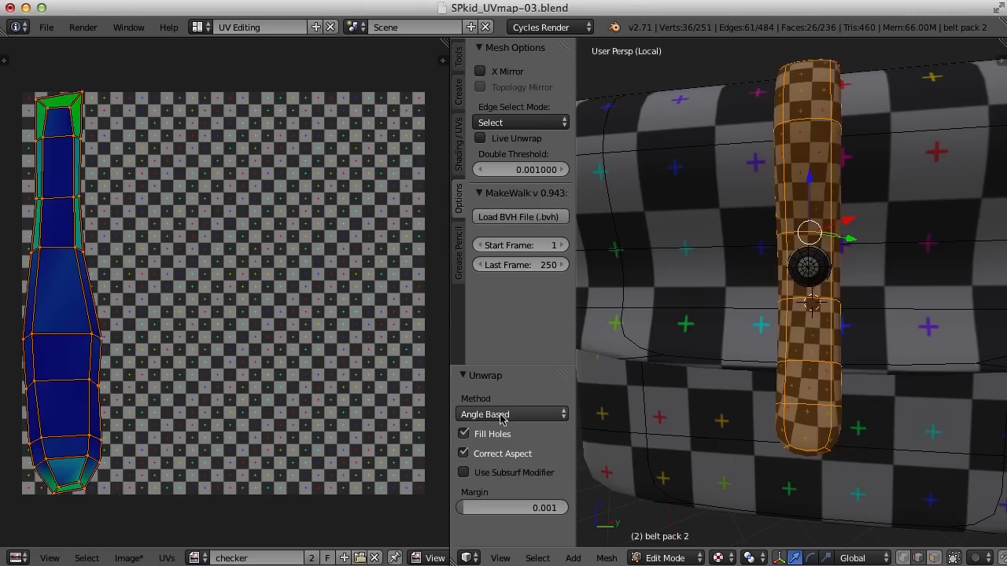
left_click(502, 417)
left_click(504, 380)
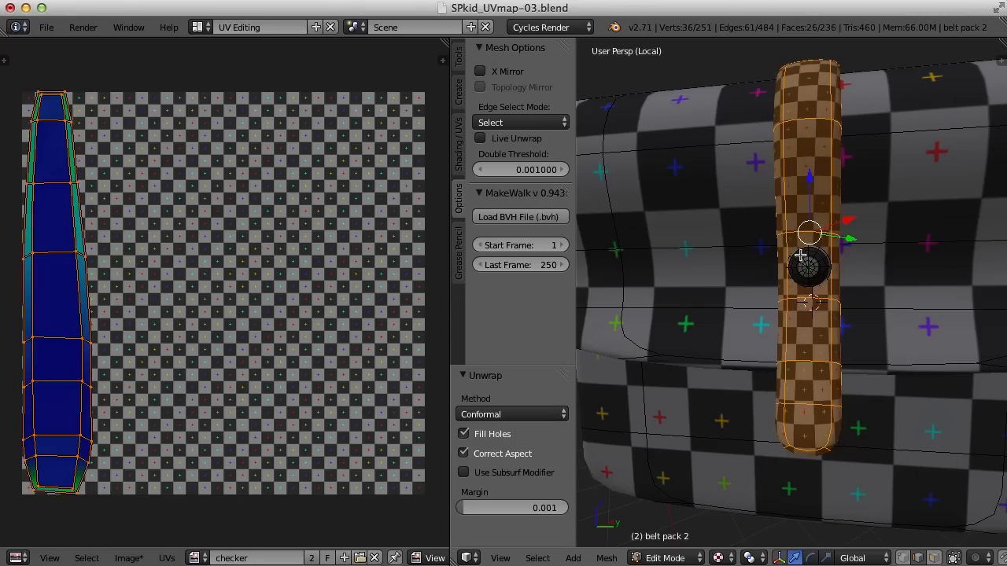
Select only the round button on the strap and unwrap it.
key("a")
key("l")
mouse_move(865, 319)
middle_mouse_down()
mouse_move(851, 332)
mouse_move(867, 332)
middle_mouse_up()
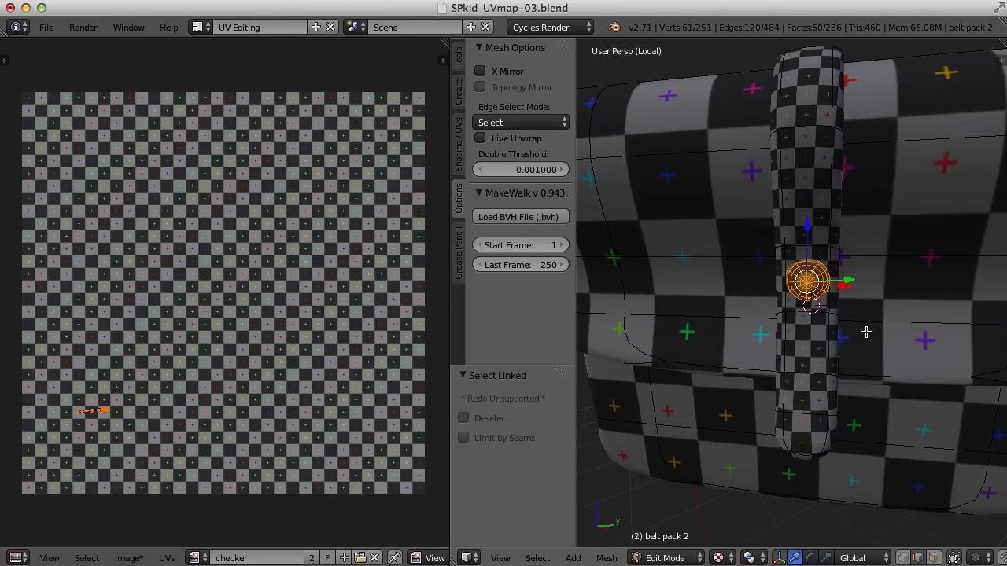
key("u")
left_click(799, 333)
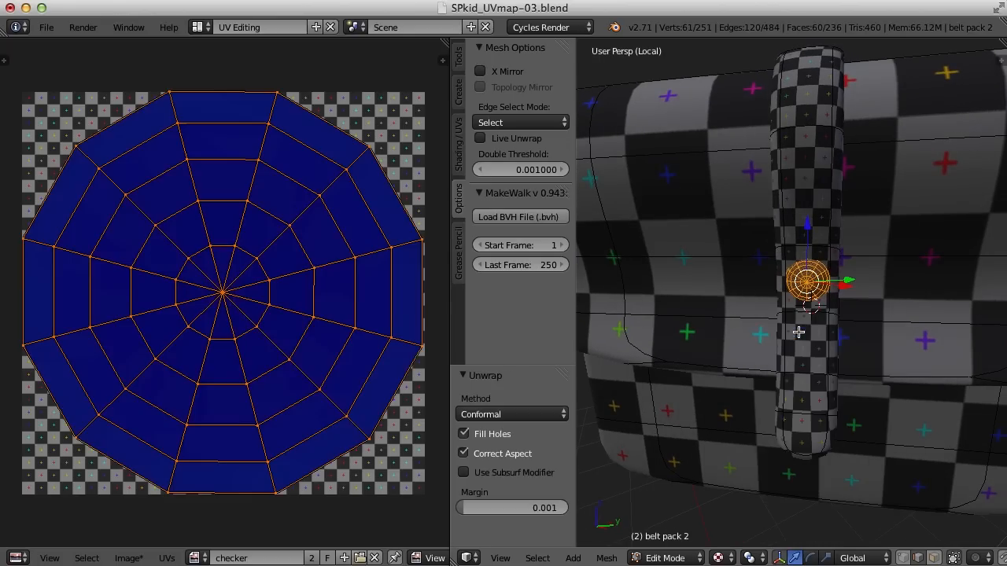
Select all of belt pack 2's geometry and UVs, average the islands' scale, and pack the islands.
scroll(845, 360, "down", 5)
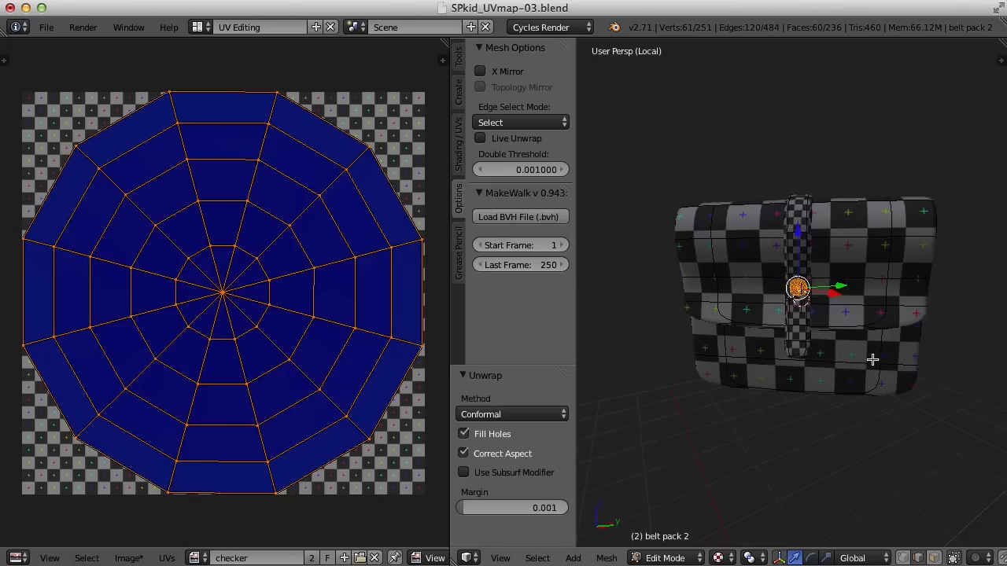
middle_click_drag(871, 355, 850, 364)
key("a")
key("a")
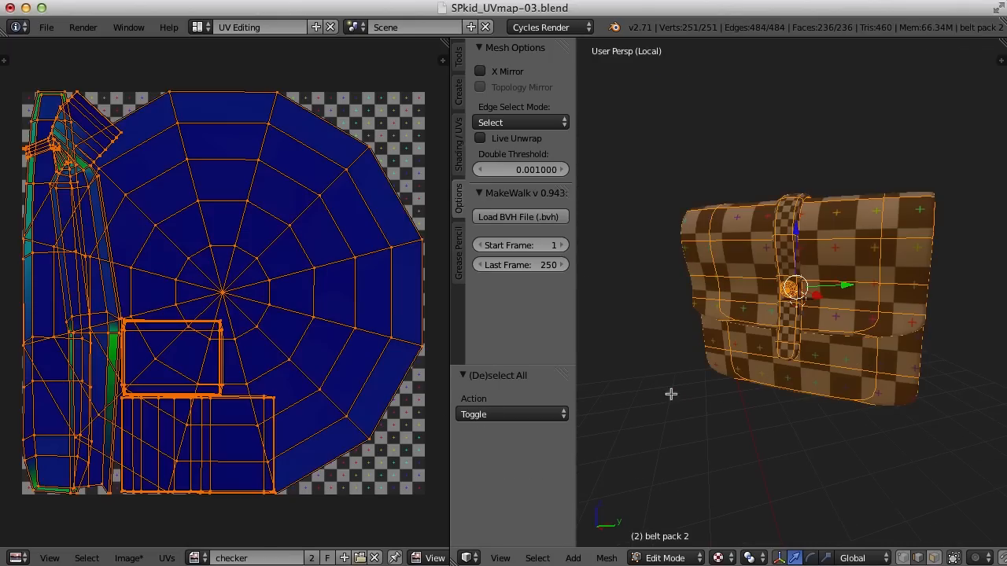
scroll(253, 378, "down", 2)
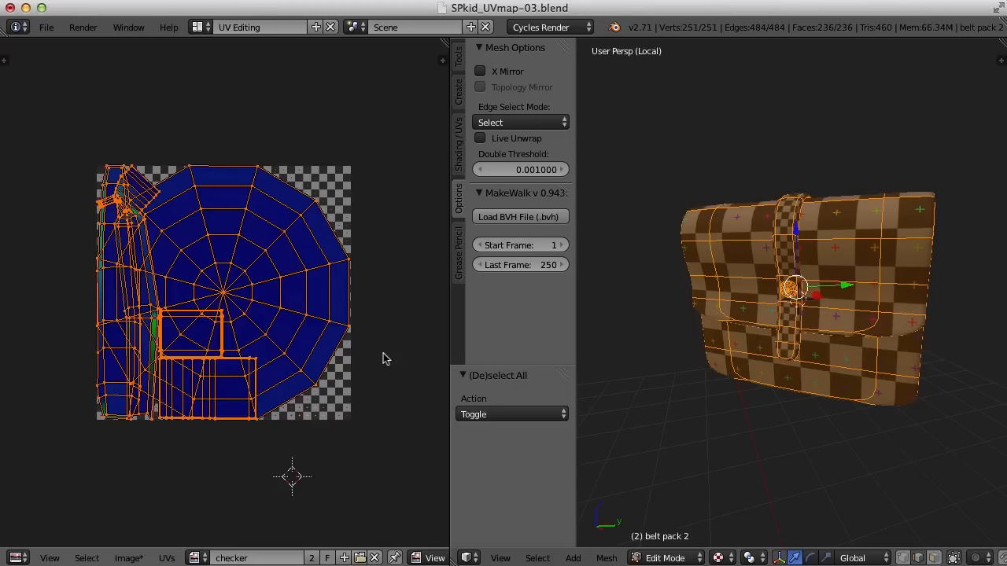
key("a")
key("a")
key("ctrl+a")
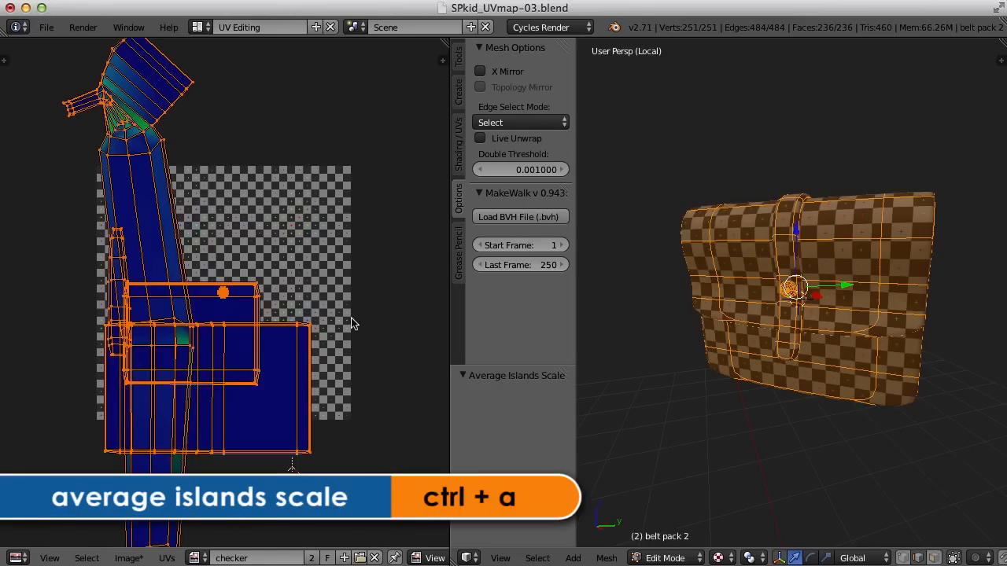
key("ctrl+p")
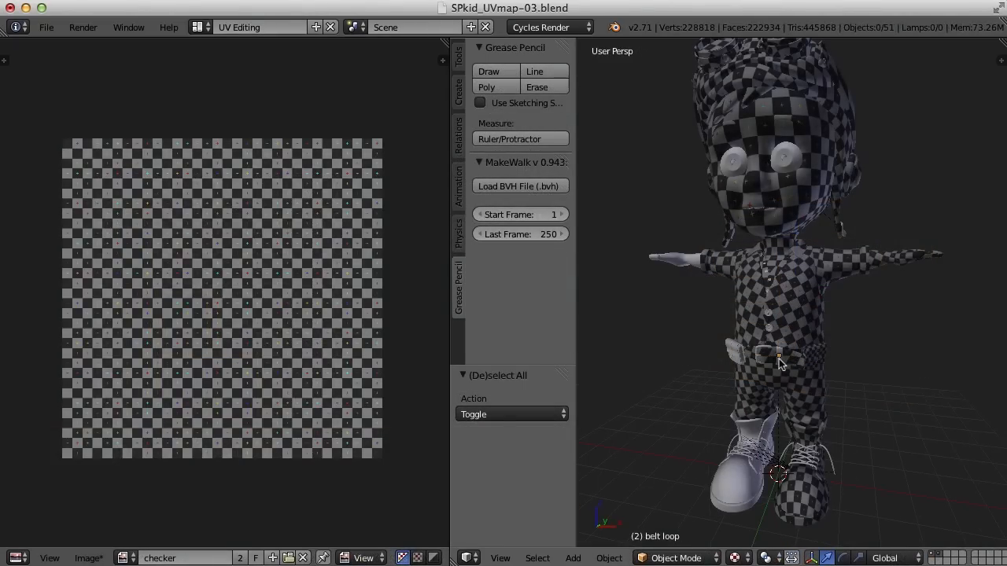
Select the belt loop on the character, isolate it in local view, and enter Edit Mode.
right_click(779, 359)
key("KP_Decimal")
middle_click_drag(830, 374, 769, 379)
key("KP_Divide")
key("Tab")
Mark a seam along the edge loop running across the band at the belt loop's lower end.
right_click(773, 383, "alt")
middle_click_drag(881, 386, 809, 315)
key("ctrl+e")
left_click(755, 317)
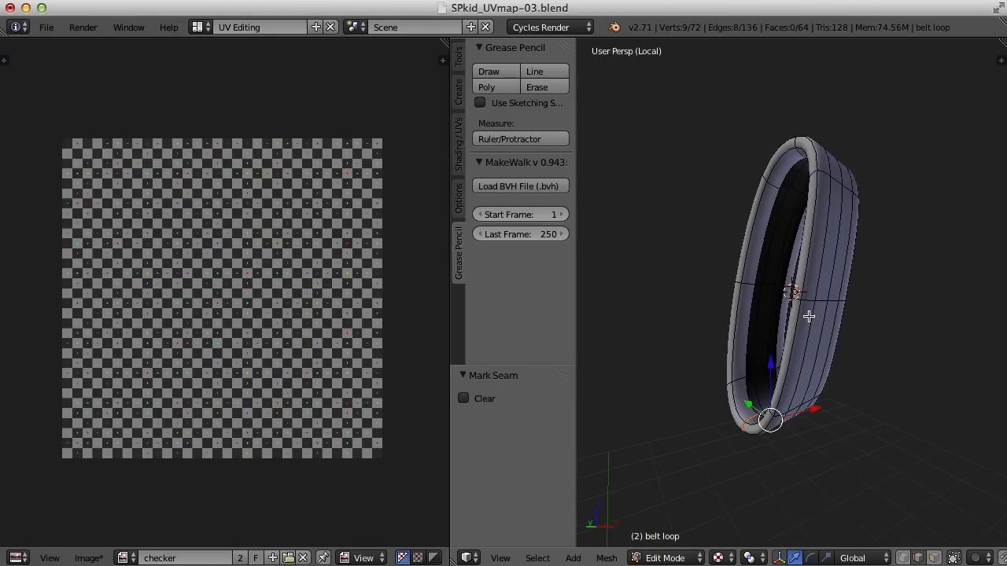
Select the entire belt loop mesh and unwrap it.
key("a")
key("a")
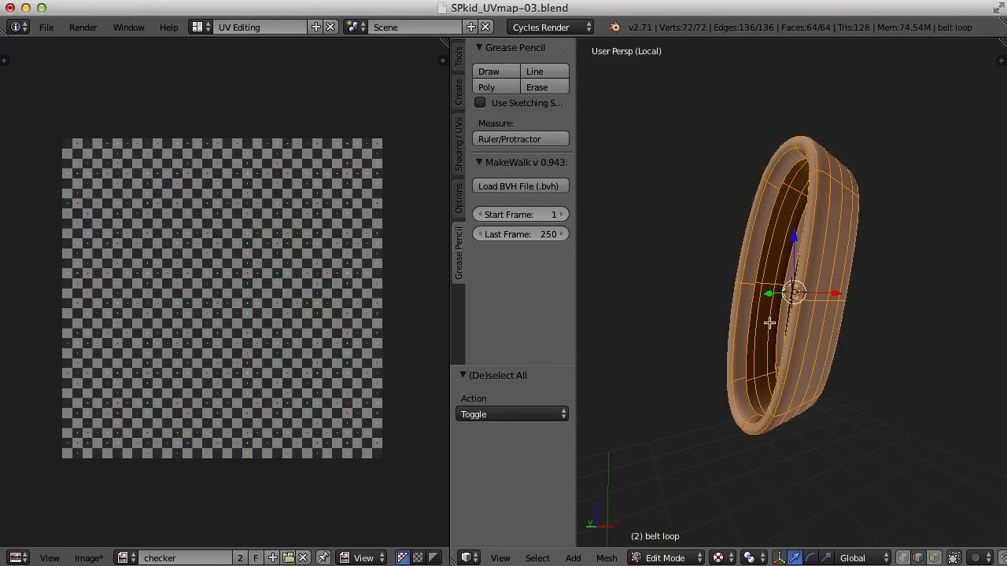
key("u")
left_click(720, 324)
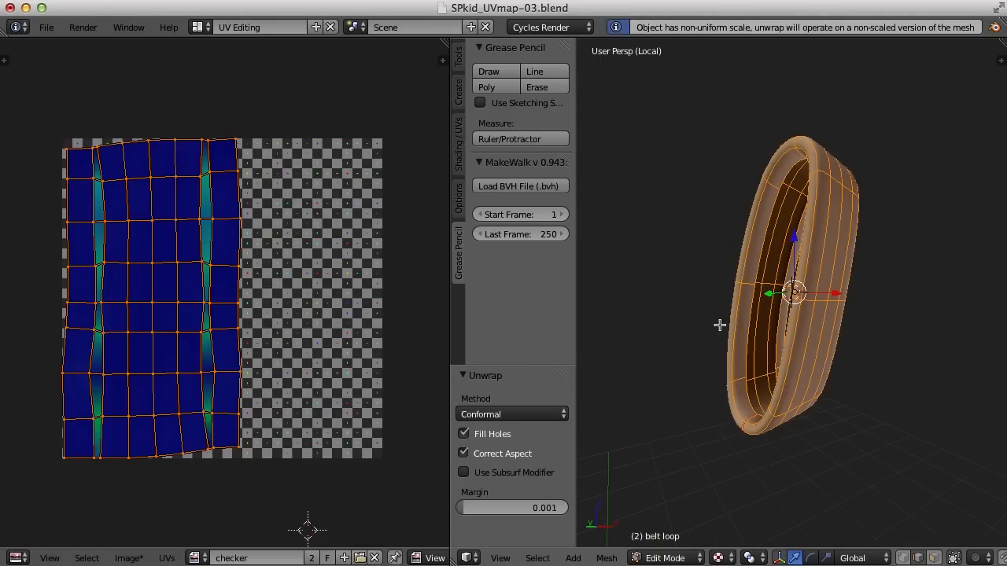
mouse_move(791, 367)
middle_mouse_down()
mouse_move(798, 360)
mouse_move(785, 364)
middle_mouse_up()
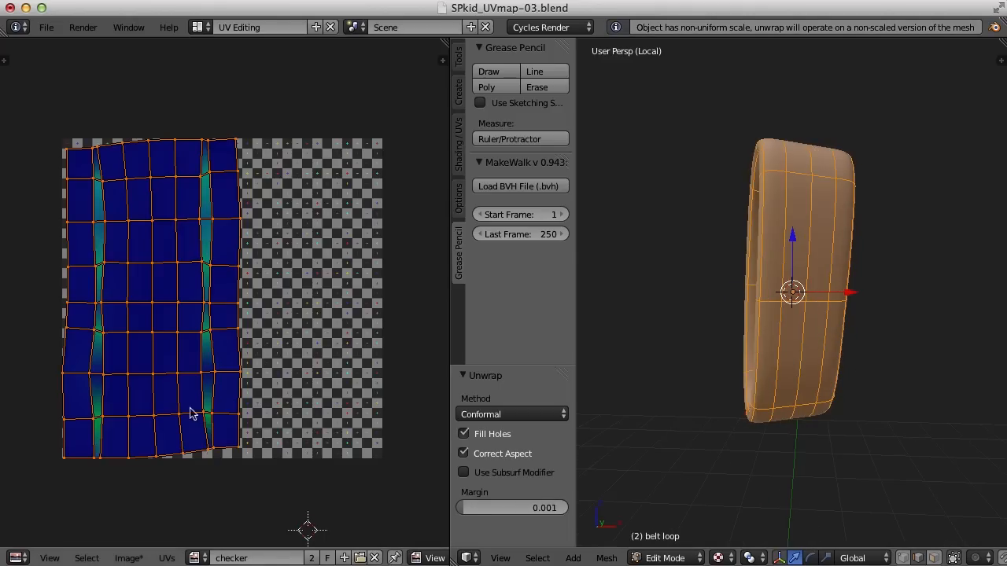
Split the UV/Image Editor horizontally and change the upper area to the Node Editor.
left_click(16, 558)
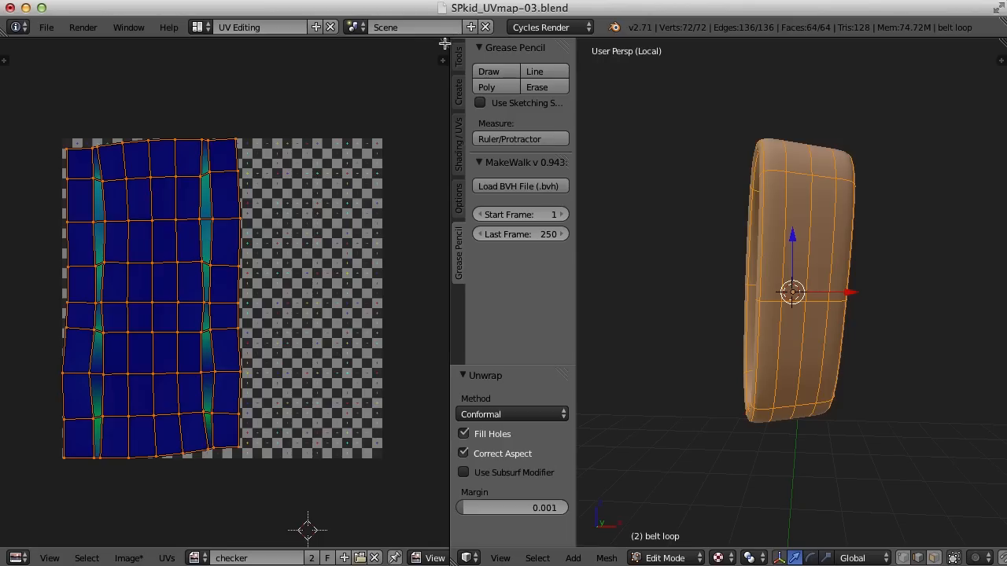
left_click_drag(445, 41, 418, 268)
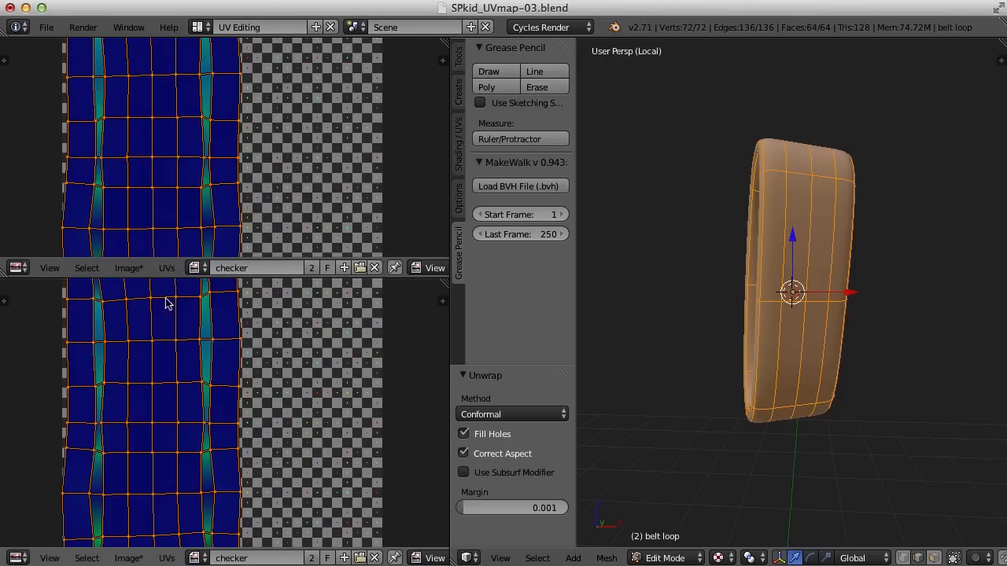
left_click(17, 269)
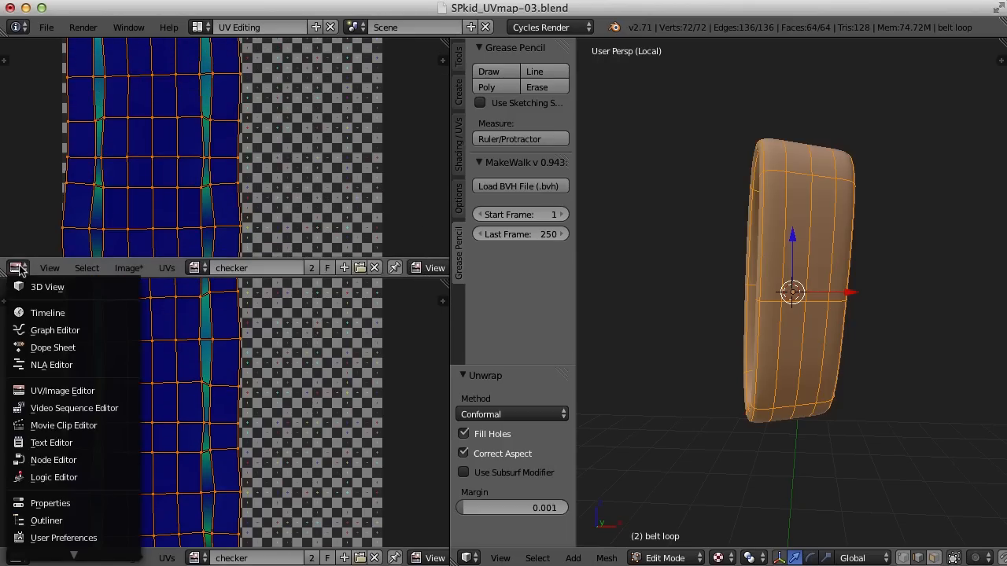
left_click(41, 459)
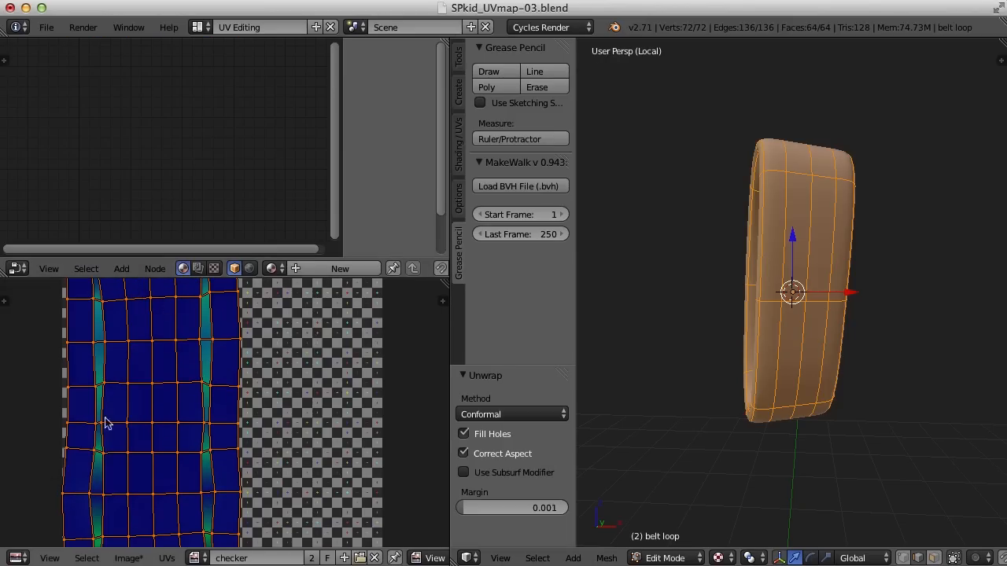
Assign the existing checker material to the belt loop and frame its nodes.
left_click(271, 268)
left_click(287, 292)
key("Home")
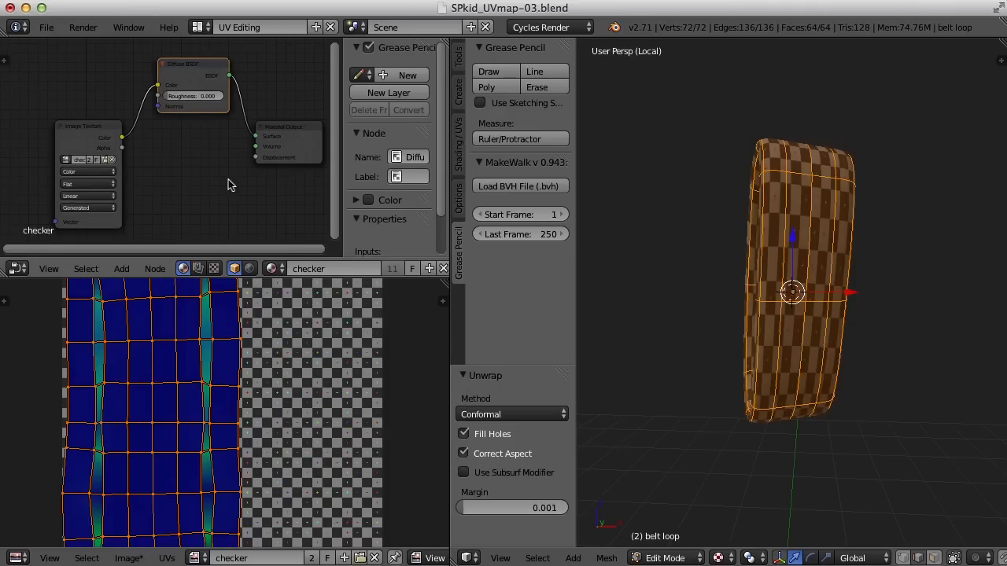
Hide the Node Editor's properties, shrink that editor to enlarge the UV area, and fit the nodes in view.
key("n")
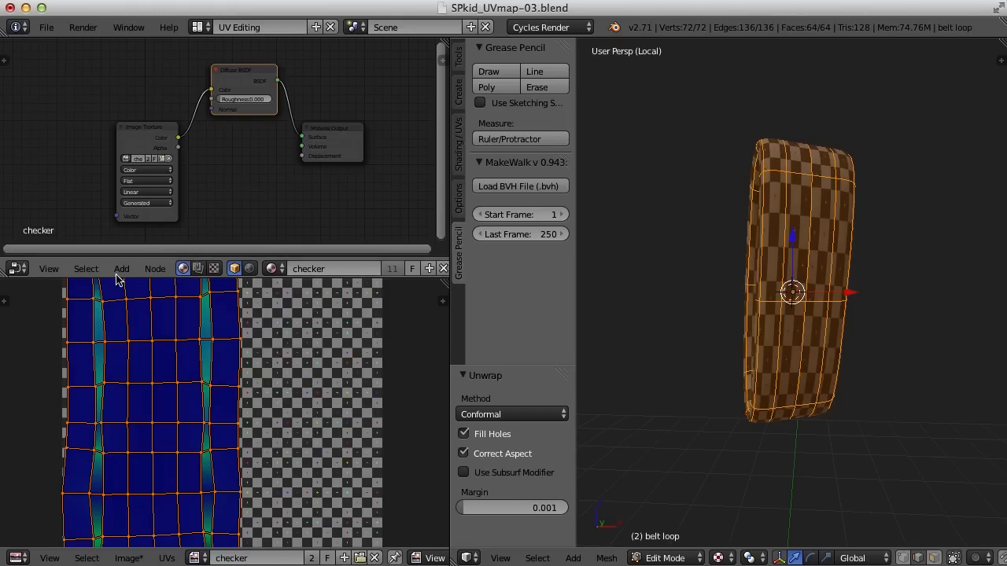
left_click_drag(118, 277, 144, 191)
key("Home")
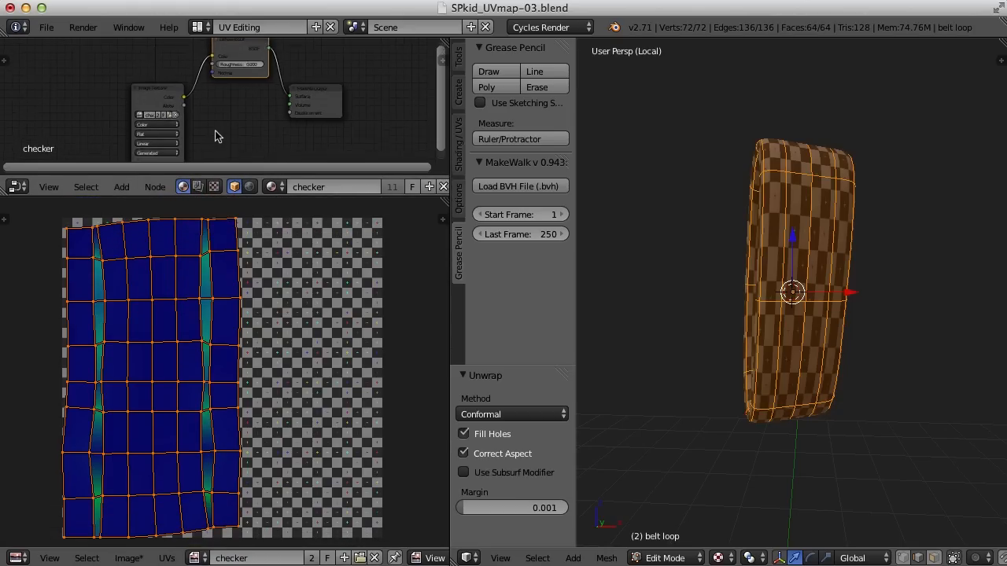
middle_click_drag(868, 333, 854, 338)
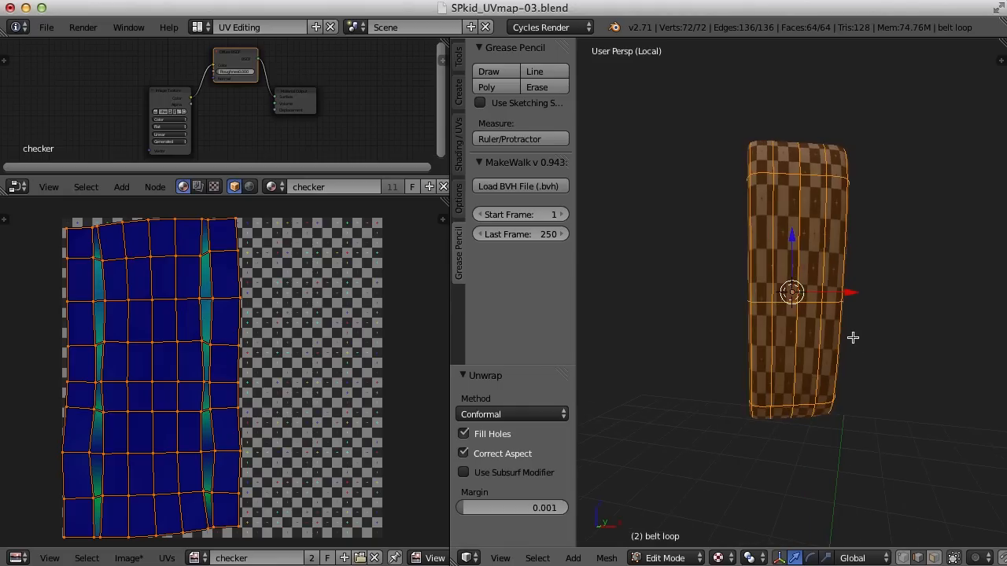
Scale the belt loop's UVs to 0.33 along X, check the checker pattern on the model, and return to Object Mode.
scroll(246, 381, "down", 2)
middle_click_drag(912, 370, 853, 391)
key("s")
key("x")
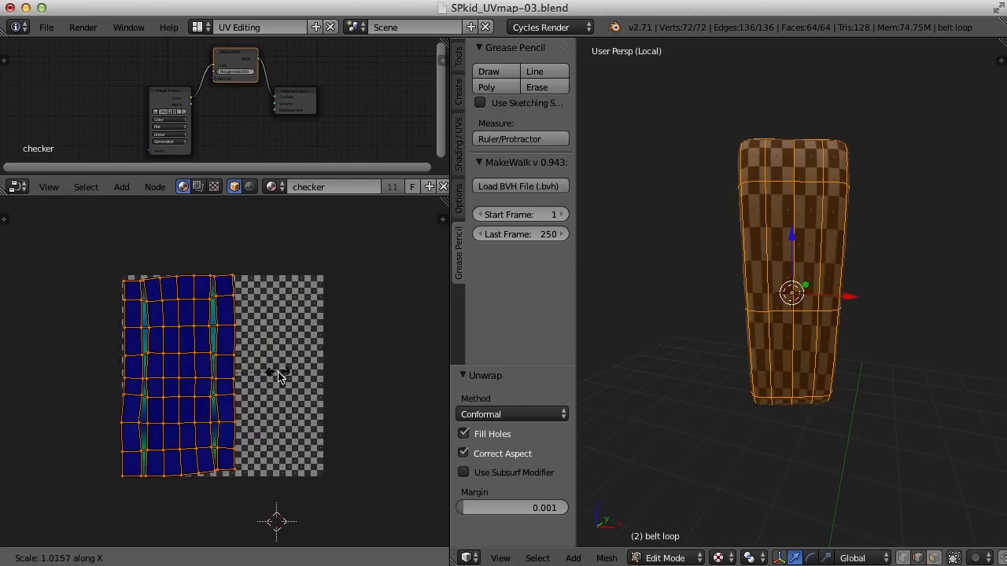
left_click(202, 377)
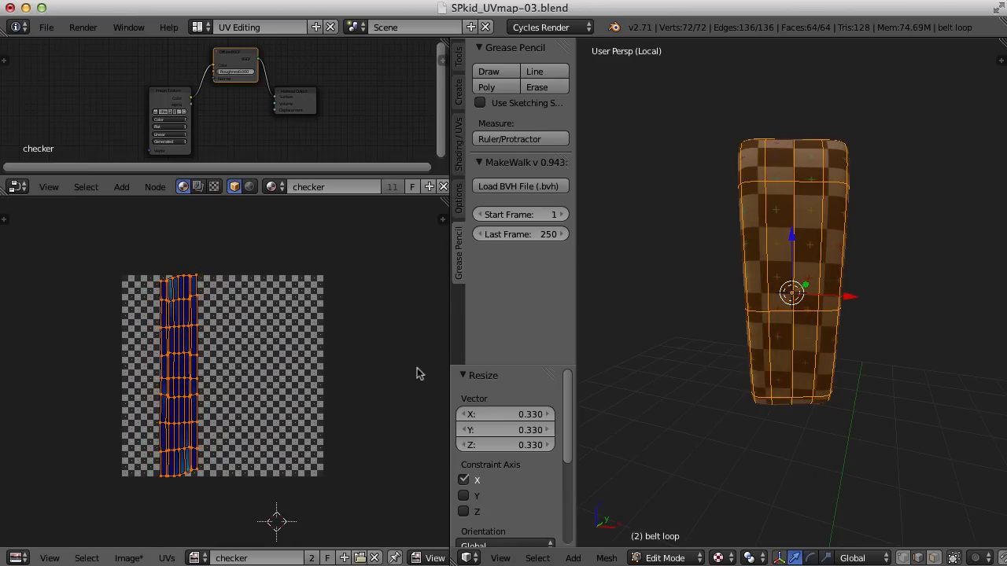
middle_click_drag(709, 335, 795, 343)
key("a")
middle_click_drag(859, 340, 766, 344)
key("Tab")
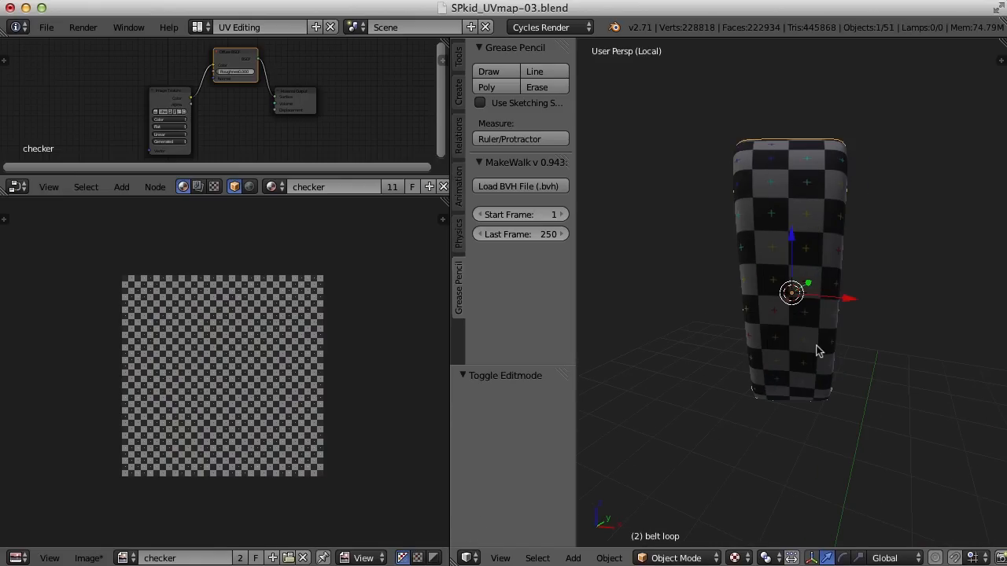
Leave the belt loop's local view, isolate the left inner eye and enter Edit Mode facing the back of the sphere.
key("KP_Divide")
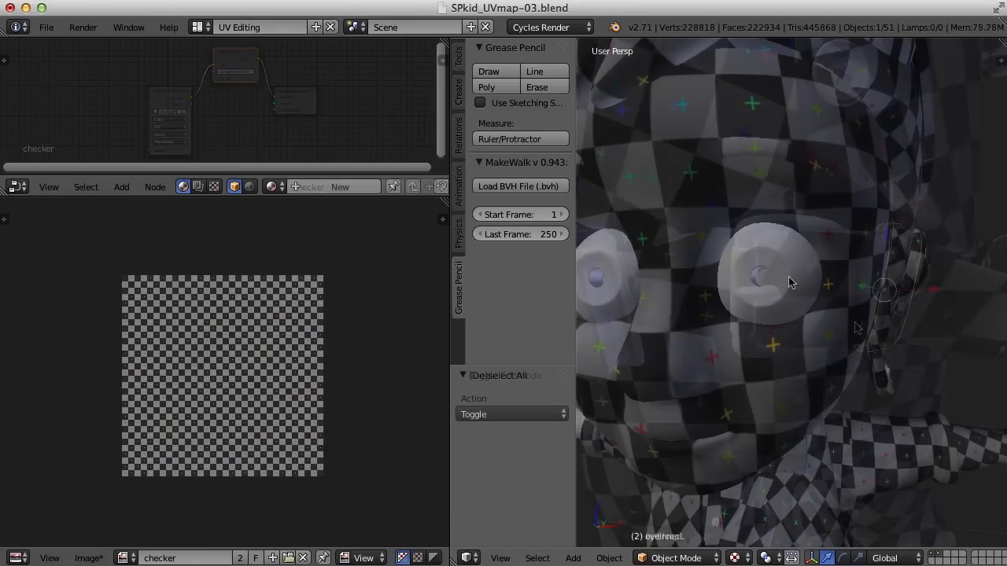
key("KP_Divide")
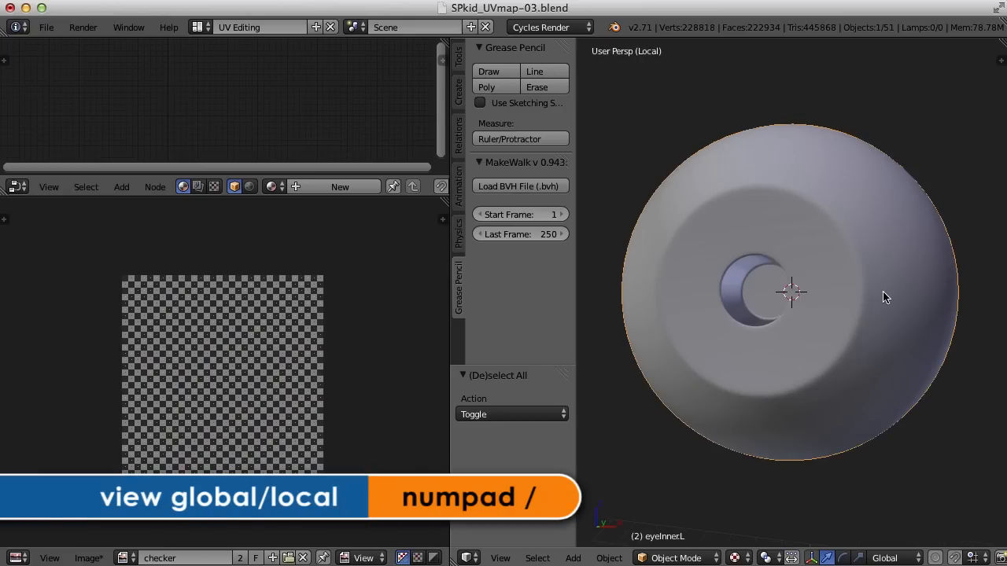
scroll(883, 295, "down", 4)
middle_click_drag(890, 291, 684, 320)
key("Tab")
middle_click_drag(880, 315, 828, 288)
scroll(817, 291, "up", 2)
scroll(827, 288, "up", 2)
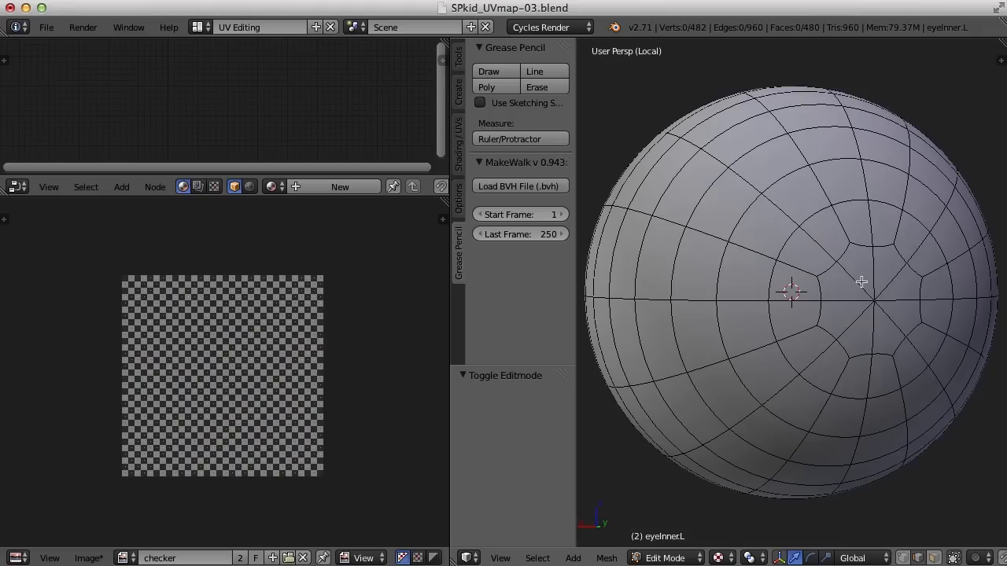
Mark seams on the left inner eye along four radial edge lines running out from the pole at the back.
key("ctrl+Tab")
left_click(849, 279)
right_click(853, 277)
right_click(809, 235, "shift")
right_click(786, 215, "shift")
right_click(756, 186, "shift")
right_click(718, 159, "shift")
middle_click_drag(937, 295, 923, 320)
right_click(653, 196, "shift")
right_click(858, 345, "shift")
right_click(882, 316, "shift")
right_click(925, 276, "shift")
right_click(931, 255, "shift")
right_click(945, 228, "shift")
middle_click_drag(861, 378, 875, 333)
right_click(857, 229, "shift")
right_click(819, 269, "shift")
right_click(777, 305, "shift")
right_click(749, 333, "shift")
right_click(716, 367, "shift")
middle_click_drag(803, 326, 850, 348)
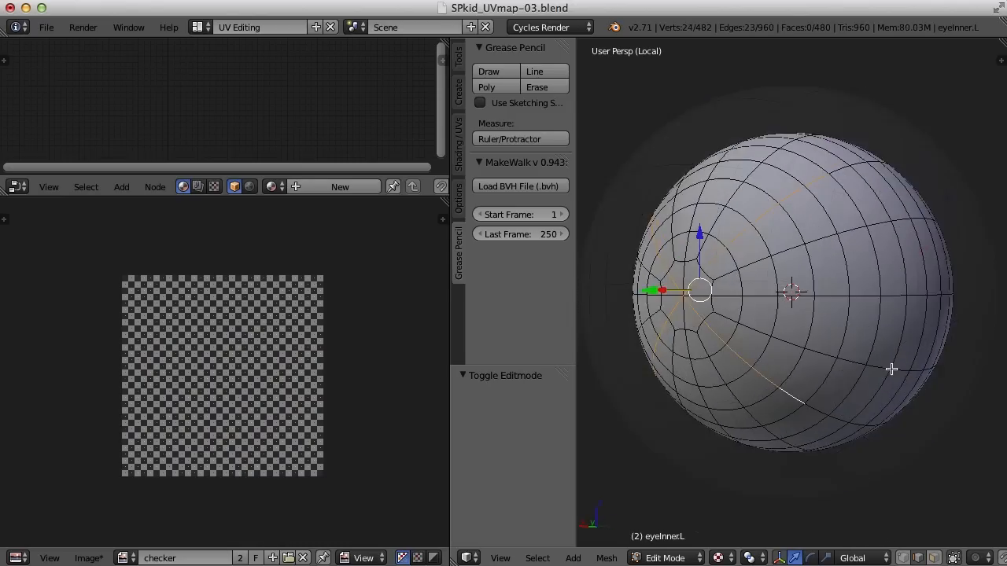
middle_click_drag(892, 369, 881, 377)
middle_click_drag(787, 351, 886, 357)
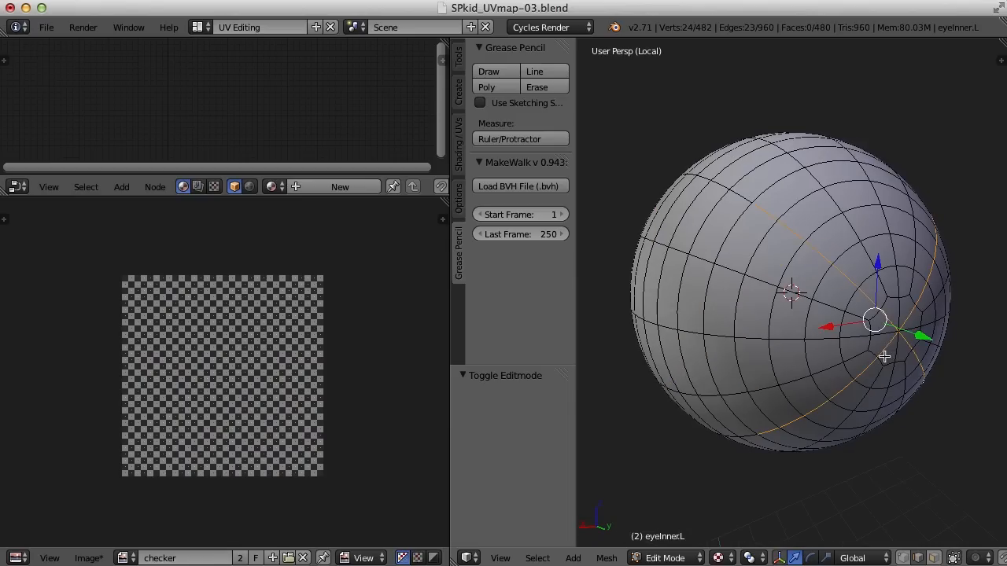
key("ctrl+e")
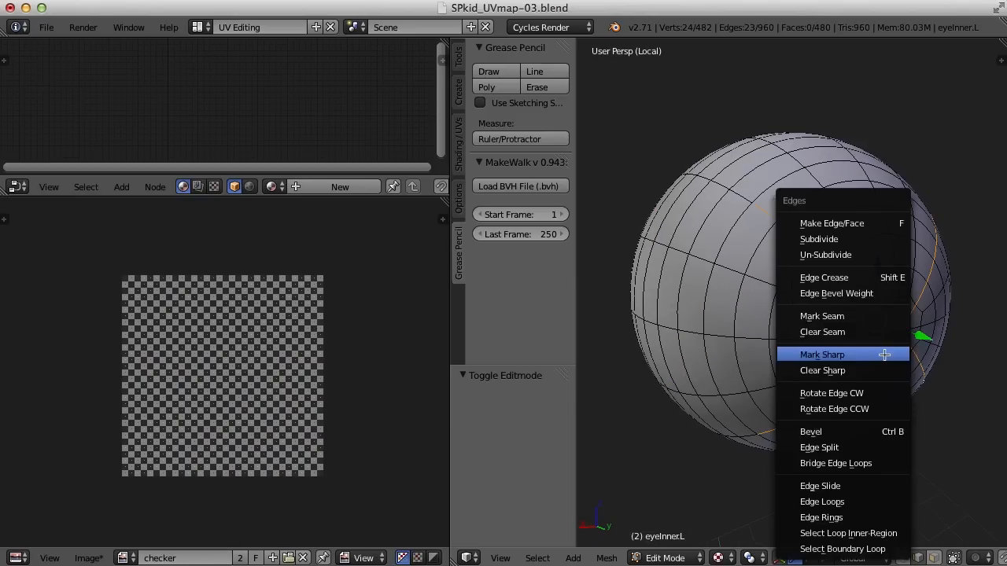
left_click(825, 317)
Select the entire left inner eye mesh and unwrap it.
scroll(757, 331, "down", 2)
middle_click_drag(756, 329, 637, 336)
key("a")
key("a")
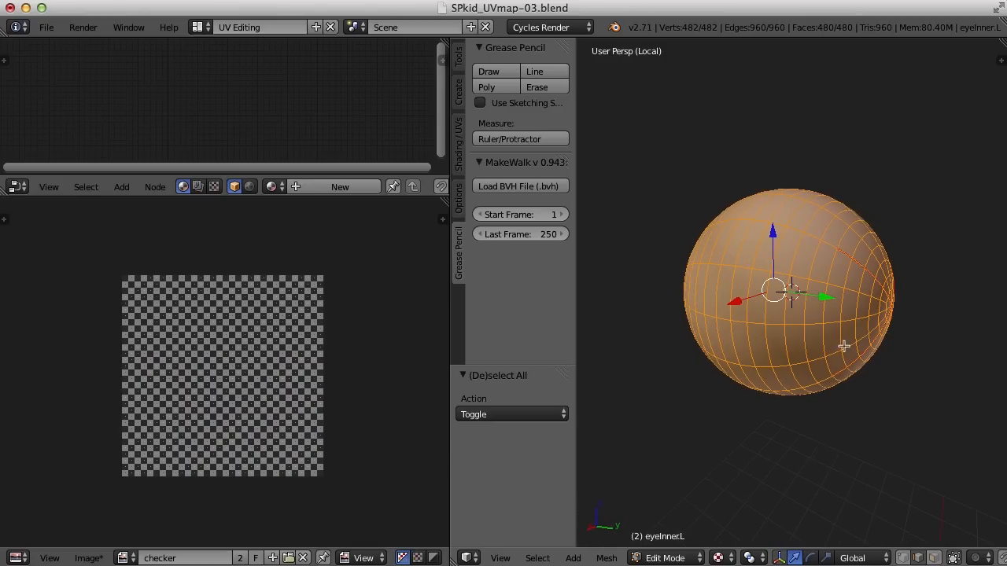
key("u")
left_click(804, 346)
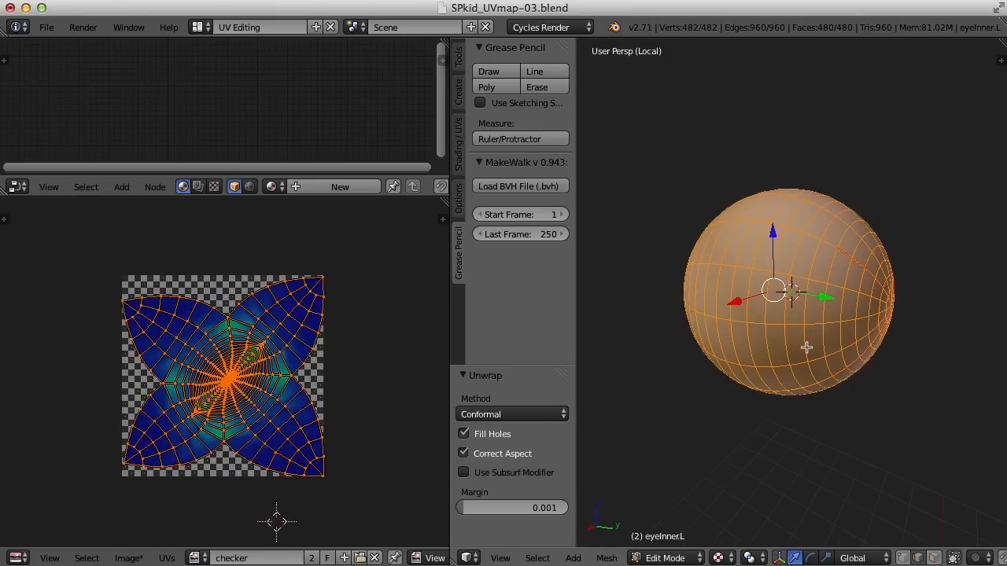
Change the inner eye's unwrap method to Angle Based.
middle_click_drag(808, 339, 837, 364)
scroll(838, 364, "up", 1)
scroll(344, 398, "up", 3)
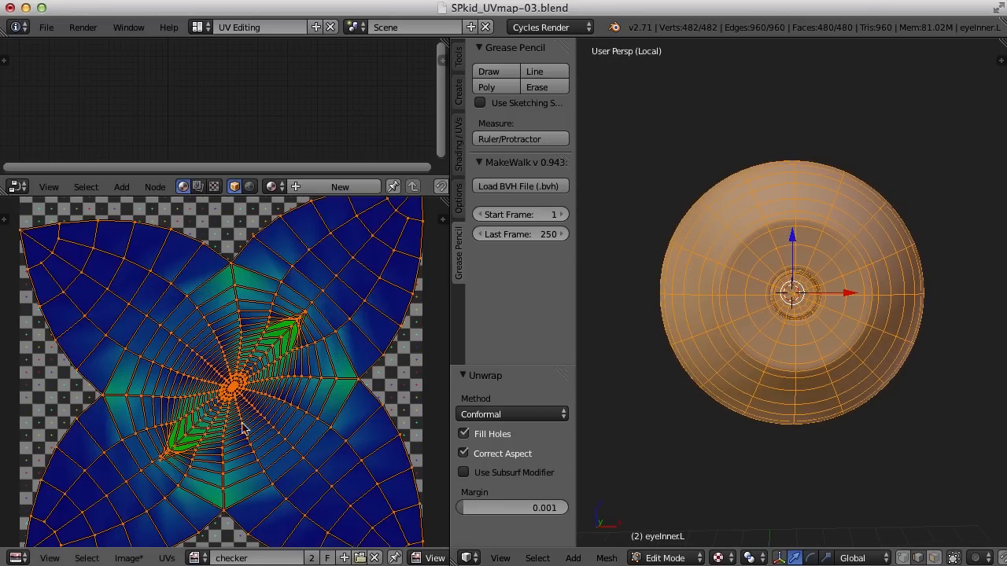
left_click(544, 414)
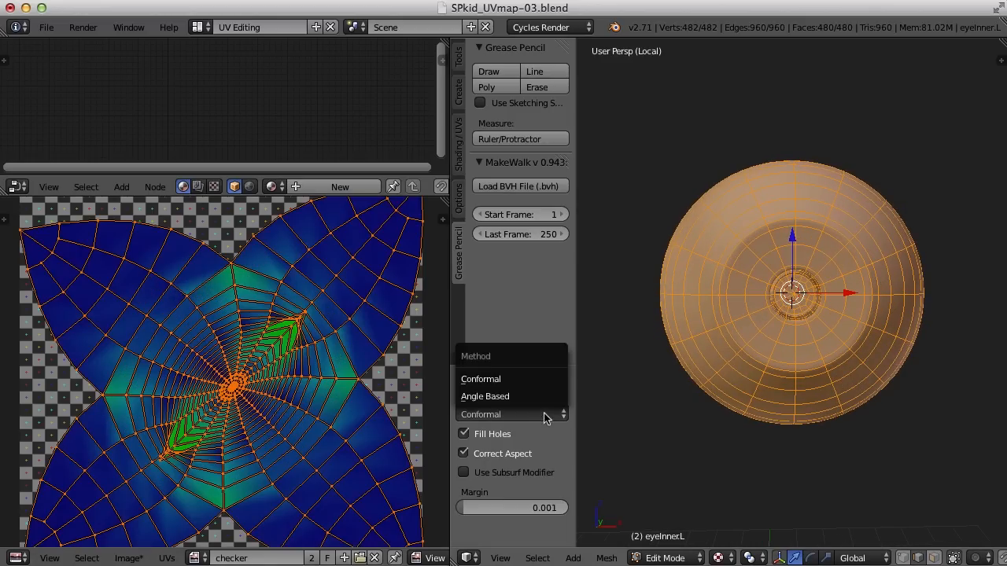
left_click(486, 397)
scroll(768, 446, "down", 1)
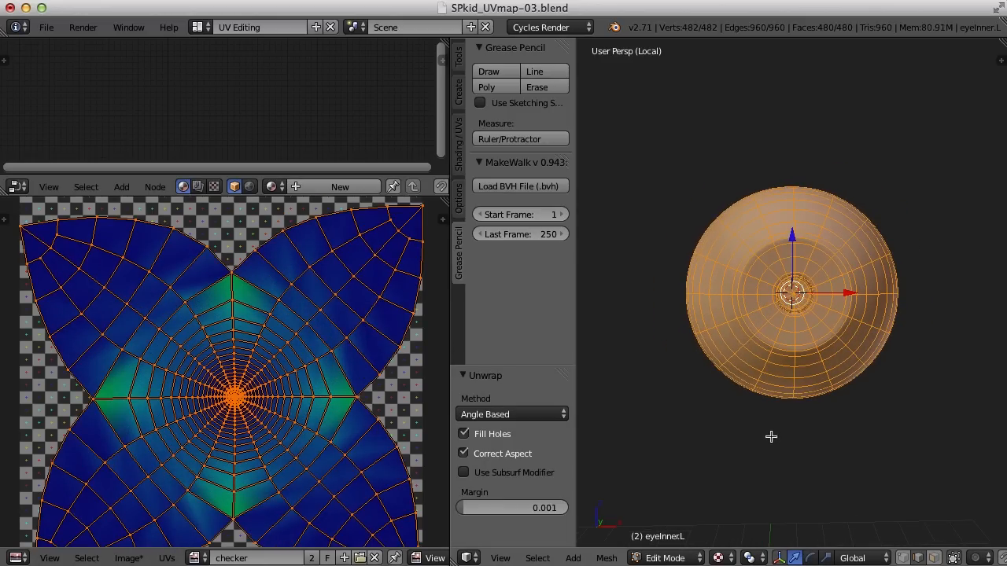
Leave the inner eye's local view and Edit Mode and frame the whole character.
scroll(260, 429, "down", 2)
key("KP_Divide")
key("Tab")
middle_click_drag(923, 294, 839, 331, "shift")
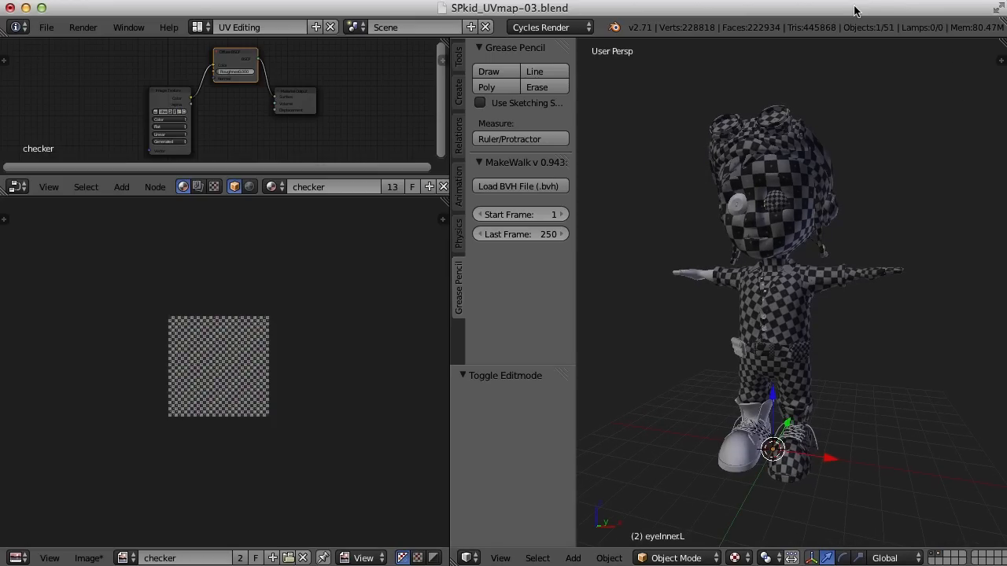
Select the character's left arm and switch the screen layout to Default with the whole character in view.
right_click(877, 277)
scroll(894, 291, "up", 1)
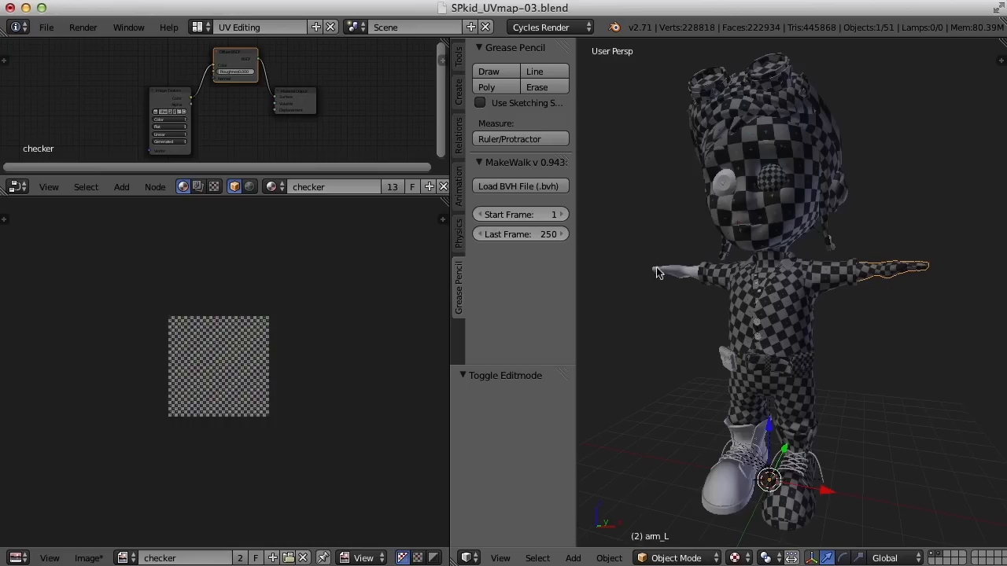
middle_click_drag(911, 353, 815, 474)
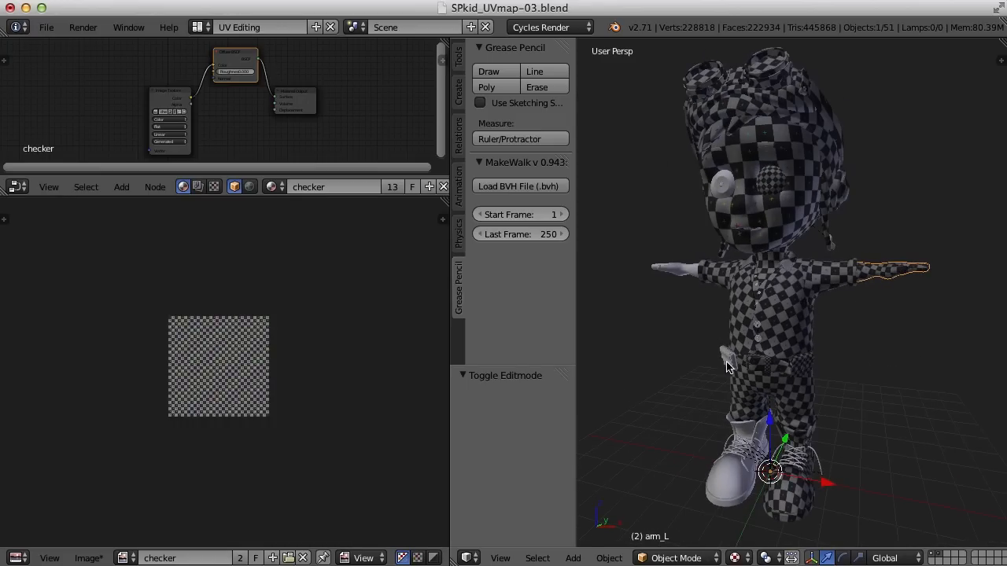
mouse_move(857, 309)
middle_mouse_down()
mouse_move(883, 315)
mouse_move(854, 318)
middle_mouse_up()
left_click(198, 27)
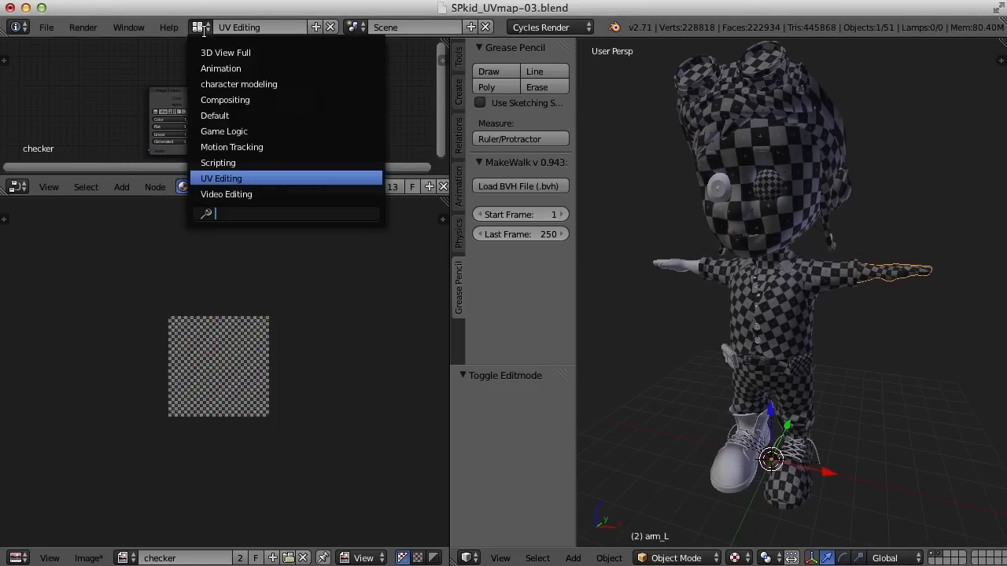
left_click(220, 117)
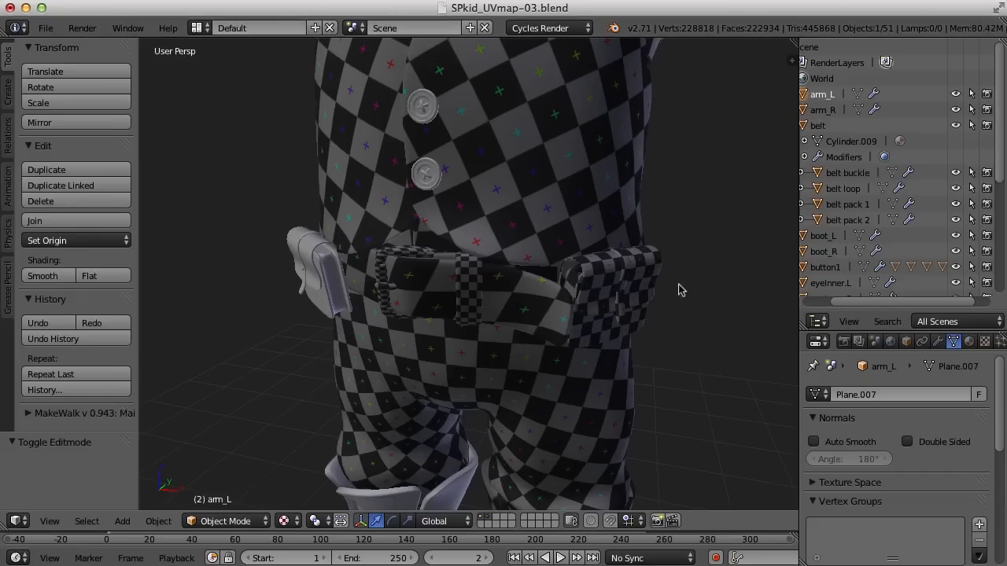
scroll(674, 288, "down", 6)
scroll(603, 335, "down", 4)
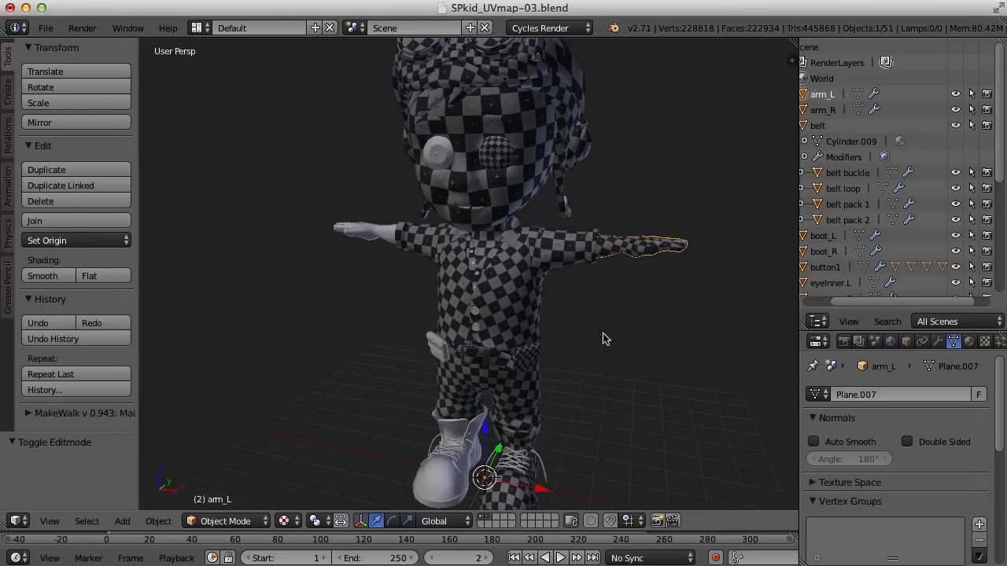
middle_click_drag(625, 329, 581, 319, "shift")
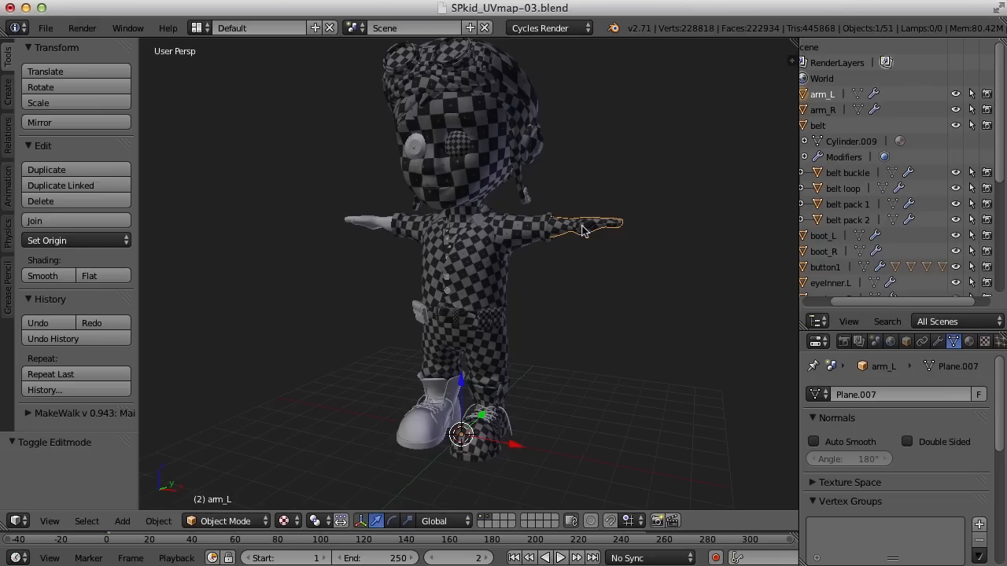
middle_click_drag(519, 379, 548, 378)
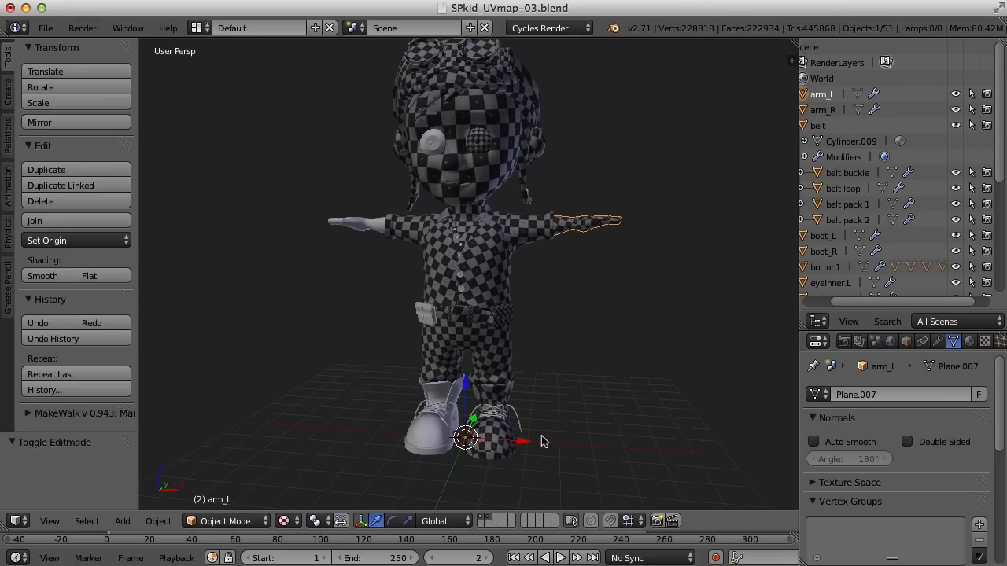
middle_click_drag(622, 417, 584, 421)
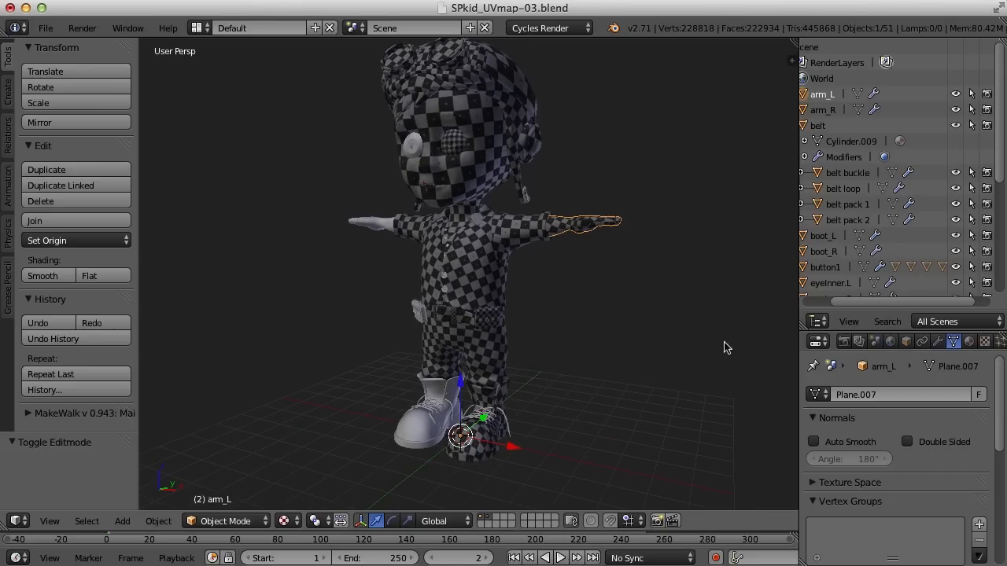
Check the left arm's location, rotation and scale values and look at the available Apply transform options.
left_click_drag(846, 304, 801, 305)
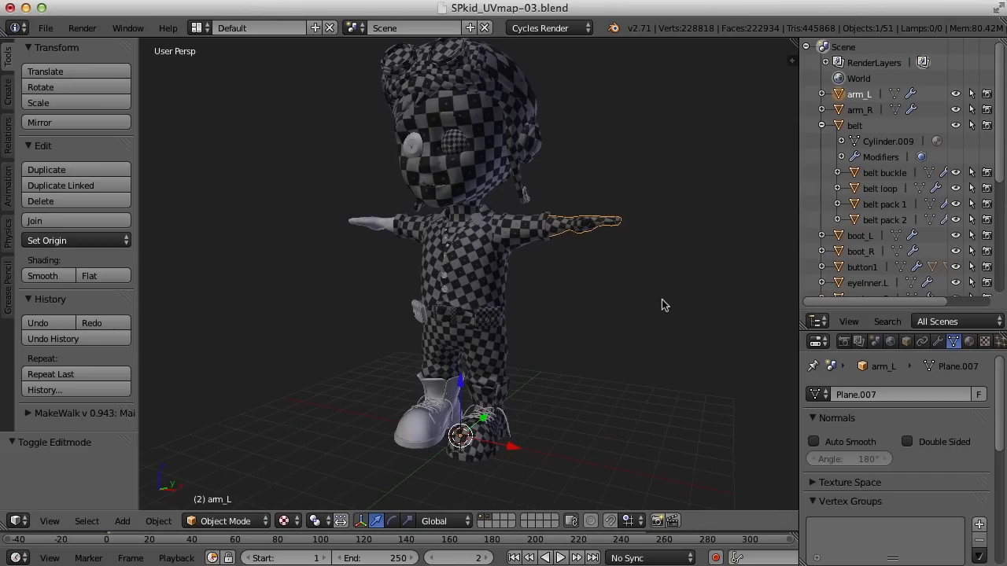
key("n")
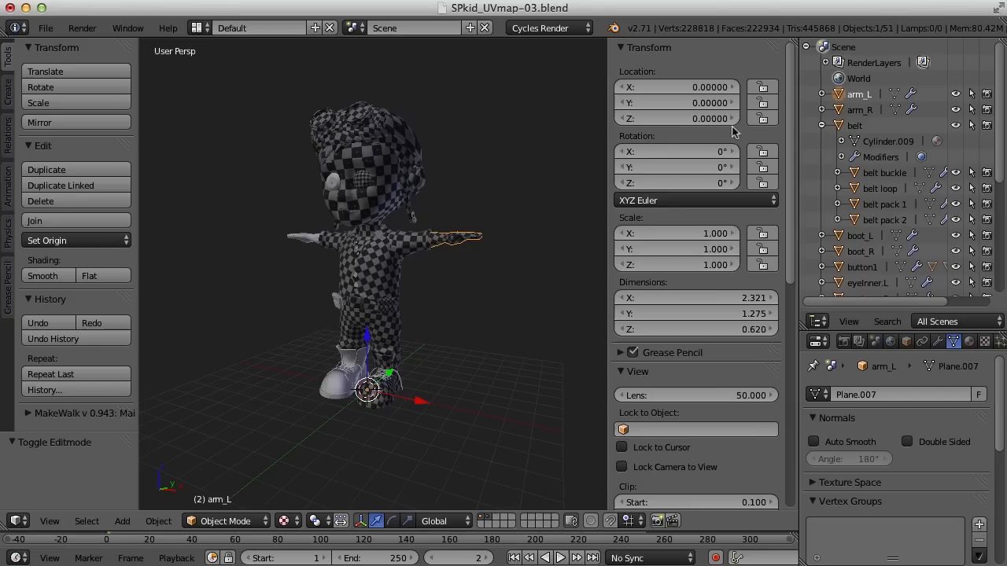
key("ctrl+a")
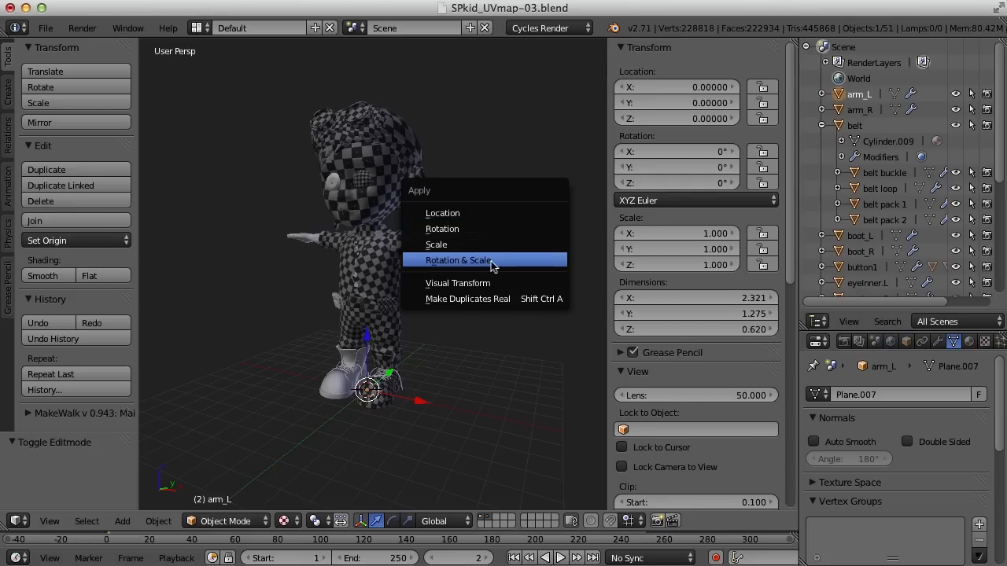
left_click(535, 270)
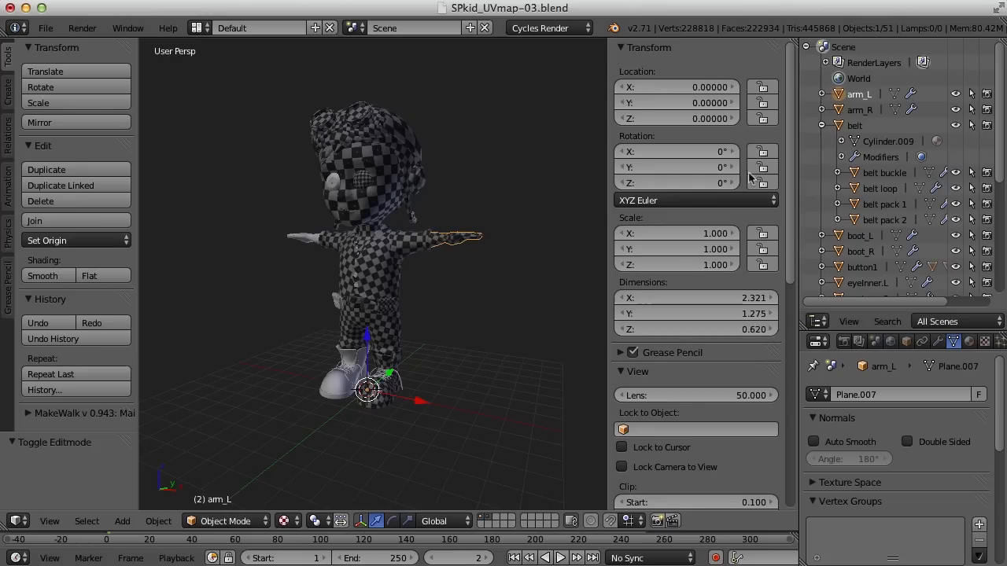
middle_click_drag(454, 326, 476, 320)
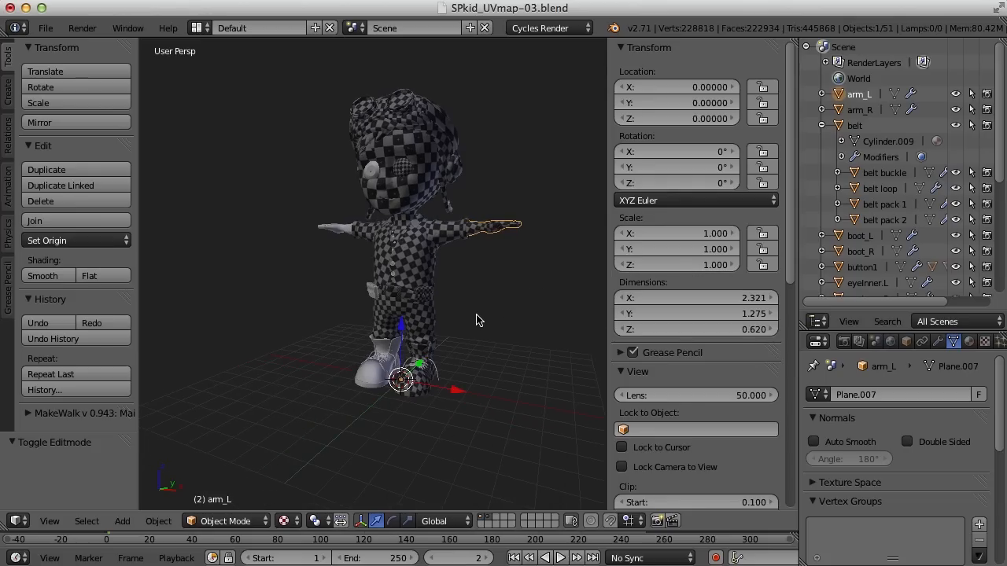
key("n")
Widen the Outliner and Properties editor column and make the Properties editor taller.
scroll(598, 315, "up", 2)
middle_click_drag(558, 339, 599, 307)
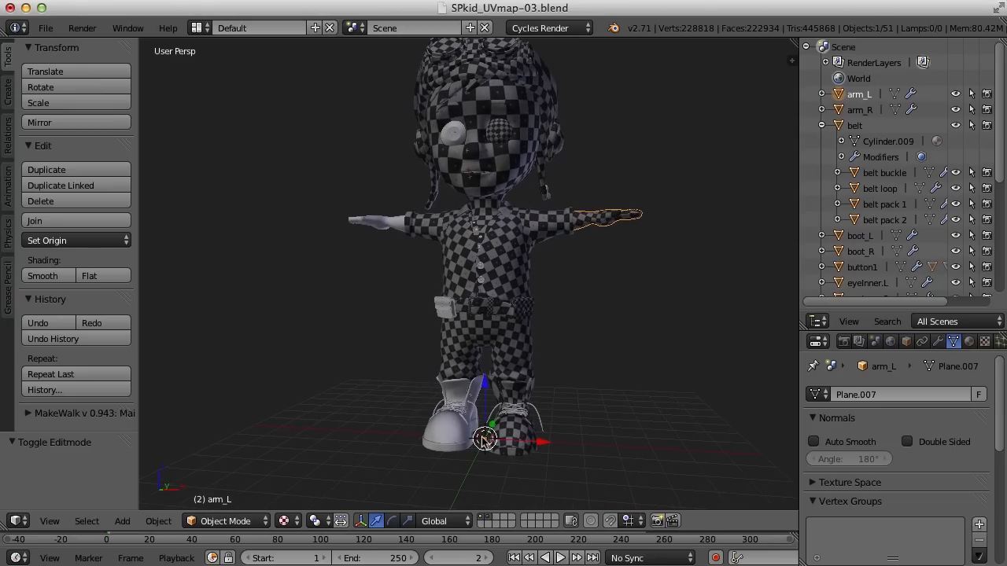
middle_click_drag(684, 375, 656, 394)
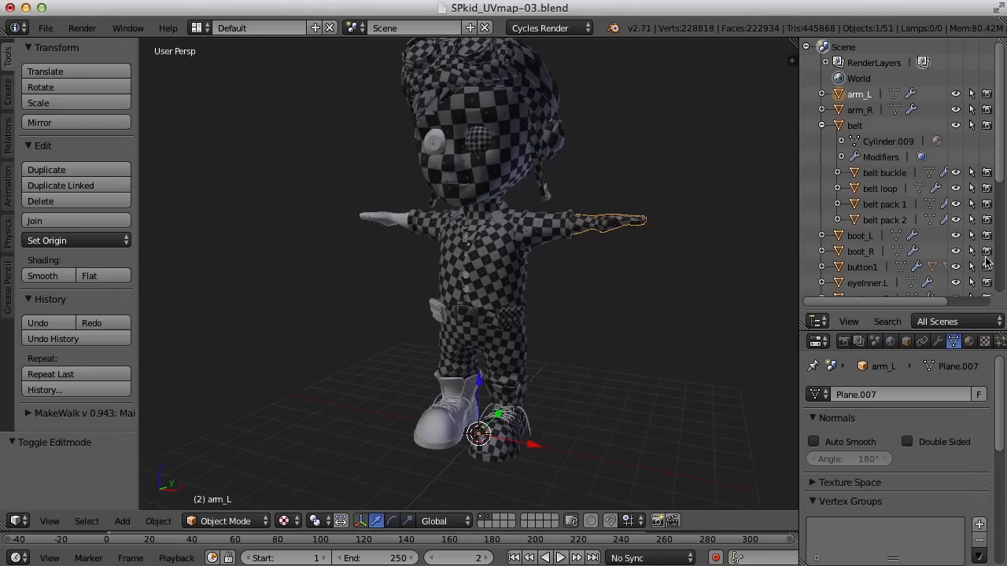
left_click_drag(801, 336, 724, 336)
left_click_drag(837, 331, 829, 245)
Delete the character's untextured right arm.
right_click(344, 227)
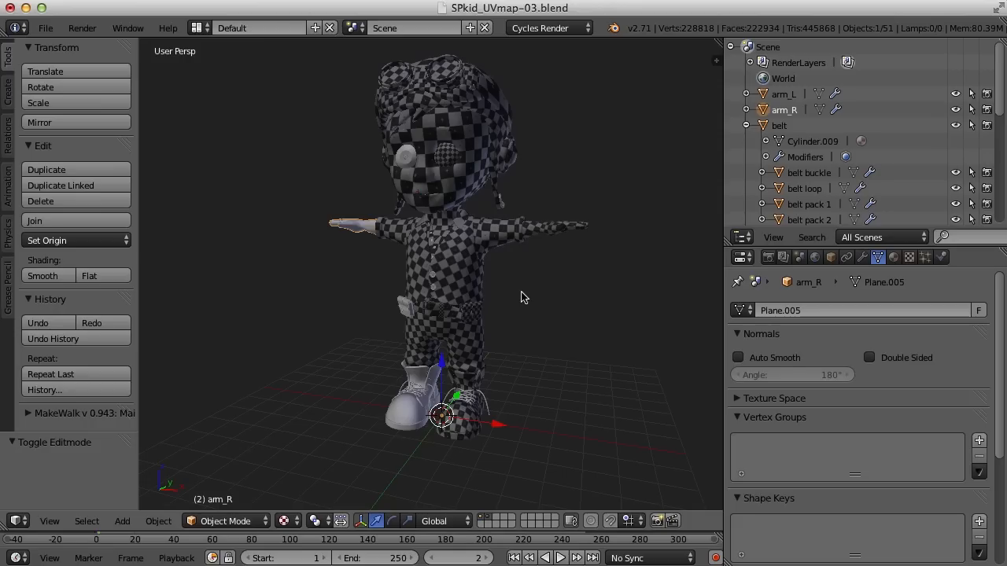
key("x")
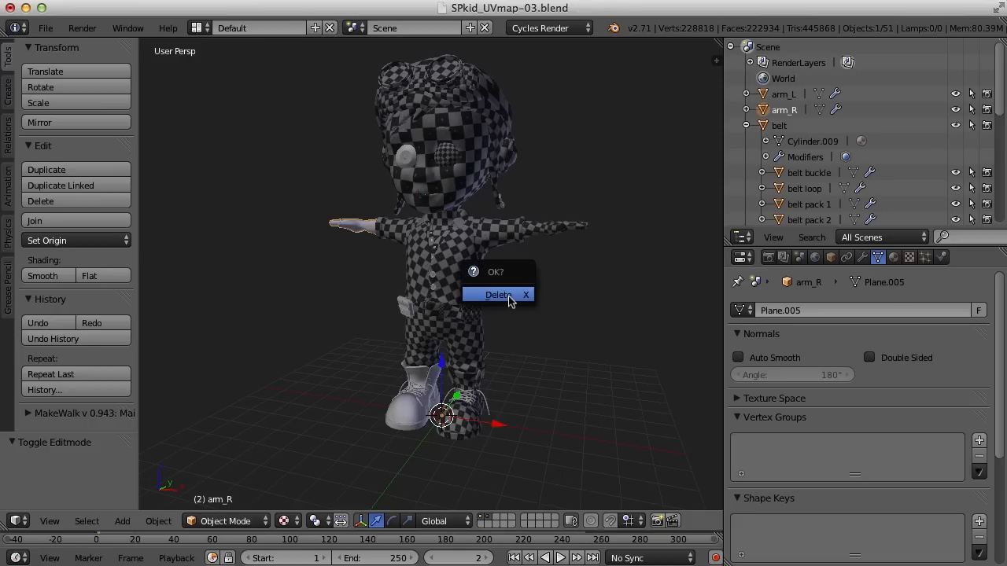
left_click(508, 295)
Add a Mirror modifier to the left arm.
right_click(560, 232)
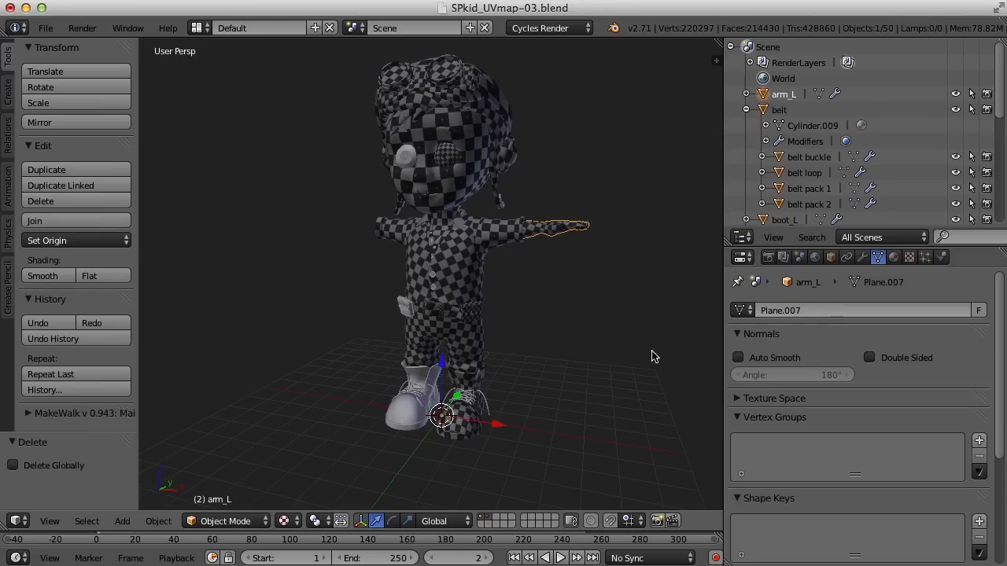
left_click(862, 257)
left_click(820, 312)
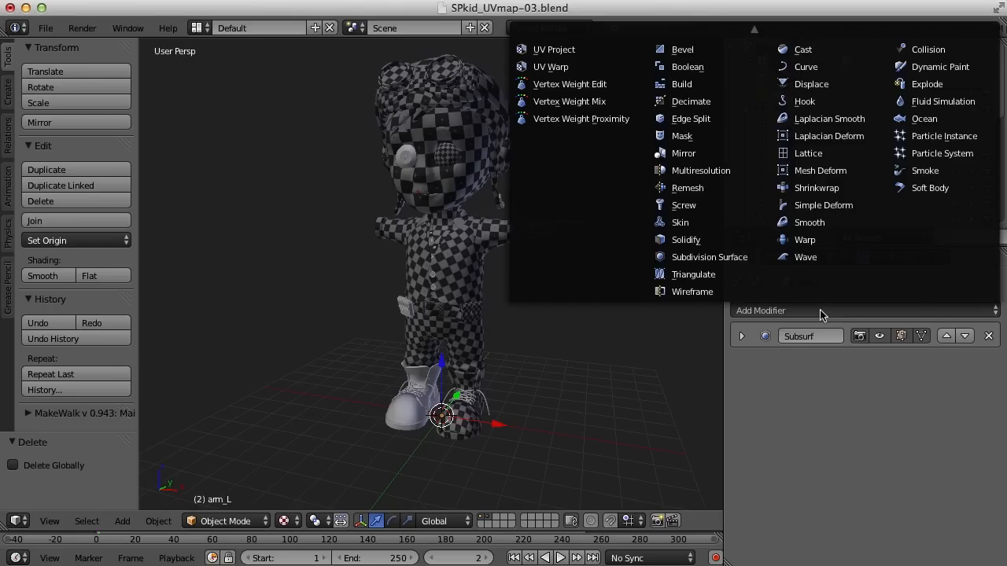
left_click(685, 153)
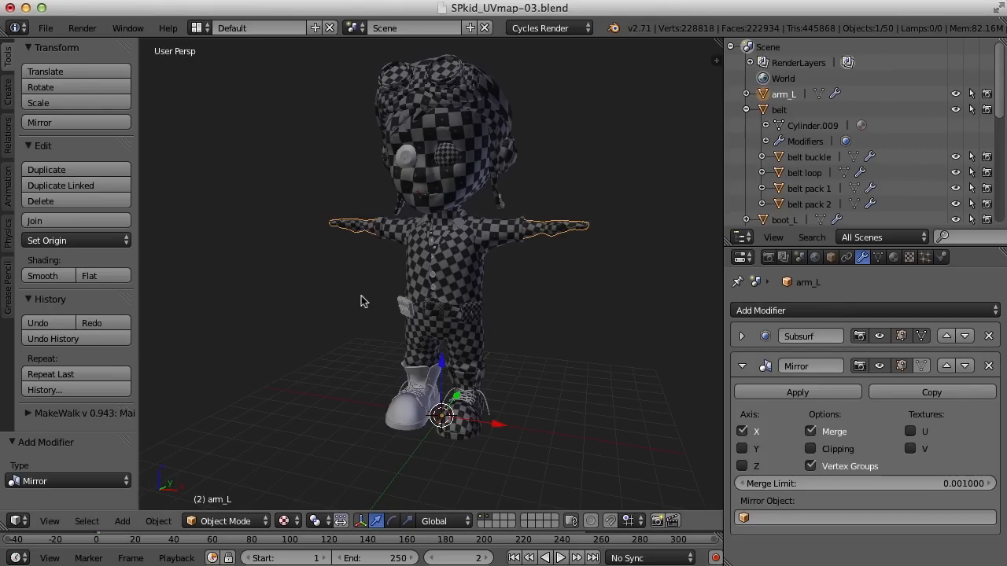
Apply the Mirror modifier on the left arm.
middle_click_drag(334, 303, 385, 338)
left_click(804, 393)
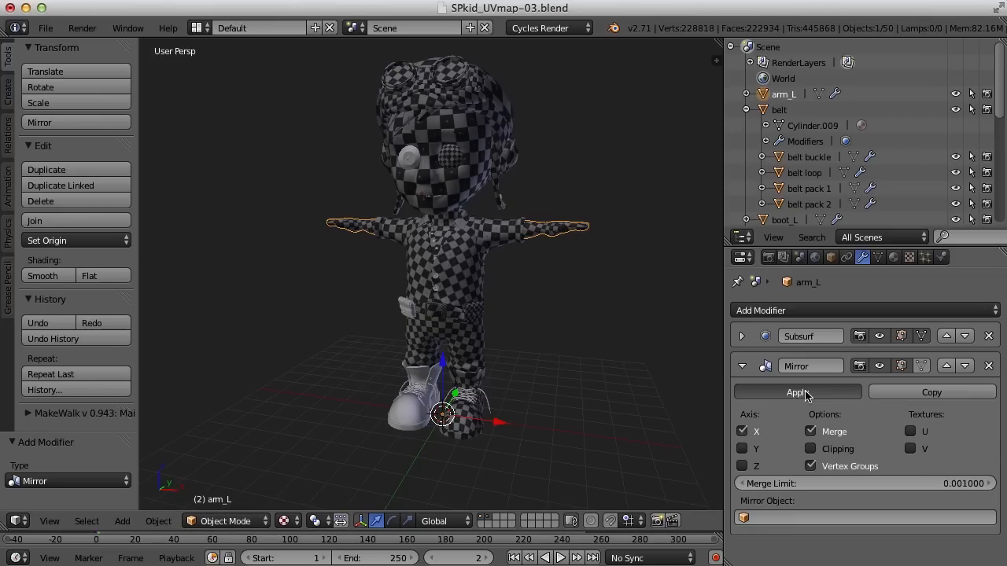
left_click(559, 277)
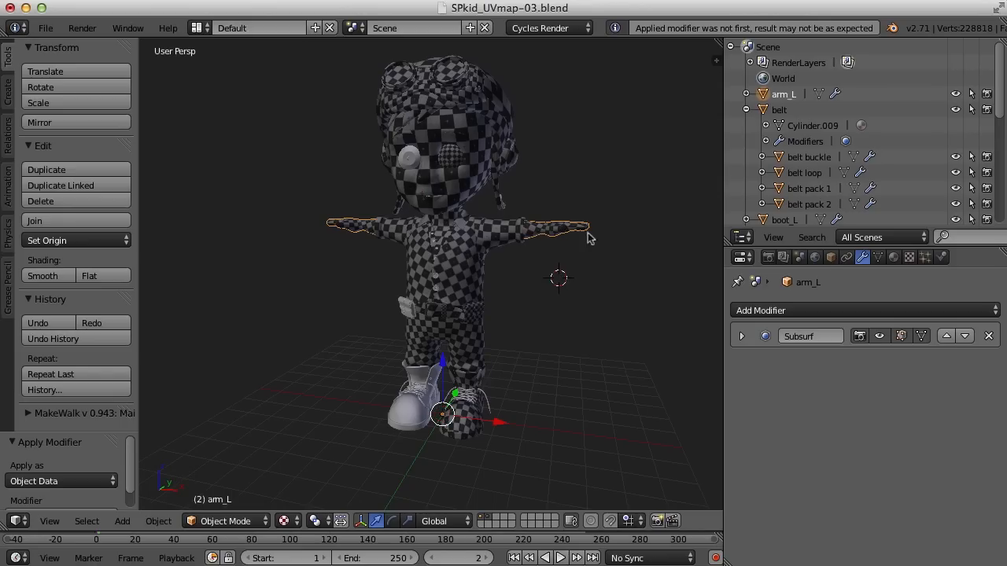
key("a")
right_click(570, 238)
middle_click_drag(540, 252, 385, 245)
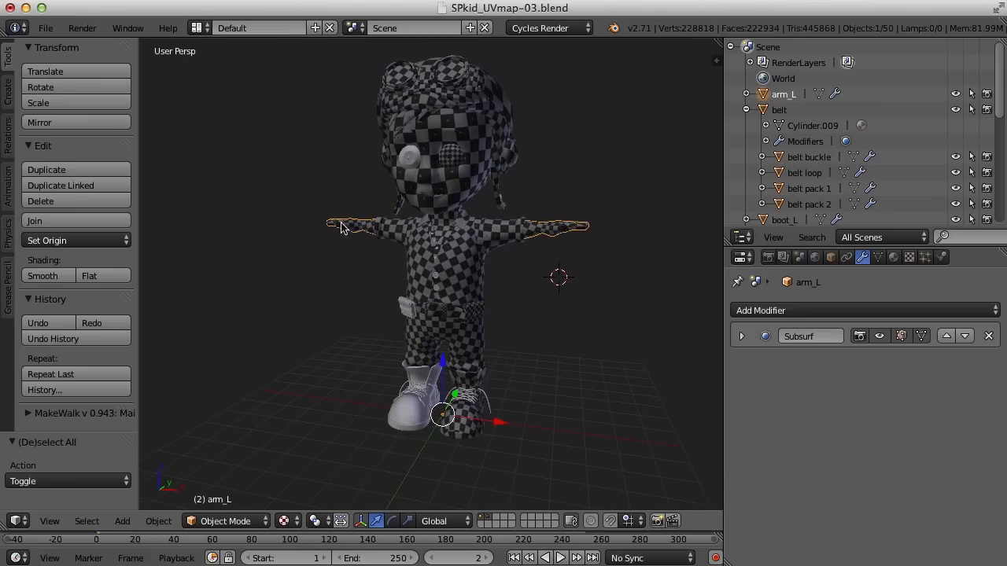
middle_click_drag(494, 297, 529, 334)
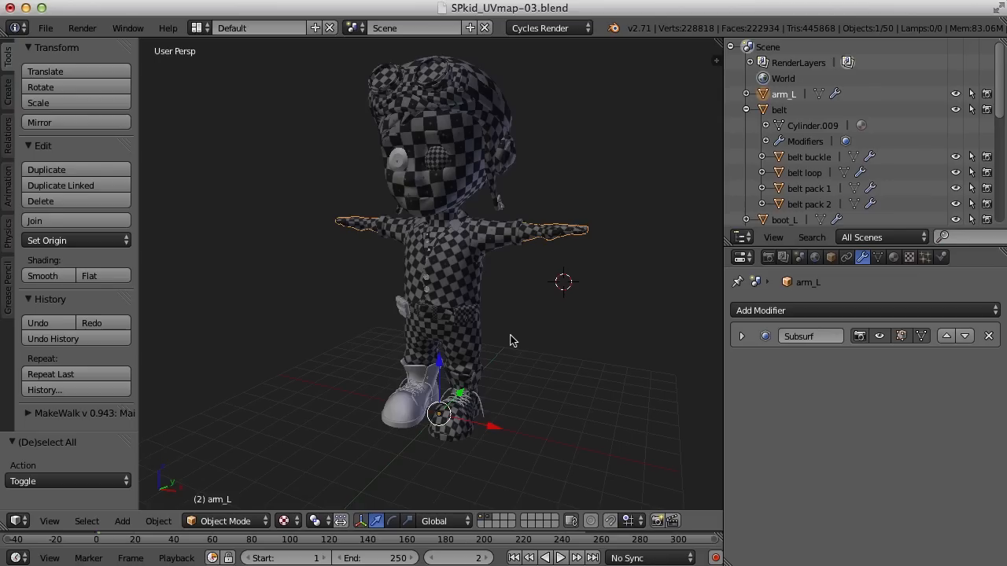
Make the Outliner taller and separate the mirrored arm mesh into two objects by loose parts.
left_click_drag(839, 247, 838, 336)
key("Tab")
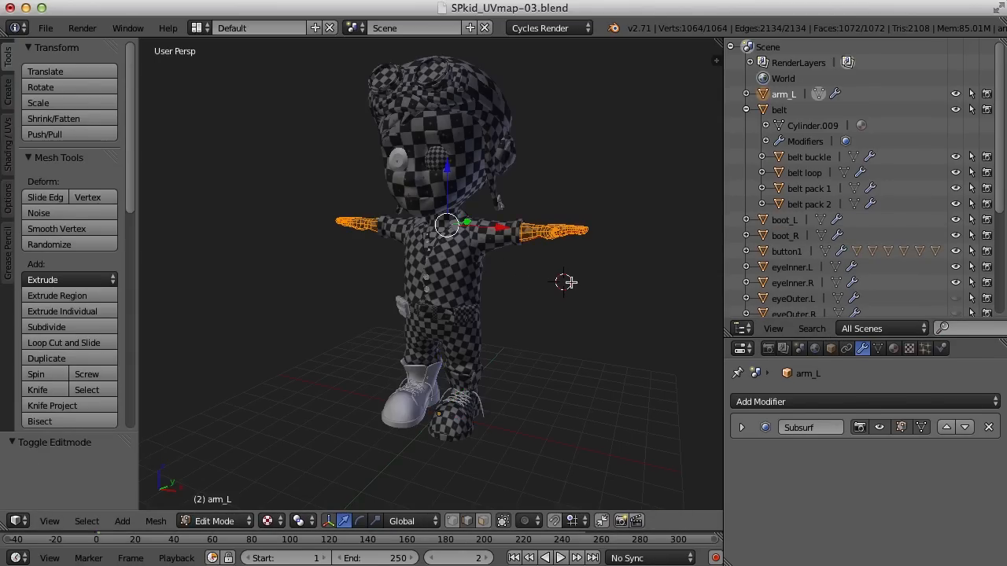
key("a")
key("a")
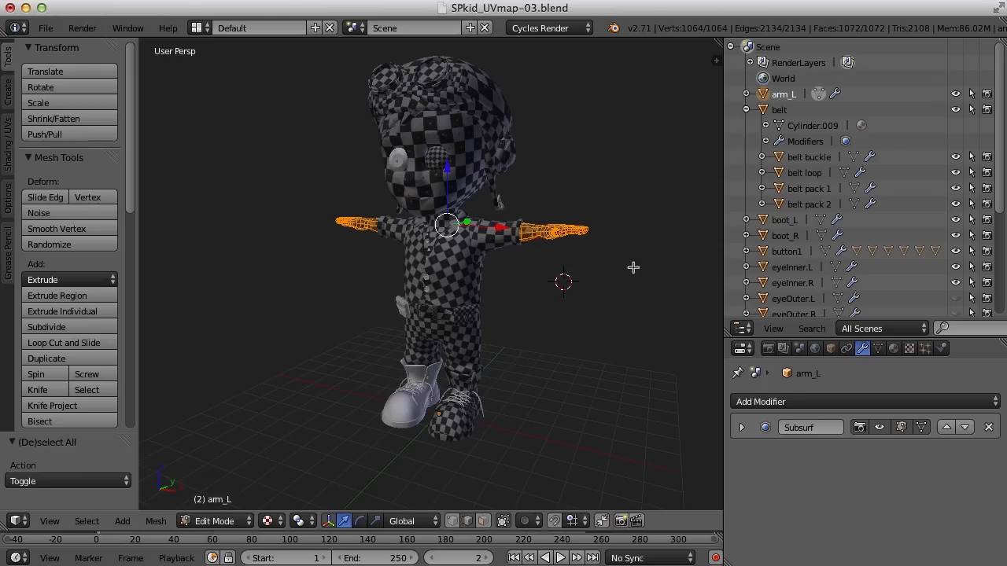
key("p")
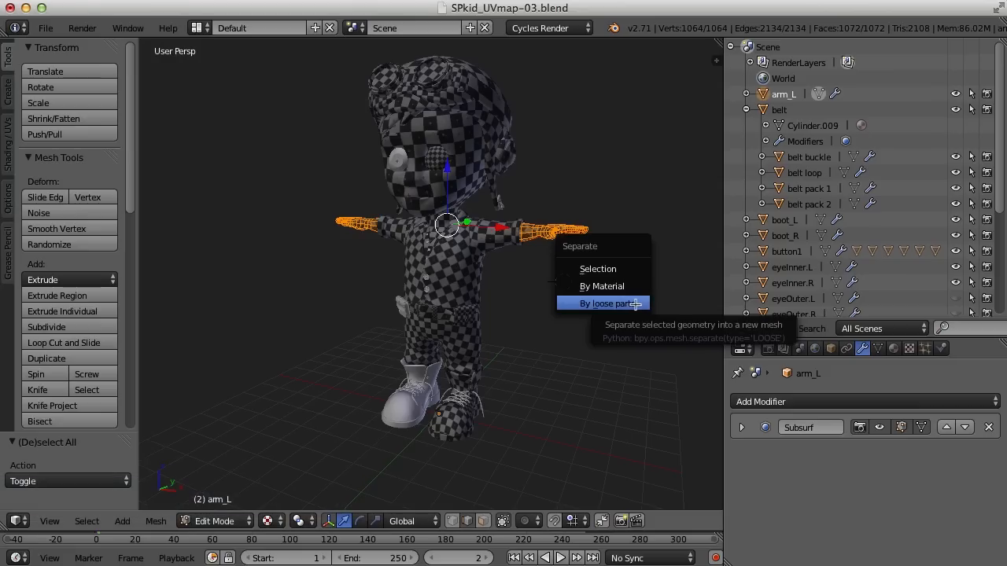
left_click(636, 303)
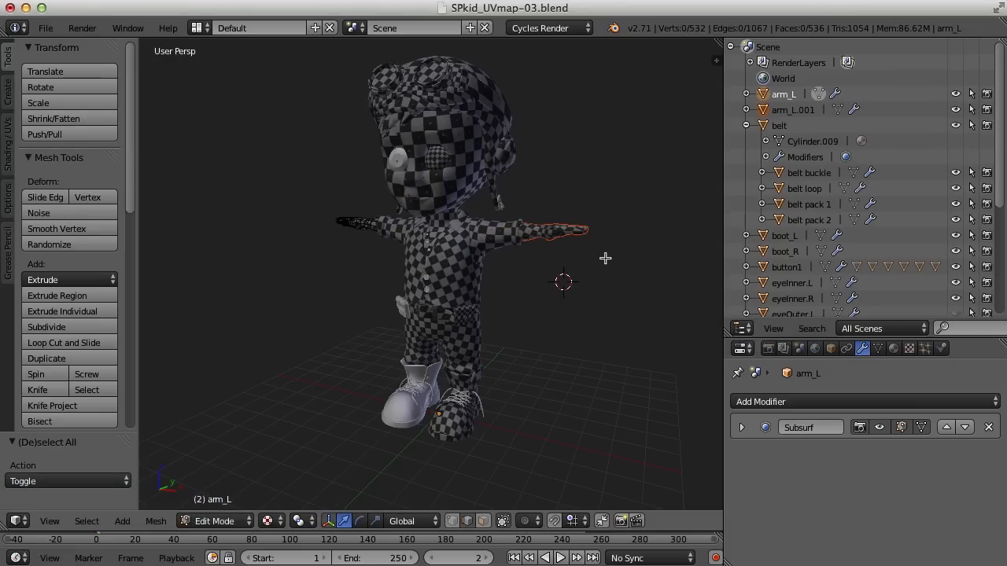
key("a")
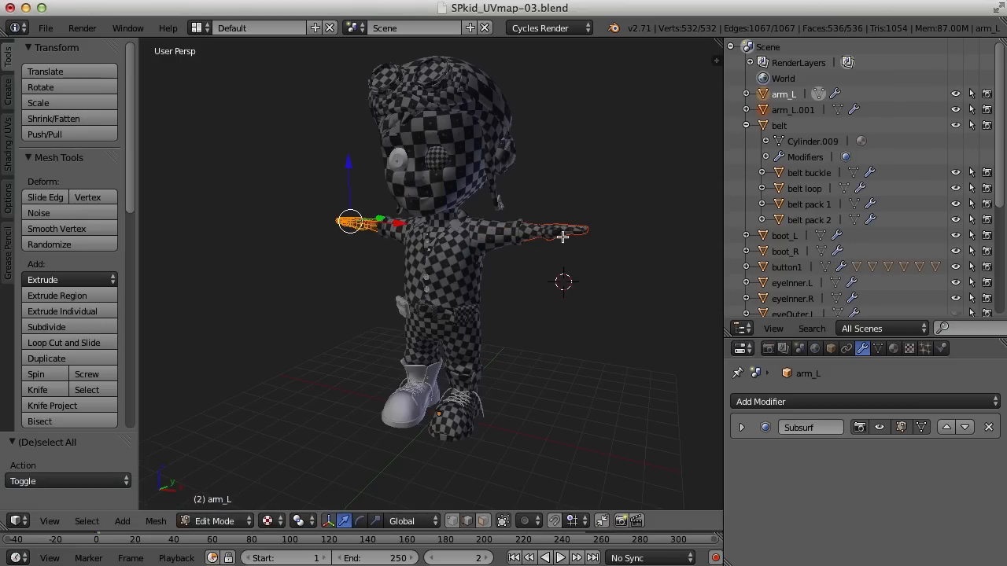
key("Tab")
right_click(563, 236)
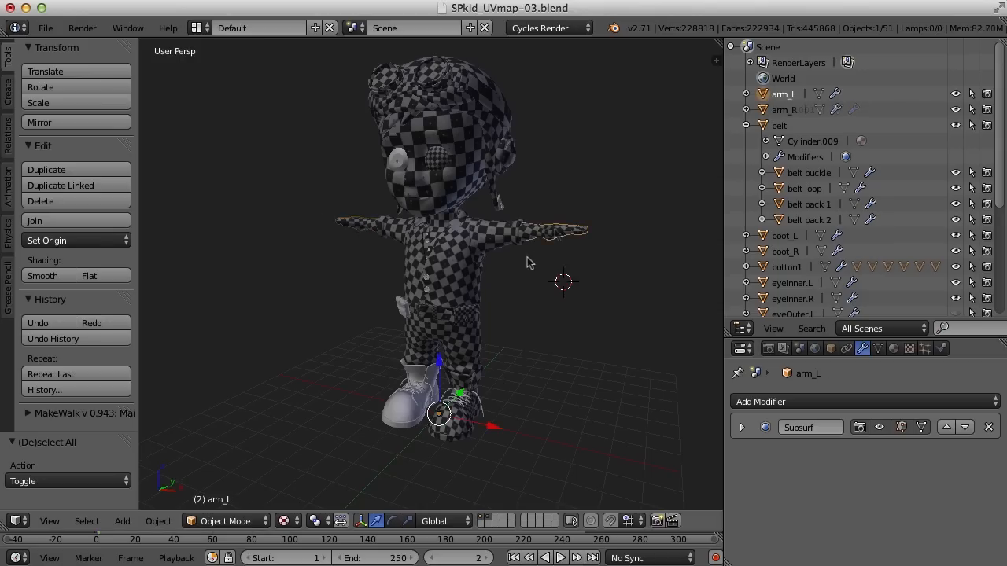
Delete the character's untextured right inner eye.
scroll(534, 263, "up", 3)
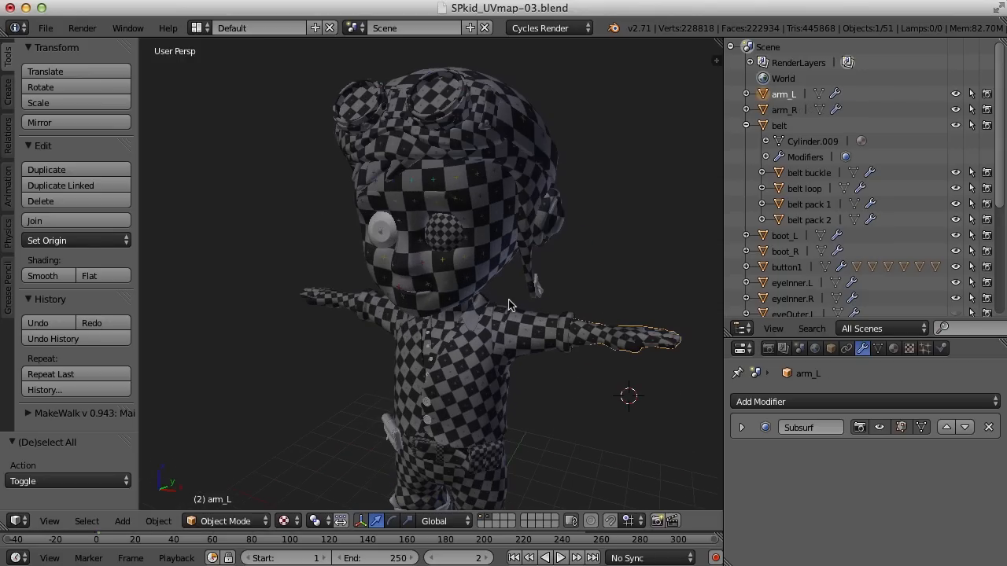
right_click(446, 232)
middle_click_drag(560, 276, 596, 257)
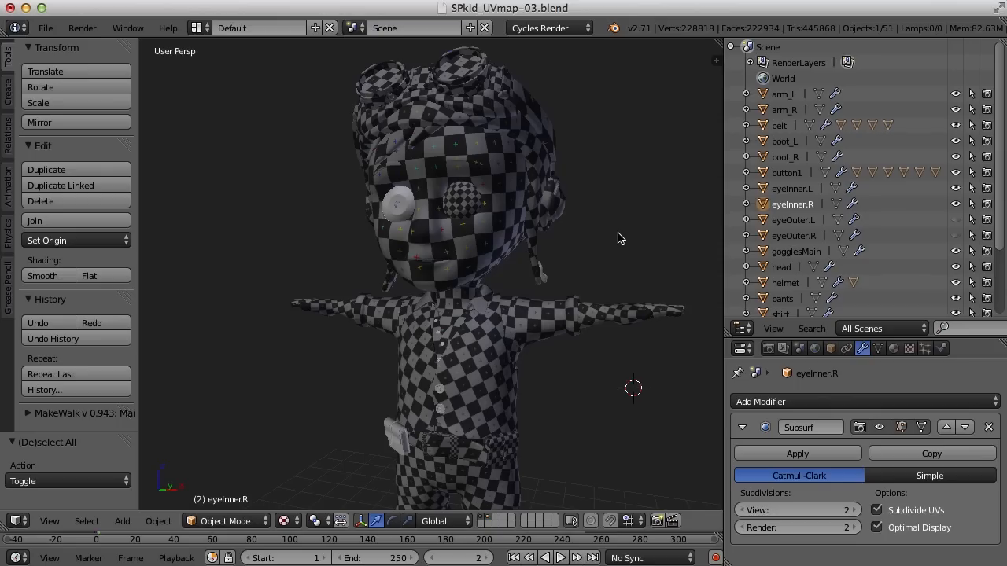
key("x")
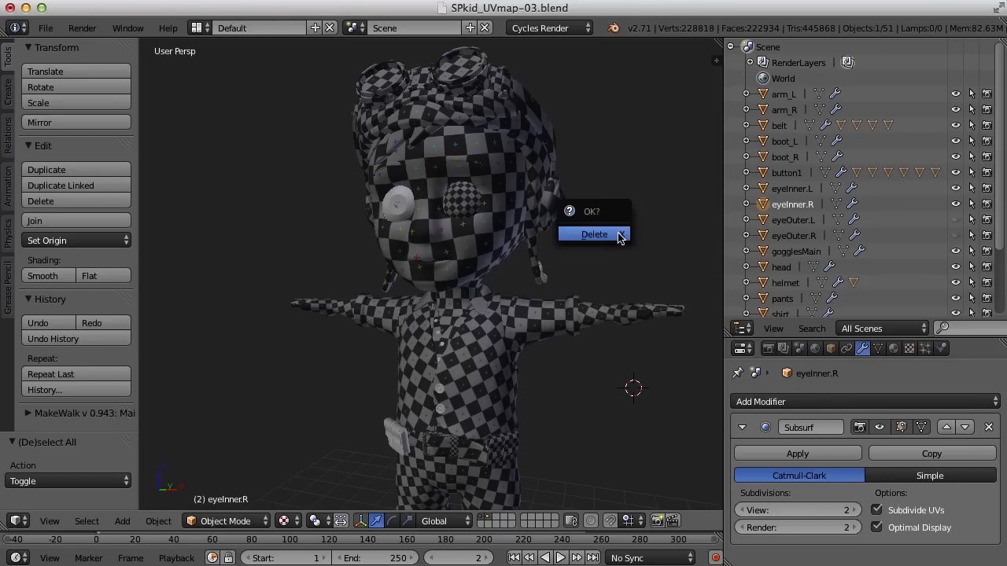
left_click(618, 234)
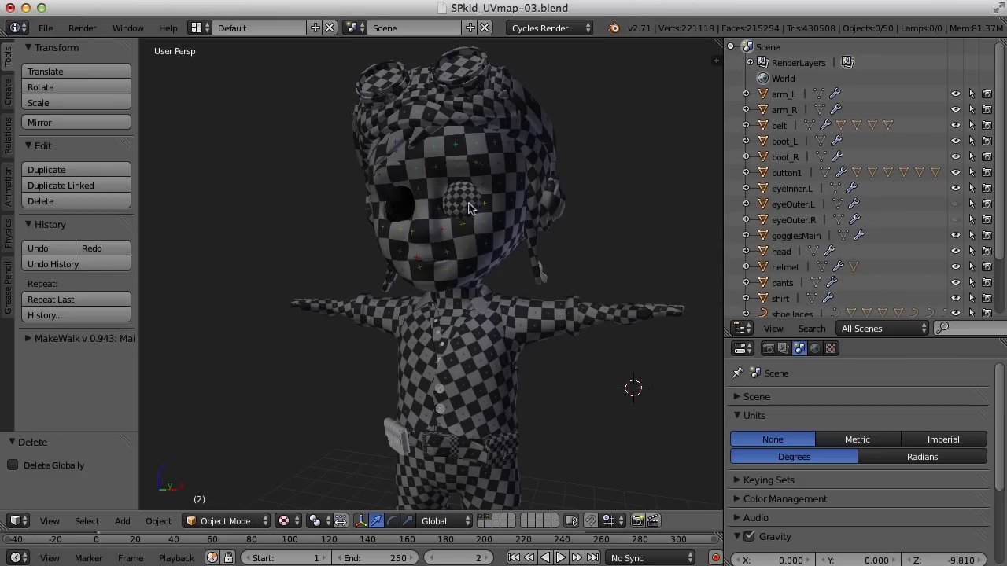
Select the left inner eye and snap the 3D cursor to the scene center.
left_click(779, 190)
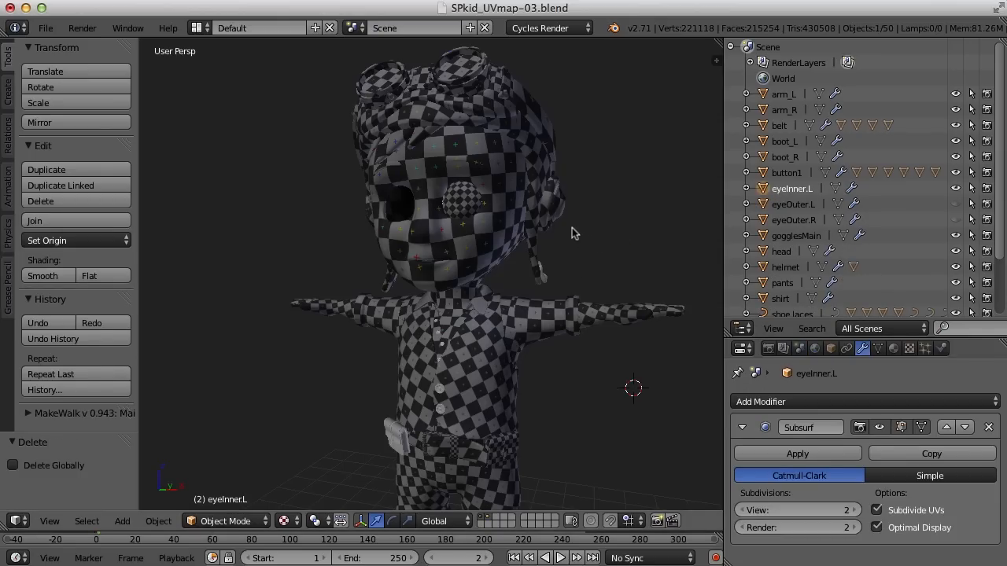
middle_click_drag(571, 228, 579, 232)
scroll(573, 249, "down", 3)
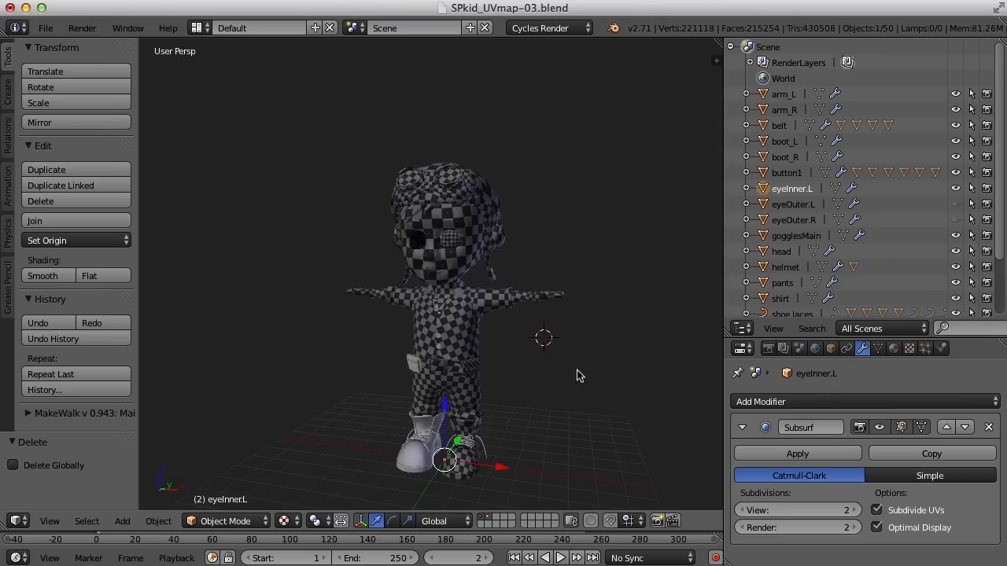
key("shift+s")
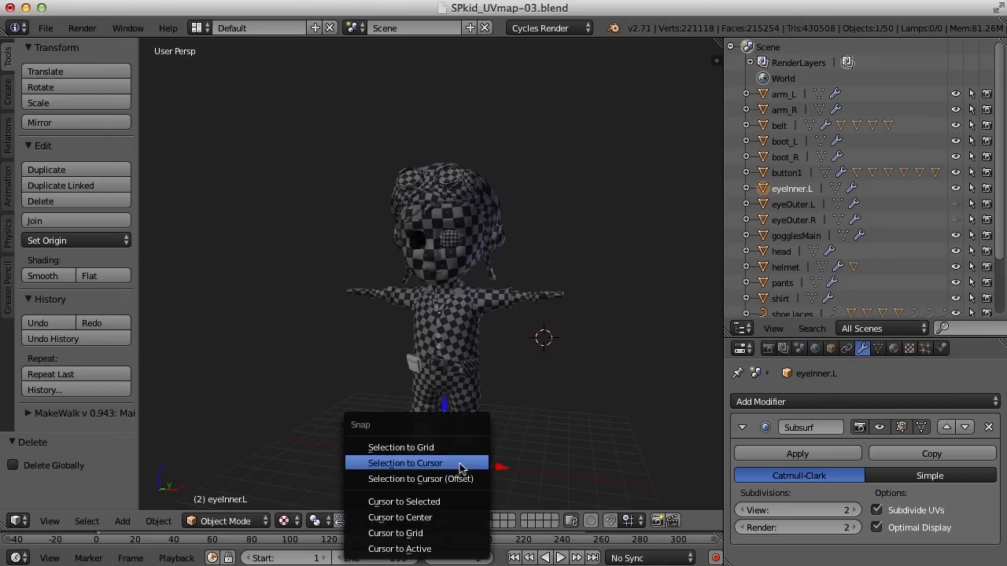
left_click(440, 514)
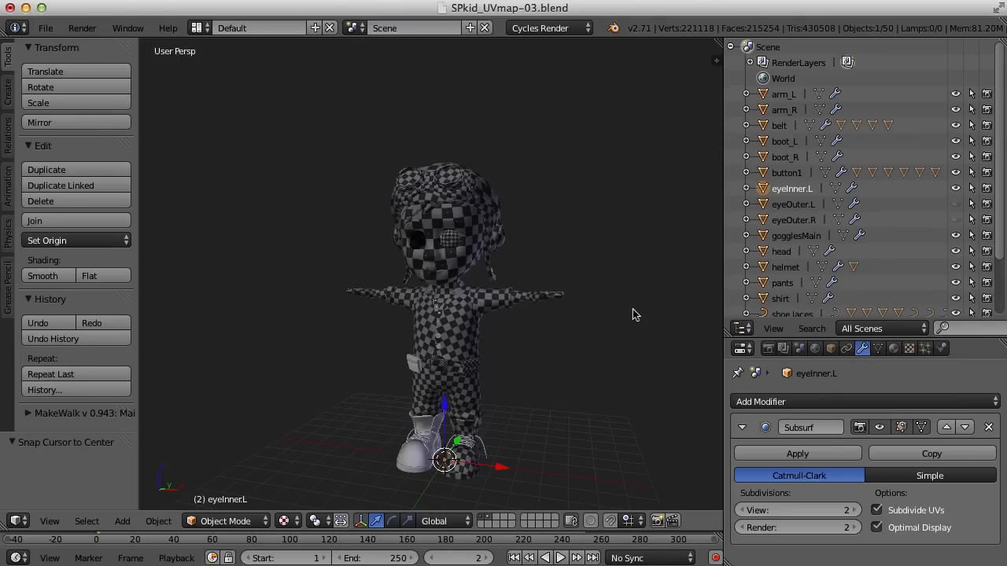
Add a Mirror modifier to the left inner eye and apply it.
scroll(630, 321, "up", 5)
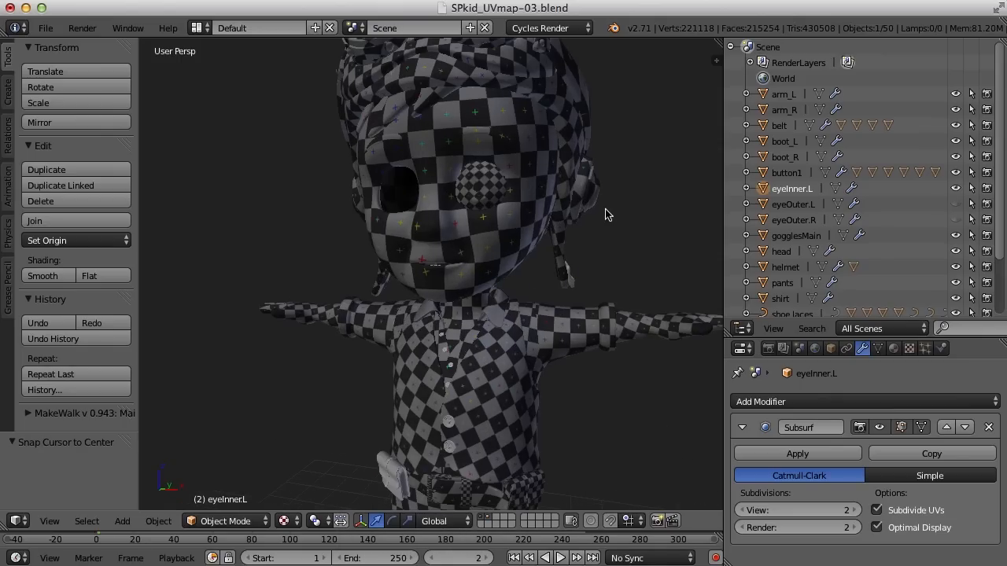
left_click(850, 402)
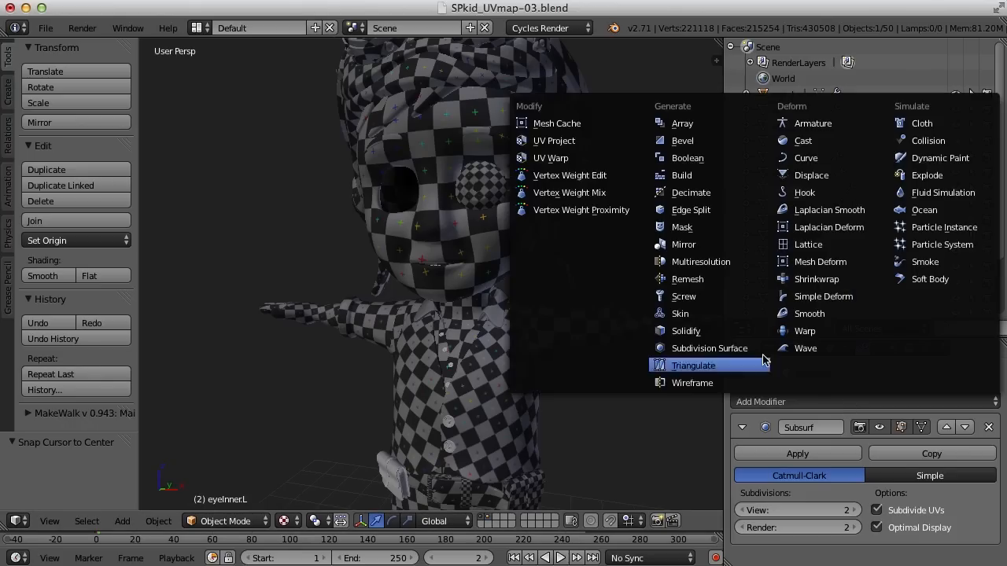
left_click(683, 245)
scroll(830, 497, "down", 3)
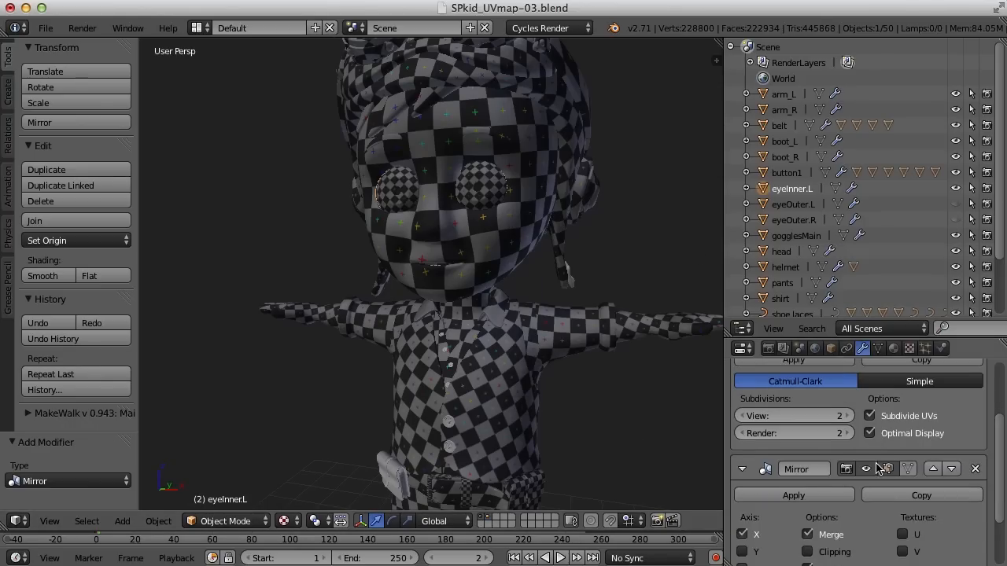
left_click(803, 497)
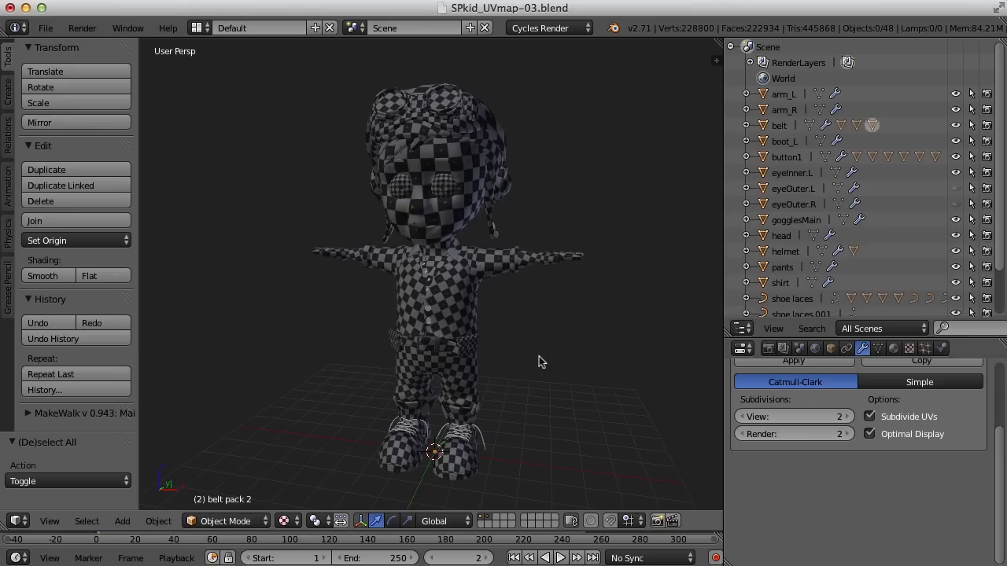
Join the goggles, head, upper-body clothing, arms and pants into a single object.
scroll(888, 432, "up", 3)
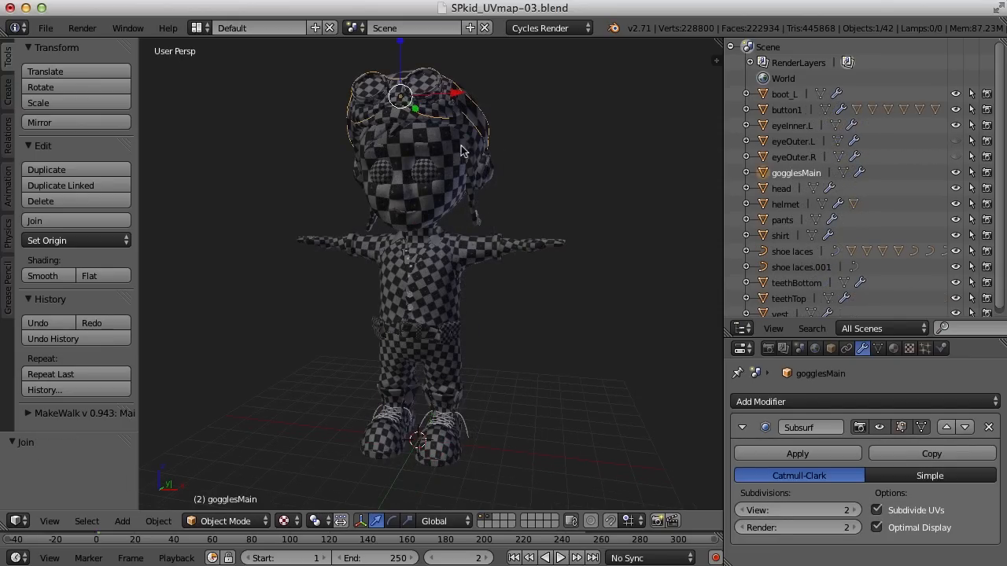
right_click(456, 153)
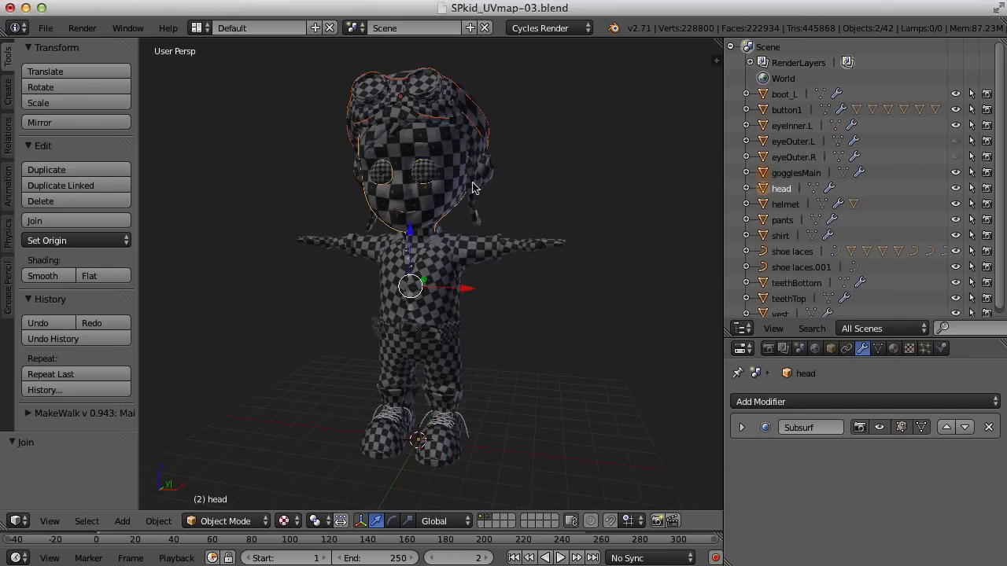
right_click(445, 266, "shift")
right_click(476, 252, "shift")
right_click(517, 252, "shift")
right_click(445, 375, "shift")
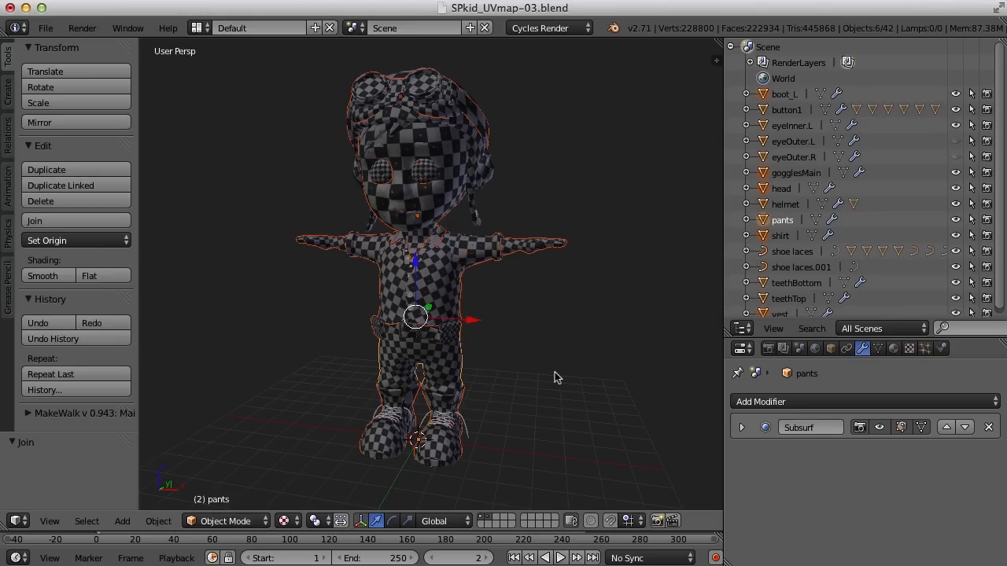
key("ctrl+j")
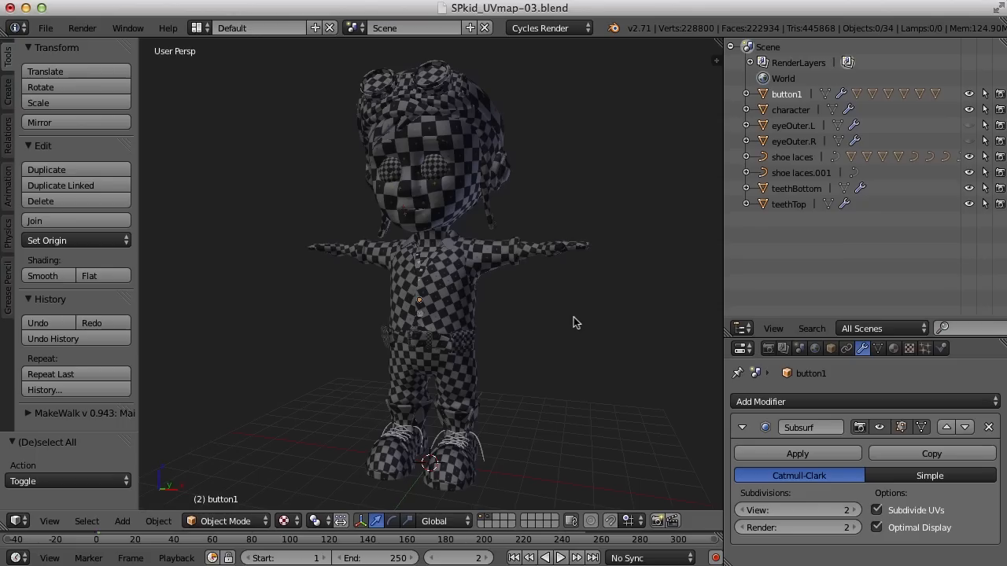
Switch to the UV Editing screen layout and select the character's entire mesh in Edit Mode.
left_click(197, 29)
left_click(233, 181)
right_click(834, 355)
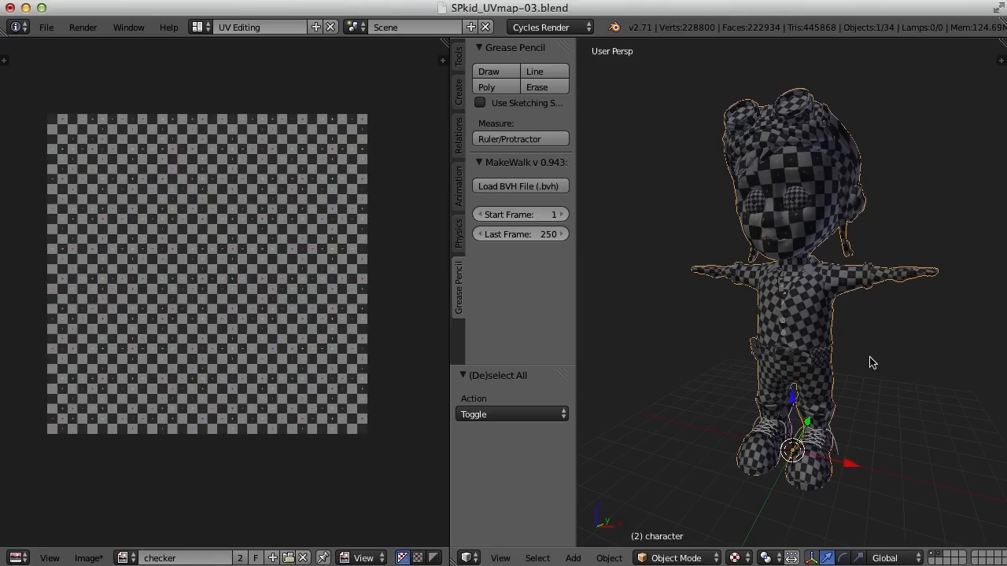
key("Tab")
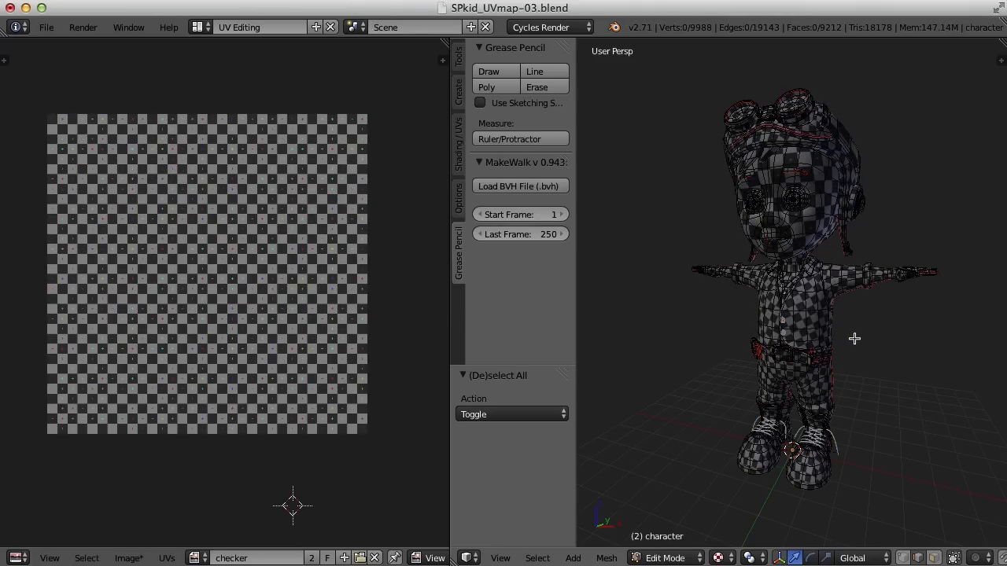
key("a")
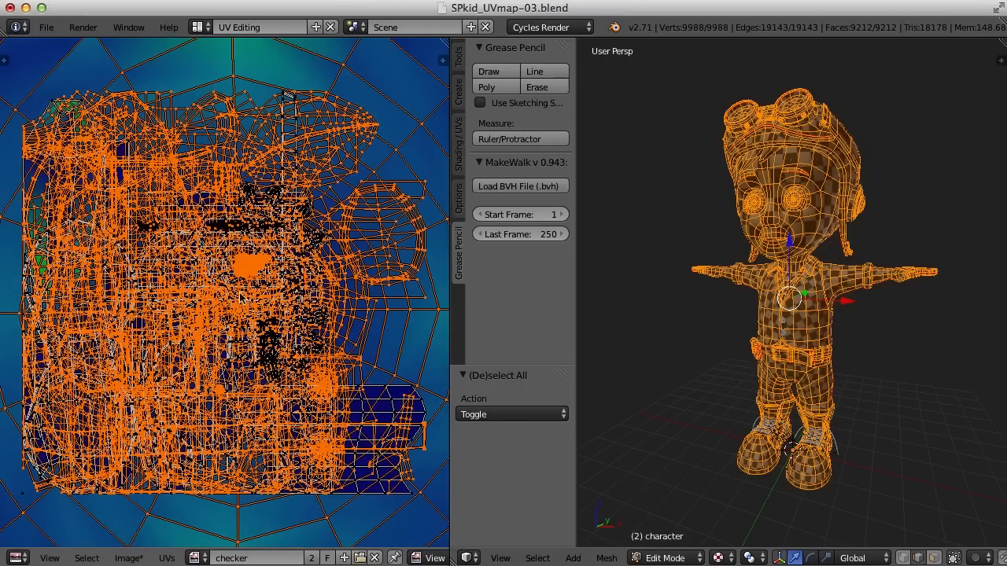
Average the scale of all the character's UV islands and pack them over the checker image.
scroll(257, 283, "down", 7)
scroll(259, 284, "up", 2)
key("a")
scroll(358, 295, "up", 4)
scroll(364, 295, "down", 4)
key("a")
scroll(382, 291, "up", 1)
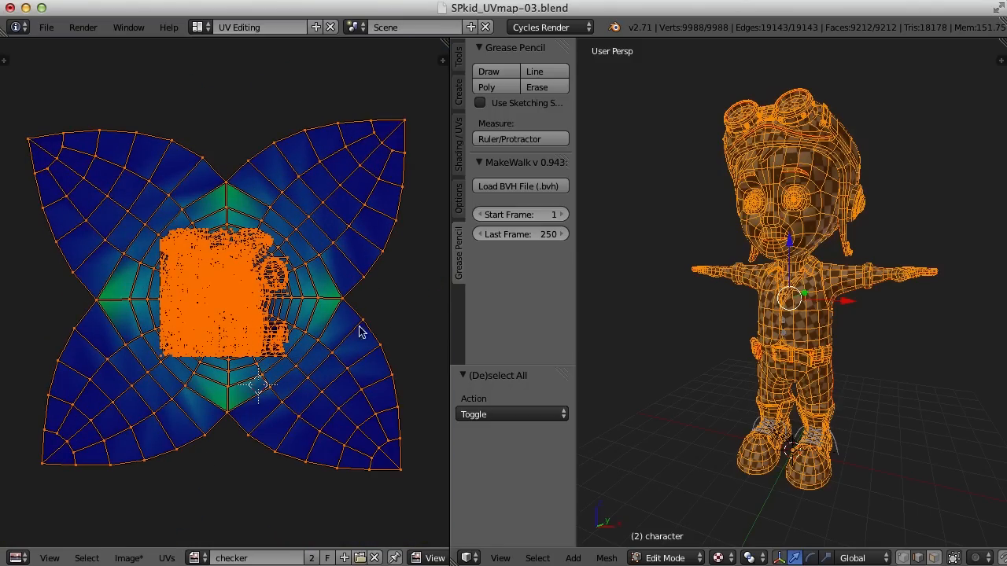
left_click(166, 557)
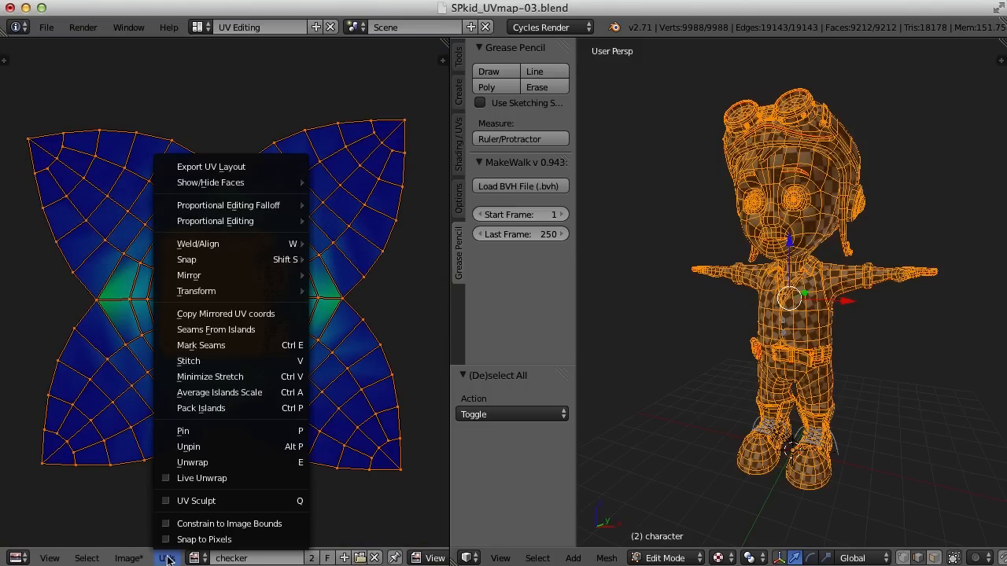
left_click(244, 416)
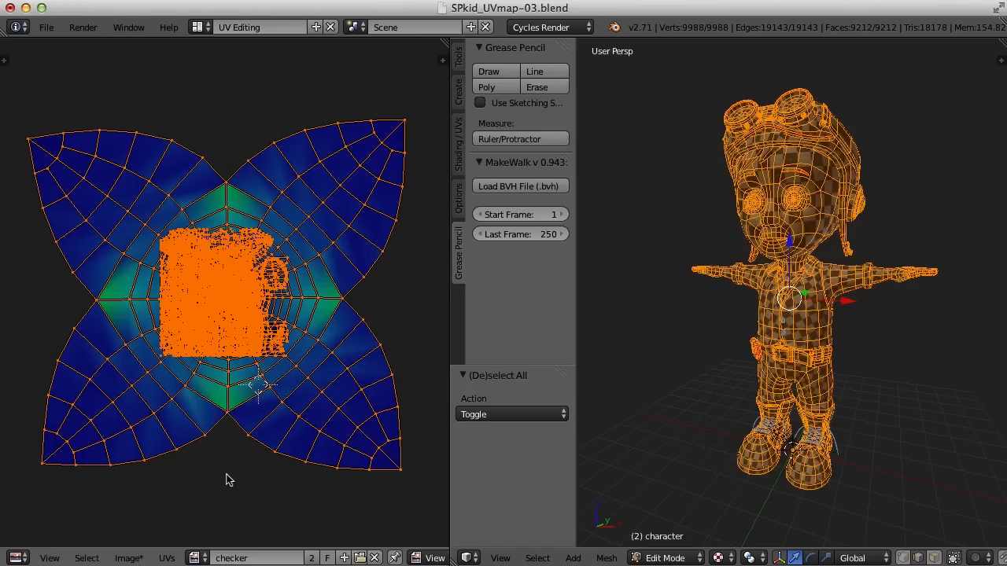
key("ctrl+a")
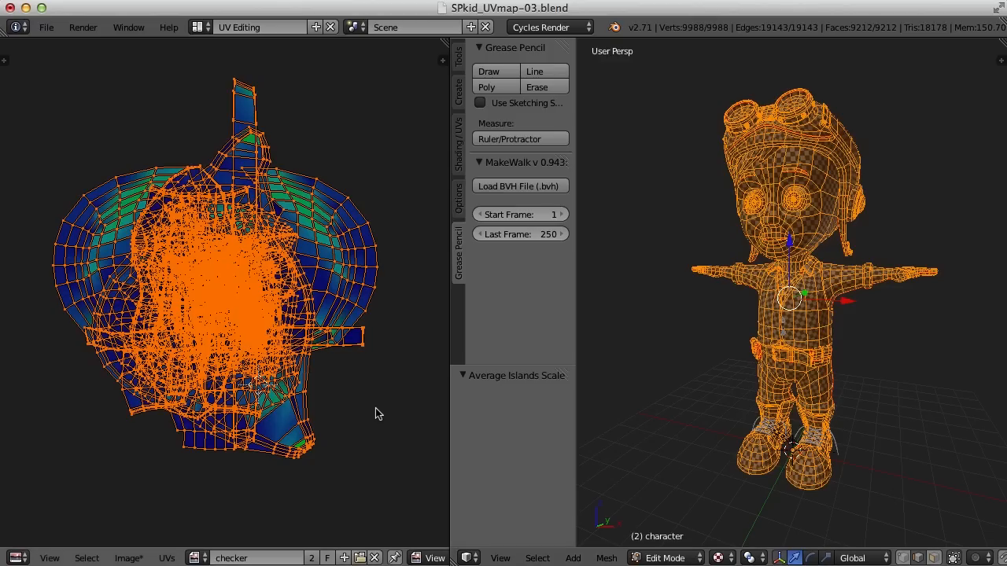
key("ctrl+p")
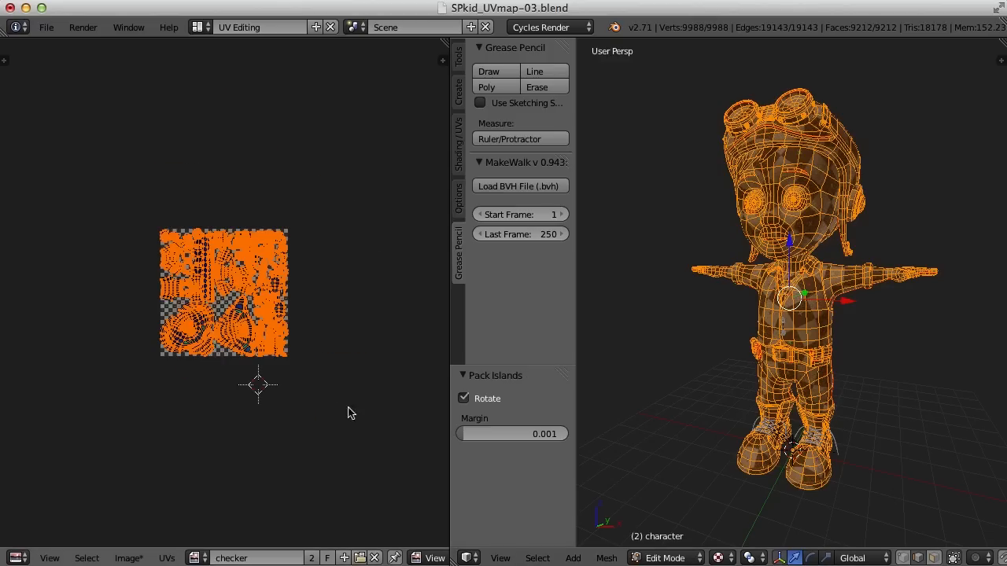
key("Home")
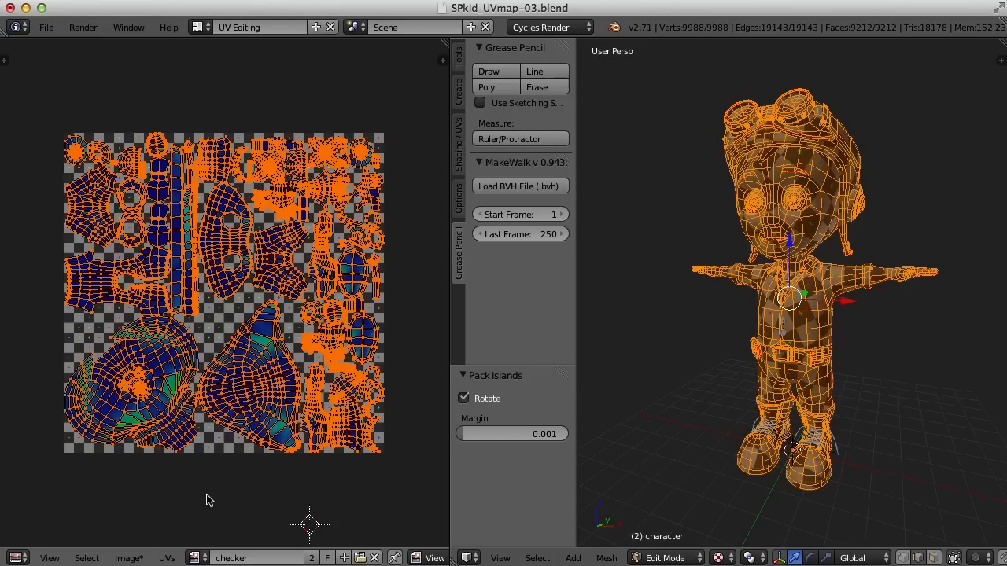
Select the head's large UV island in the checker layout and rotate it upright by about 41°.
left_click_drag(450, 465, 619, 469)
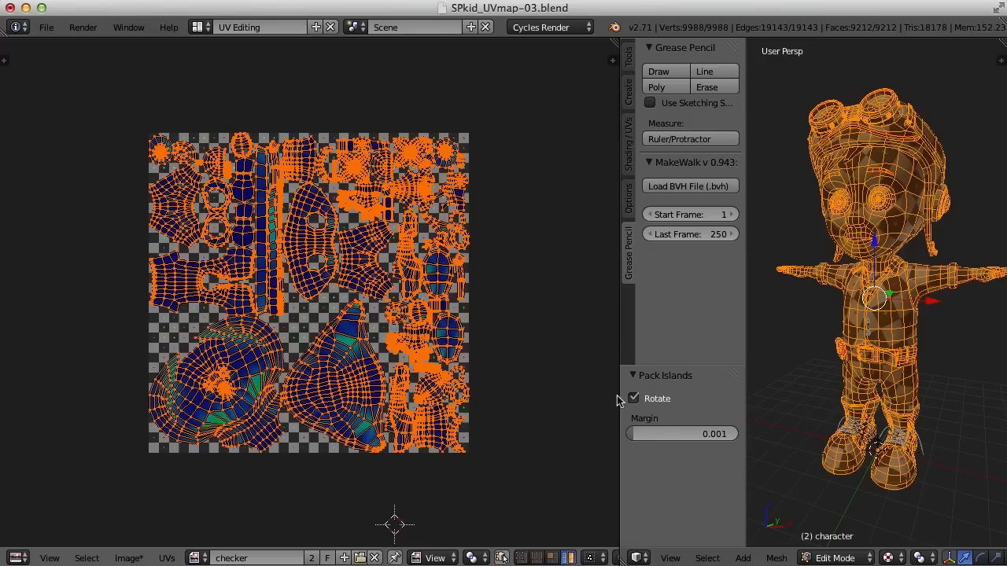
left_click_drag(620, 399, 457, 400)
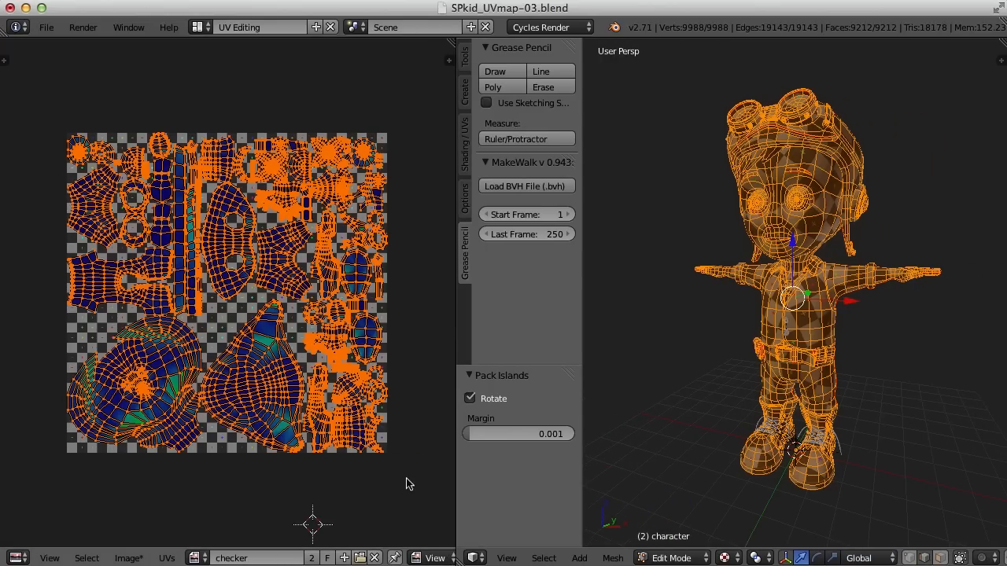
right_click(158, 400)
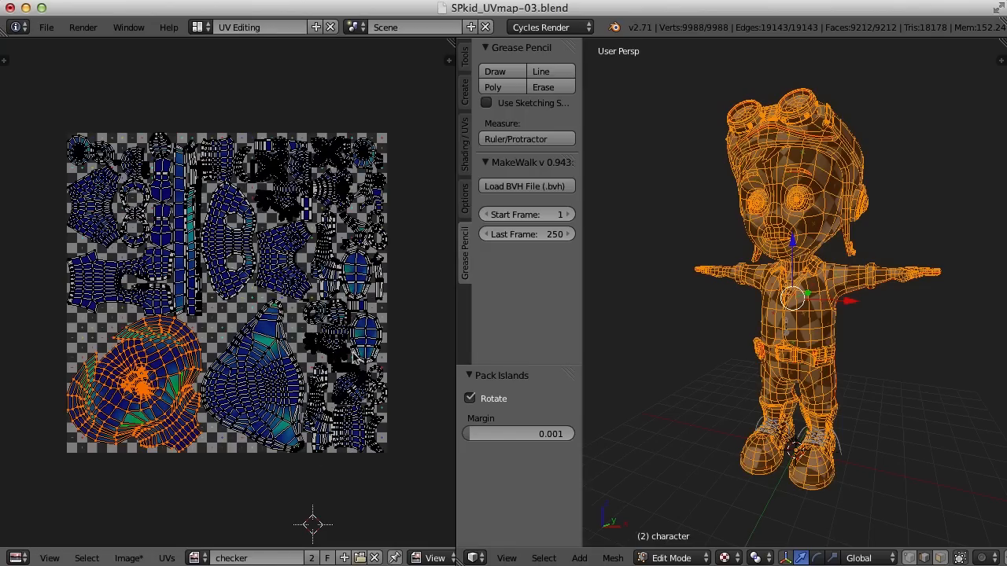
key("r")
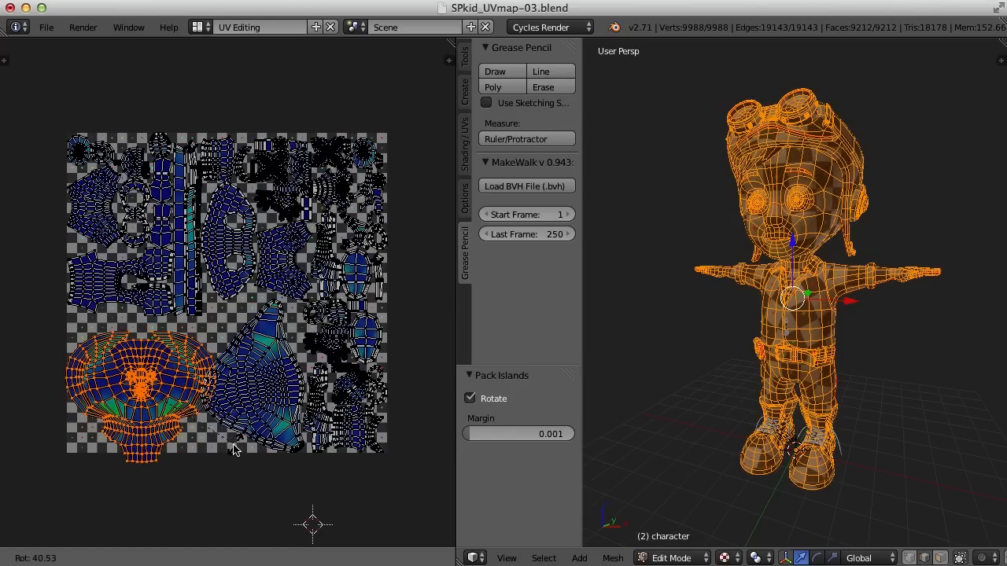
left_click(233, 449)
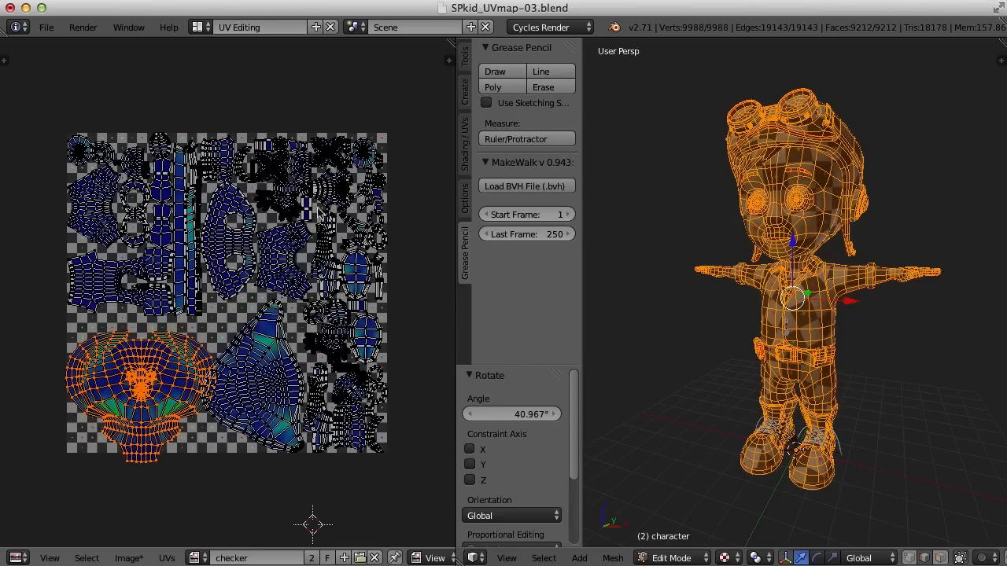
Scale the head's UV island up uniformly by a factor of about 1.524.
scroll(320, 329, "down", 2)
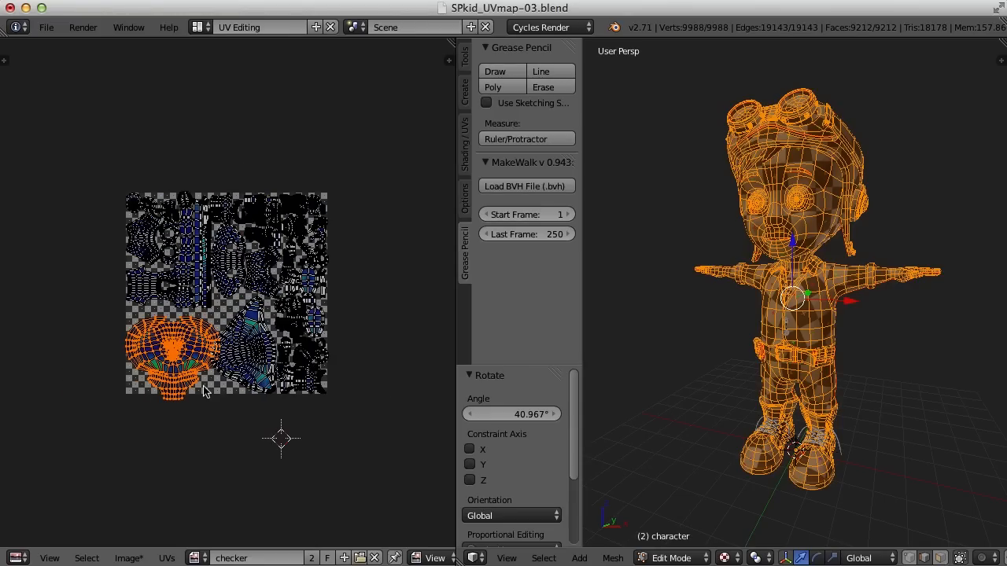
key("s")
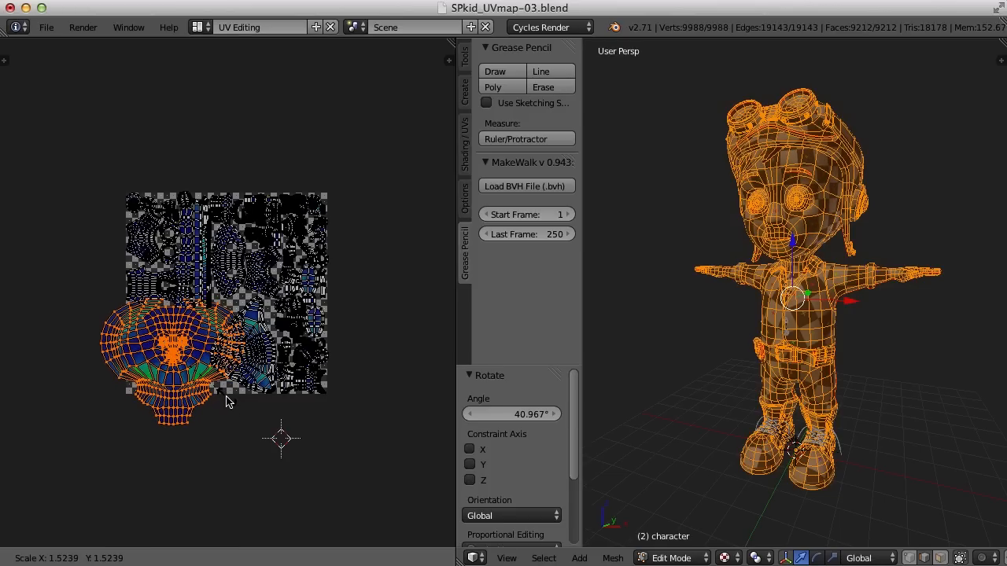
left_click(226, 401)
scroll(354, 380, "up", 2)
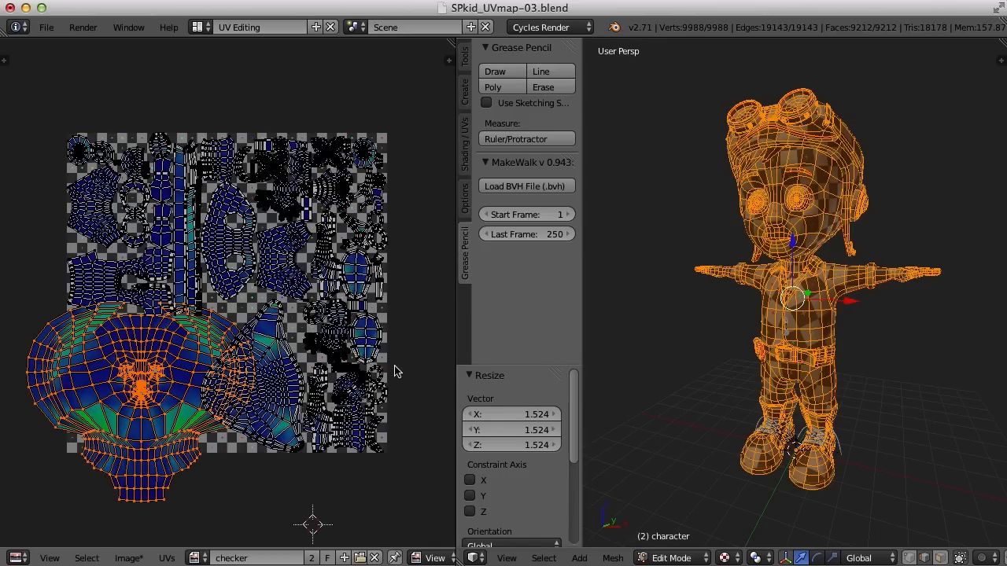
Select all the character's UV islands and repack them with island rotation turned off.
key("a")
key("a")
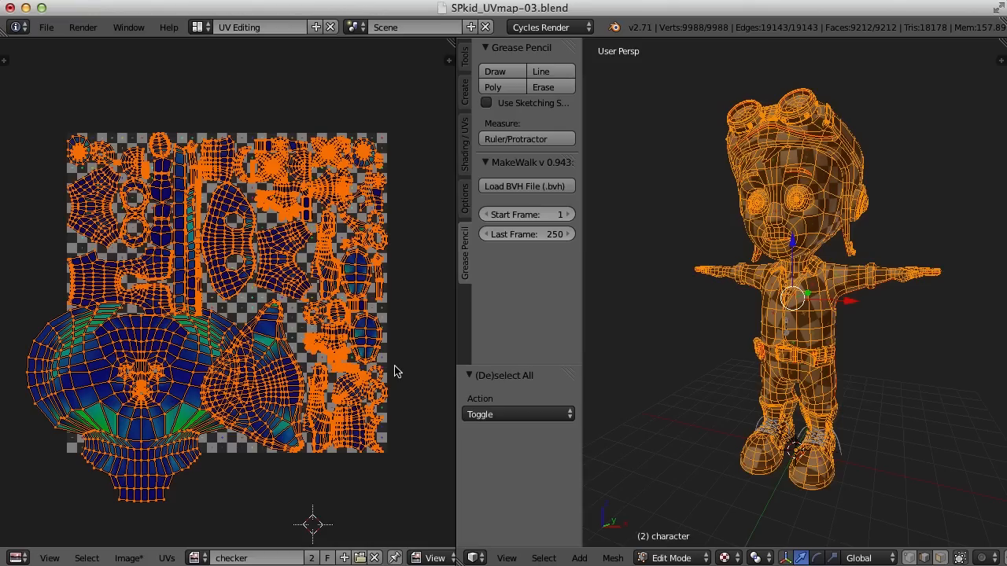
key("ctrl+p")
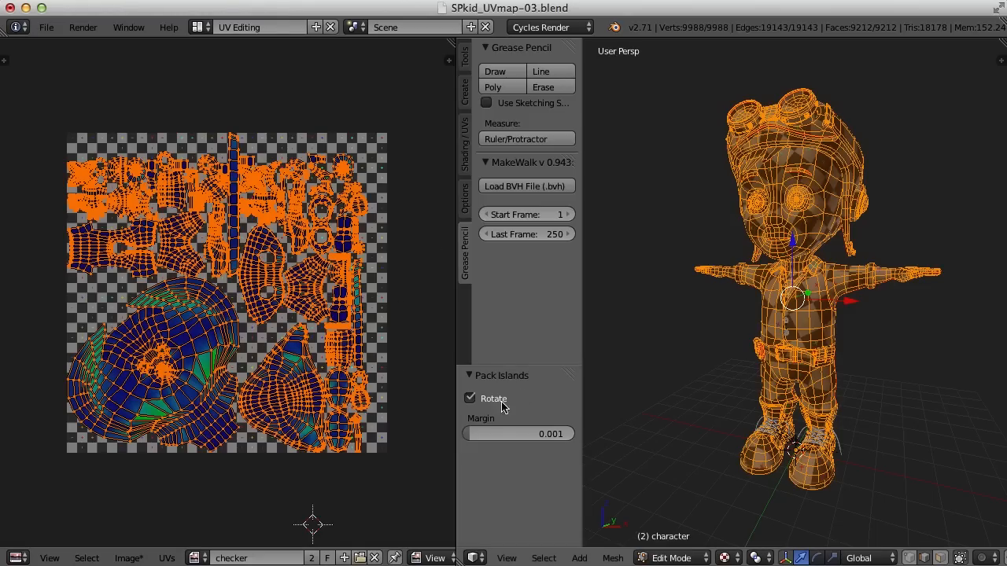
left_click(471, 399)
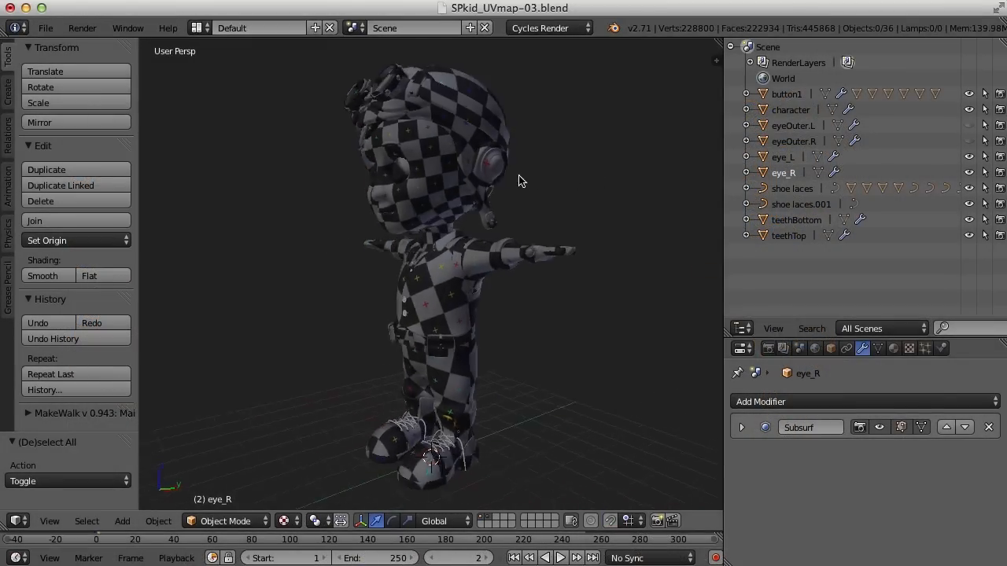
middle_click_drag(519, 181, 559, 196)
scroll(568, 188, "down", 1)
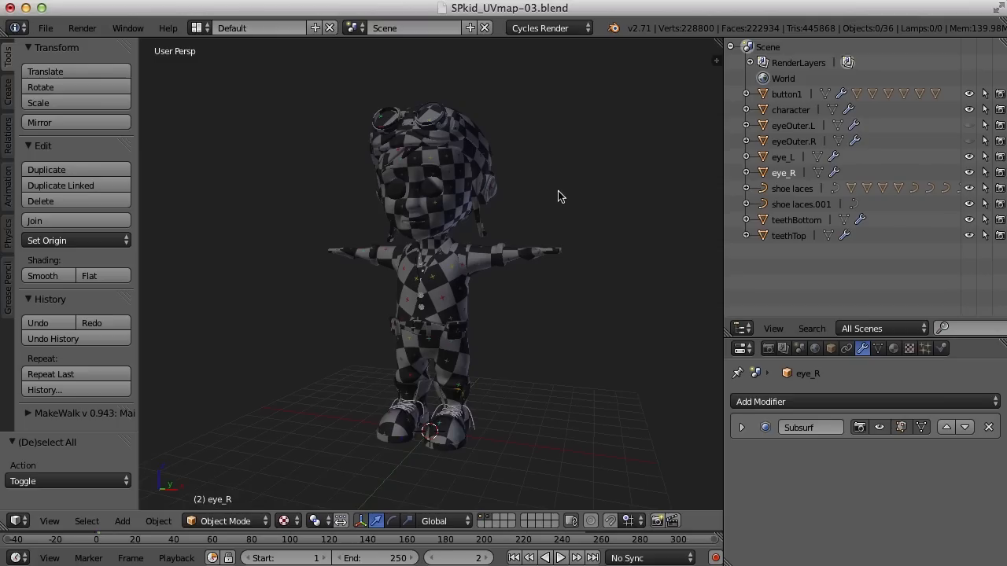
scroll(560, 195, "up", 1)
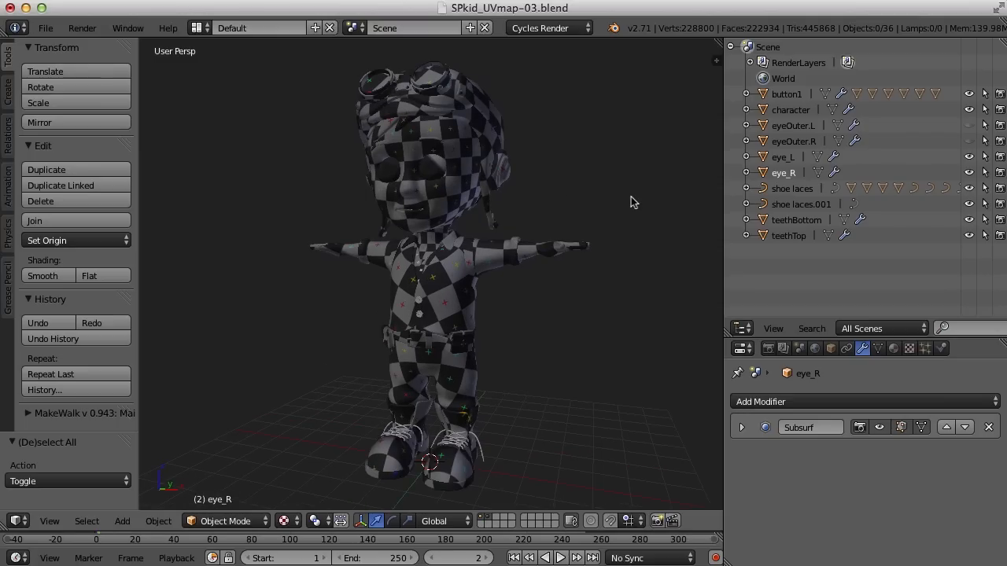